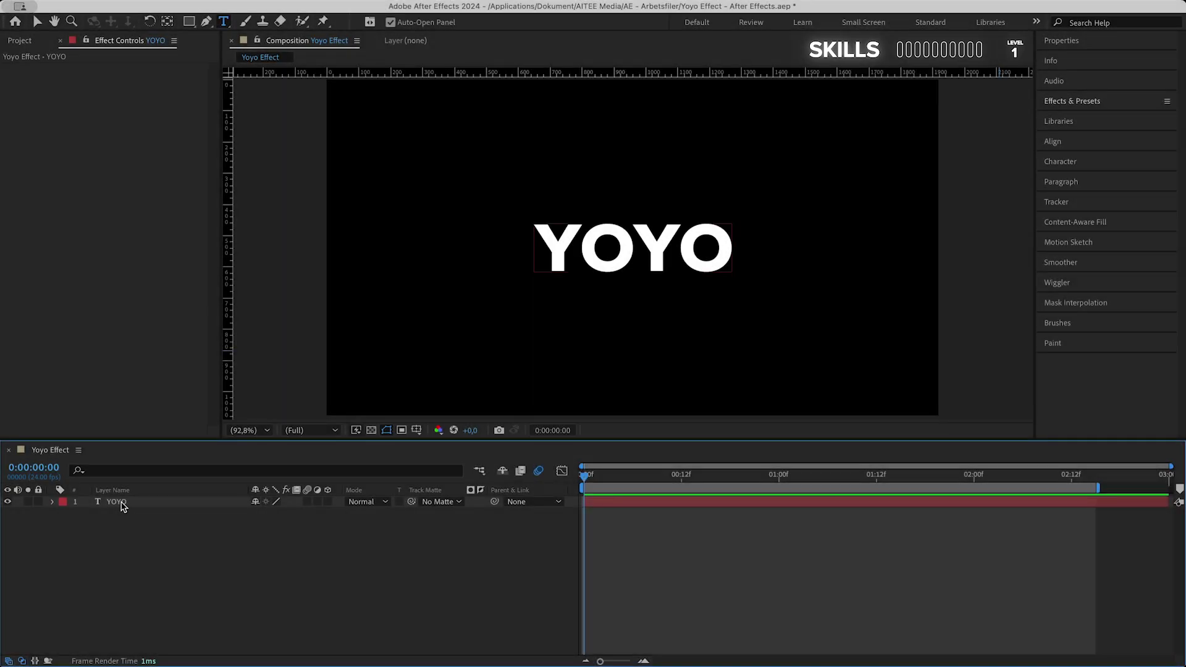
- Convert the YOYO text into a shape-outline layer and duplicate it three times
right_click(121, 506)
mouse_move(177, 544)
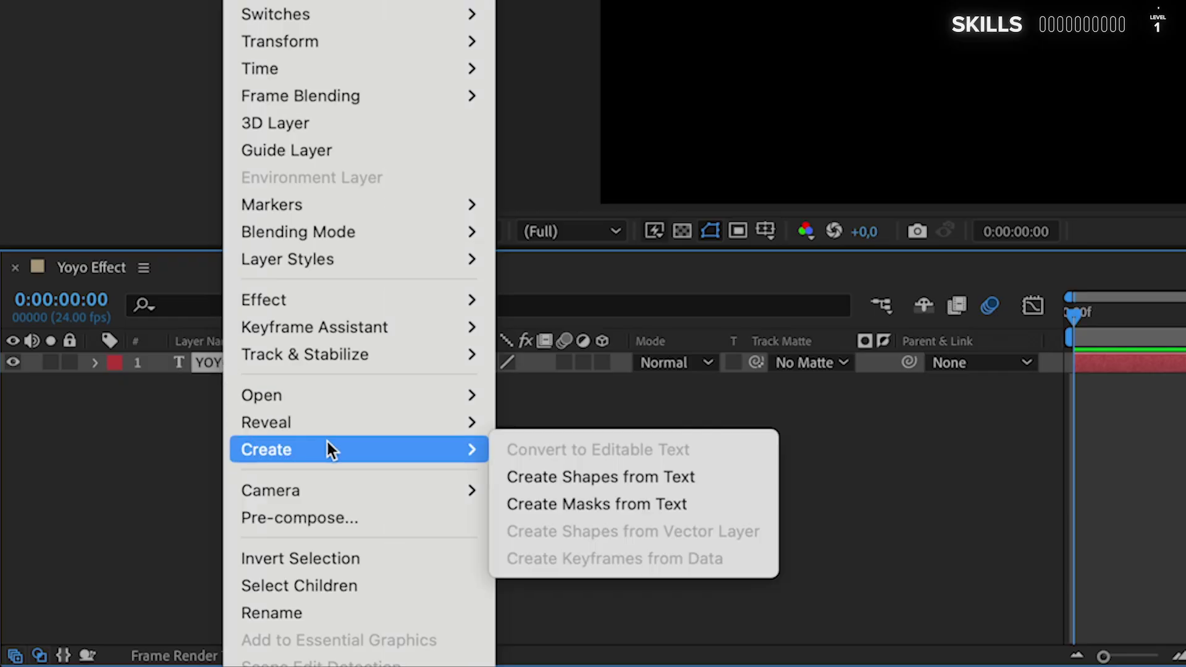
left_click(557, 472)
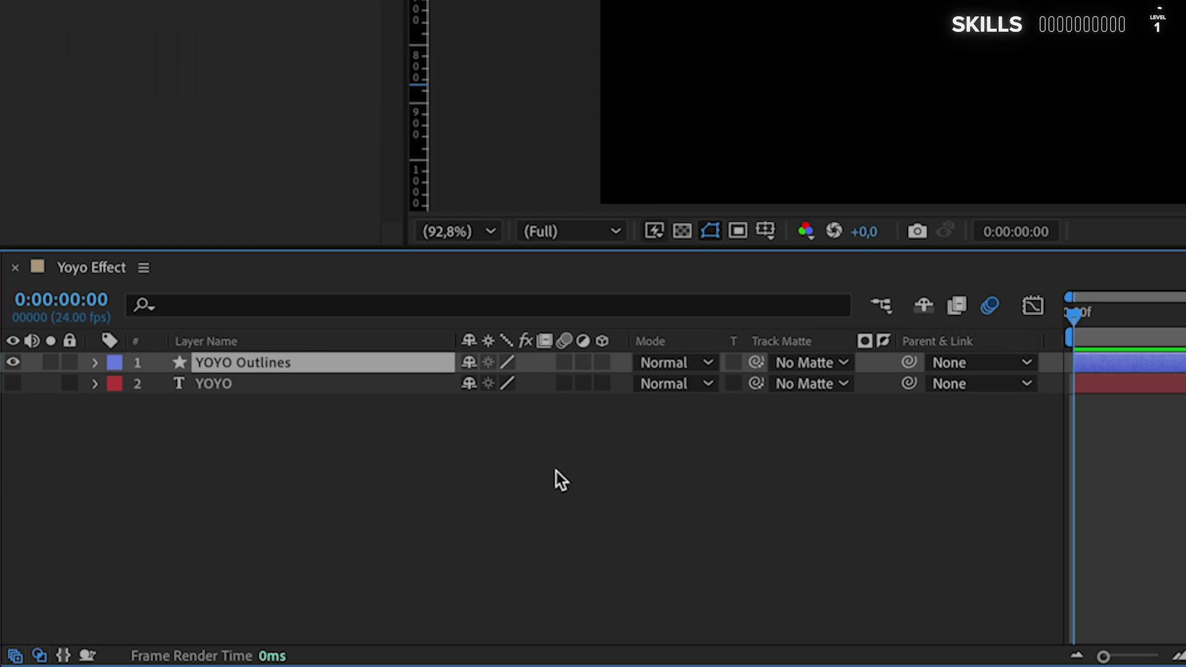
key("ctrl+d")
key("ctrl+d")
key("ctrl+d")
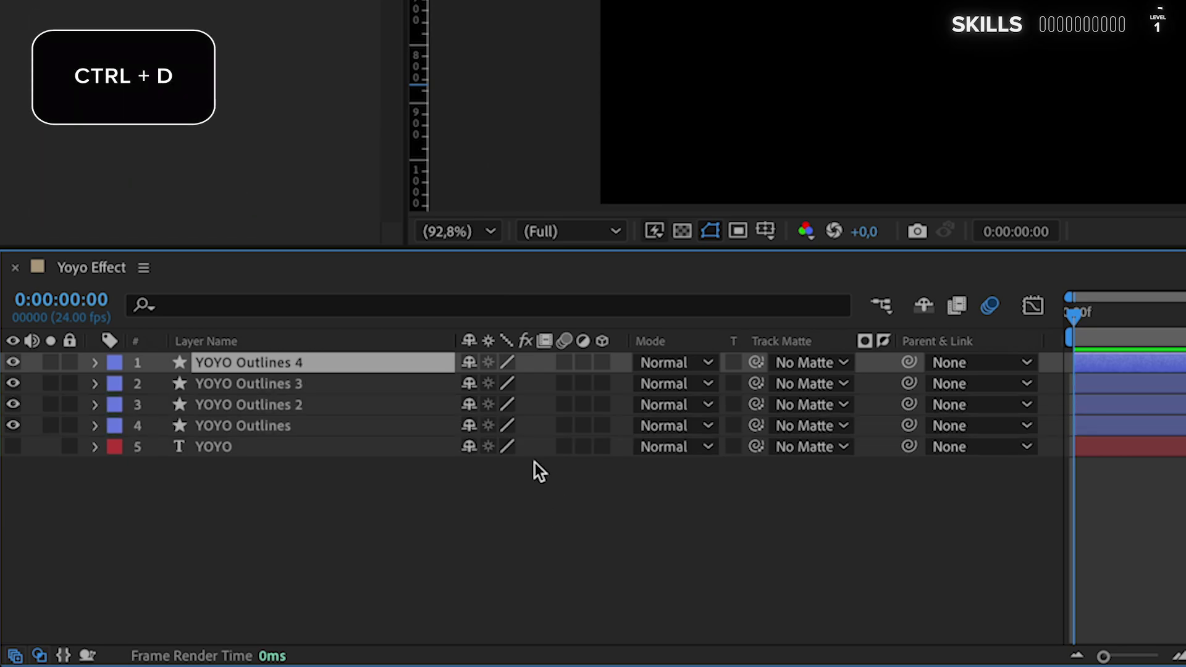
- Rename the four outline layers Y-Left, O-Left, Y-Right and O-Right
key("Return")
type("Y-Left")
left_click(316, 384)
key("Return")
type("O-Left")
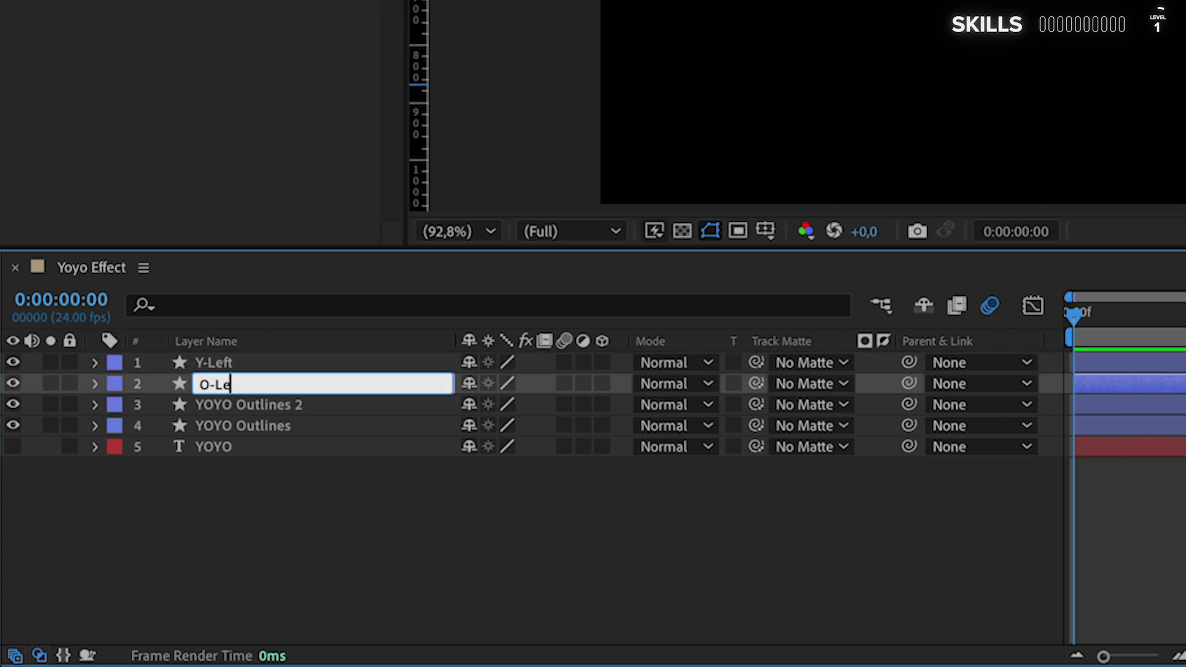
left_click(314, 405)
key("Return")
type("Y-Right")
key("Return")
left_click(307, 426)
key("Return")
type("O-Right")
key("Return")
- Delete the extra O, Y and O groups from Y-Left, leaving only its Y
left_click(95, 363)
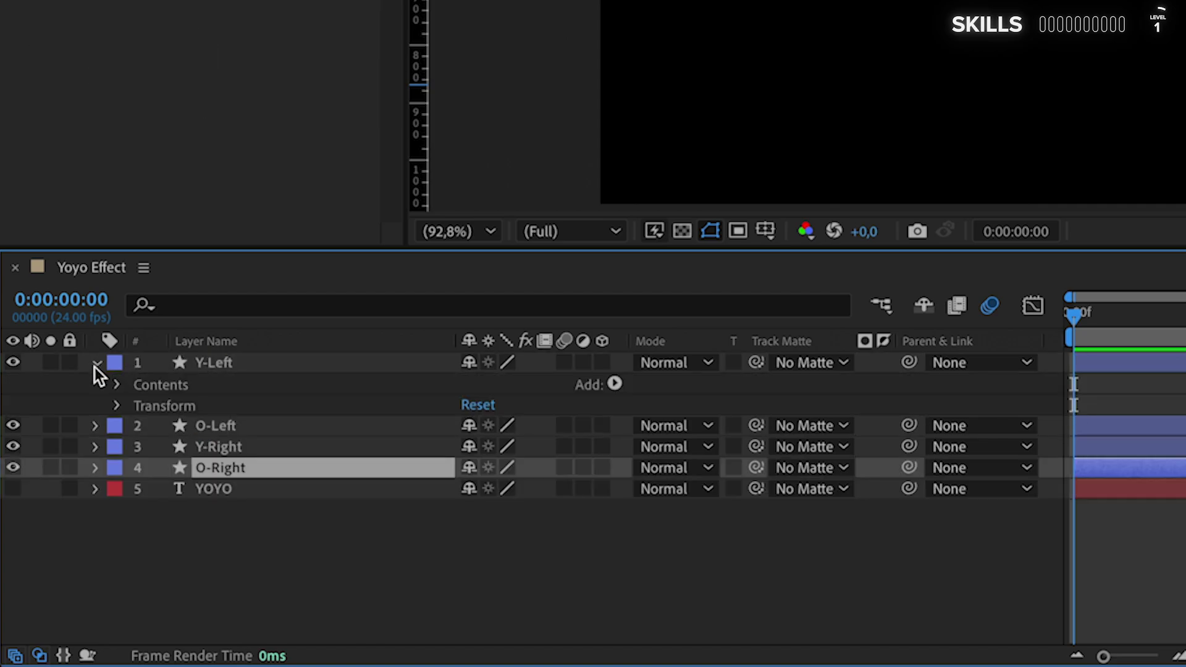
left_click(117, 385)
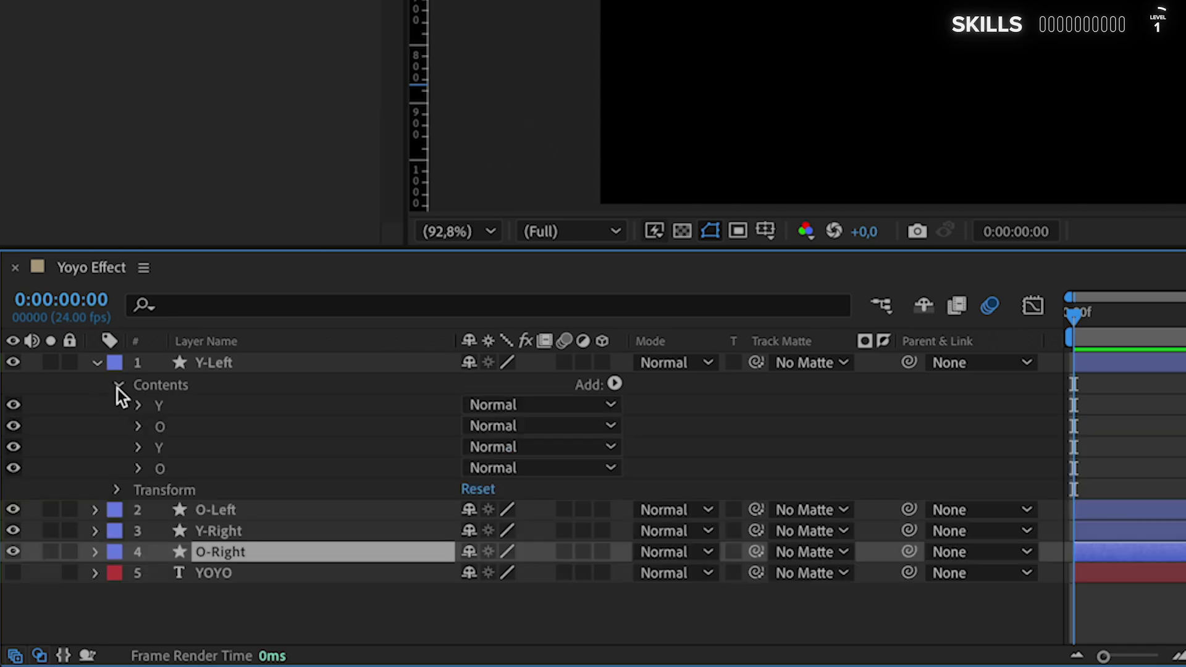
left_click(168, 420)
left_click(174, 454)
left_click(178, 466)
left_click(174, 406)
left_click(171, 425)
left_click(184, 465, "shift")
key("Delete")
- Delete the unwanted letter groups from O-Left, keeping a single O
left_click(94, 447)
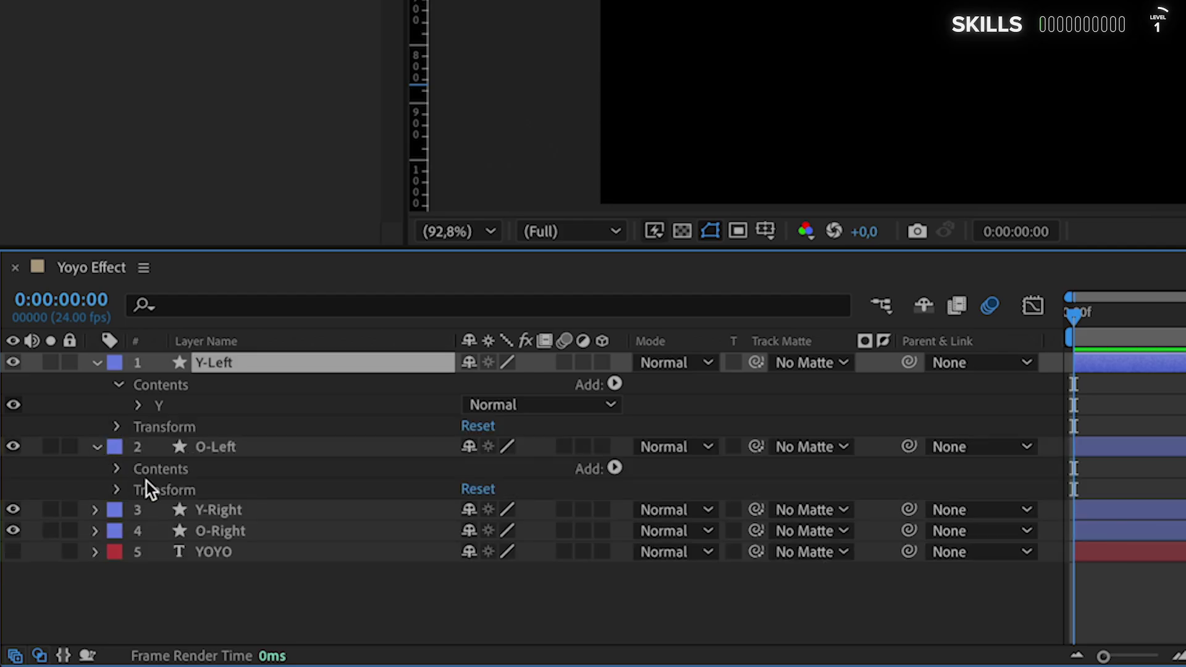
left_click(117, 467)
left_click(171, 491)
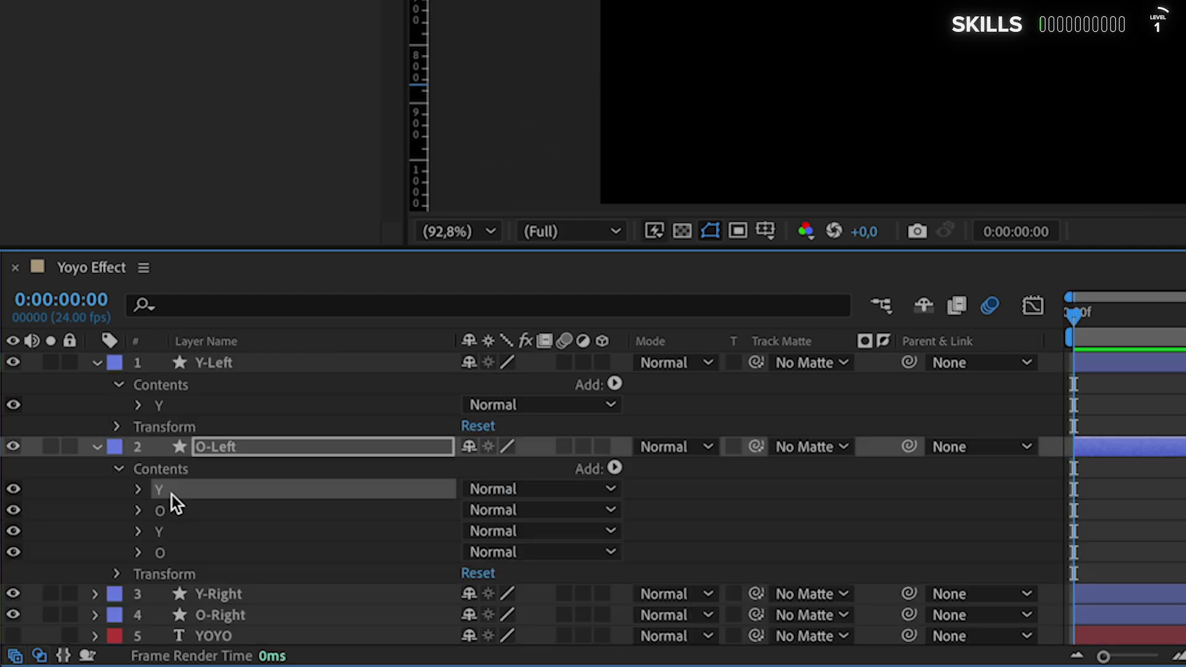
left_click(180, 532, "shift")
key("Delete")
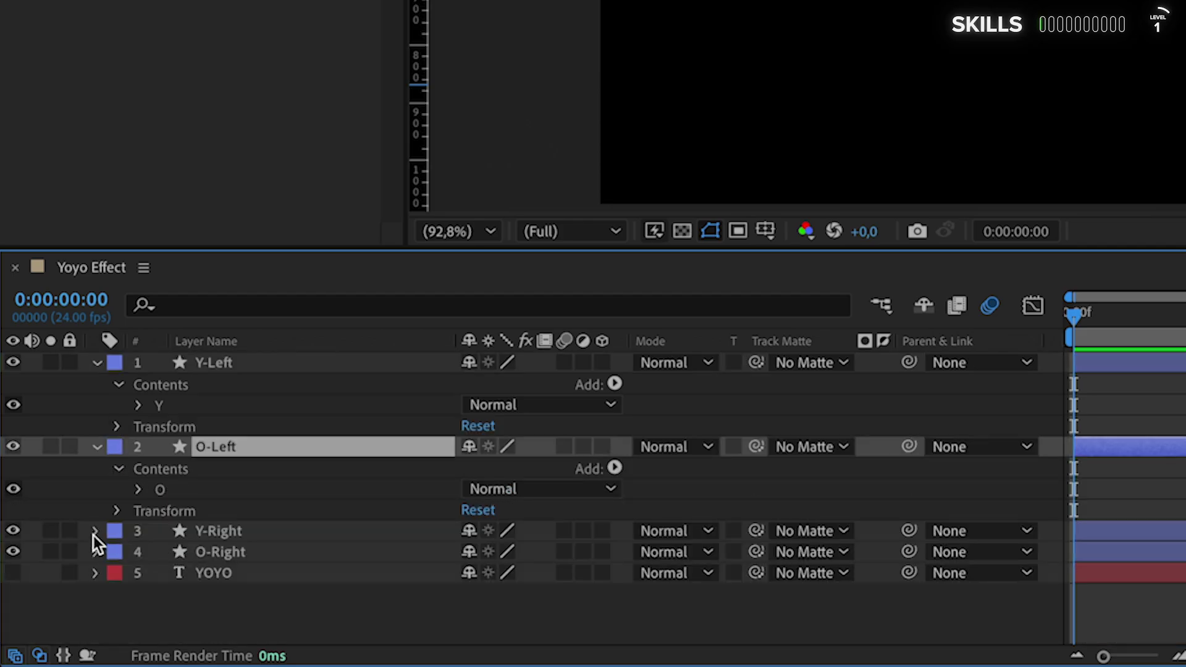
- Strip Y-Right to one Y and O-Right to one O, then select all layers
left_click(94, 531)
left_click(117, 551)
left_click(179, 589)
left_click(191, 633, "shift")
key("Delete")
left_click(95, 612)
left_click(118, 611)
left_click(164, 581, "shift")
key("Delete")
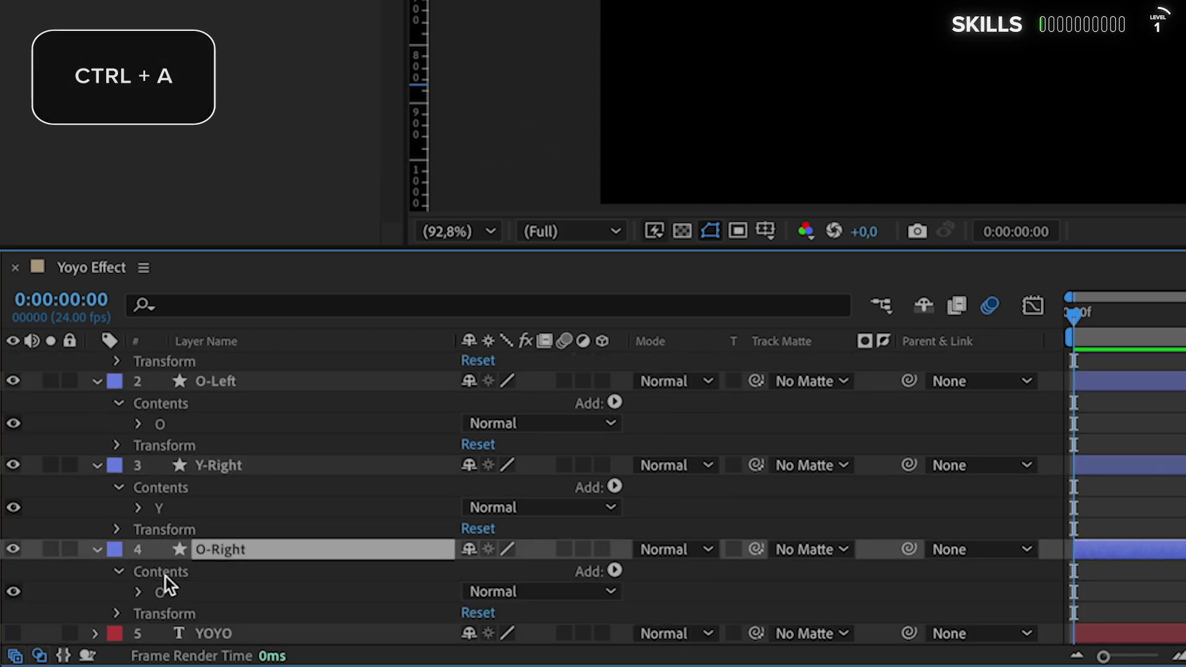
key("ctrl+a")
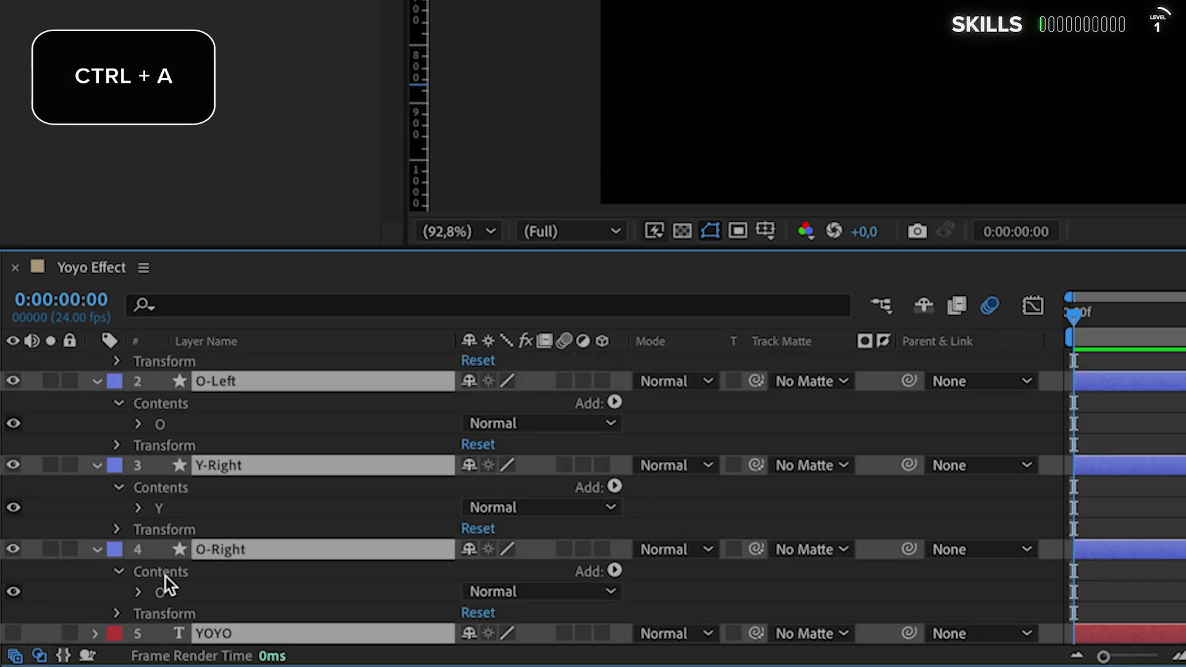
- Collapse the layers and centre the anchor points of Y-Left, O-Left and Y-Right on their letters
key("u")
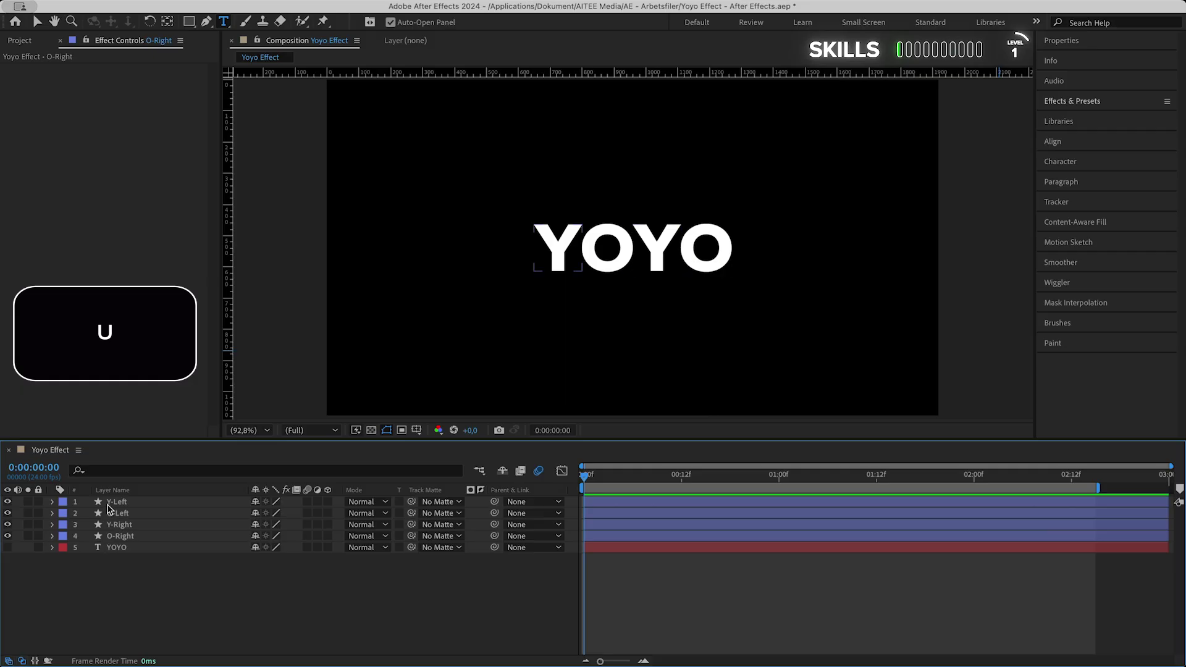
left_click(109, 503)
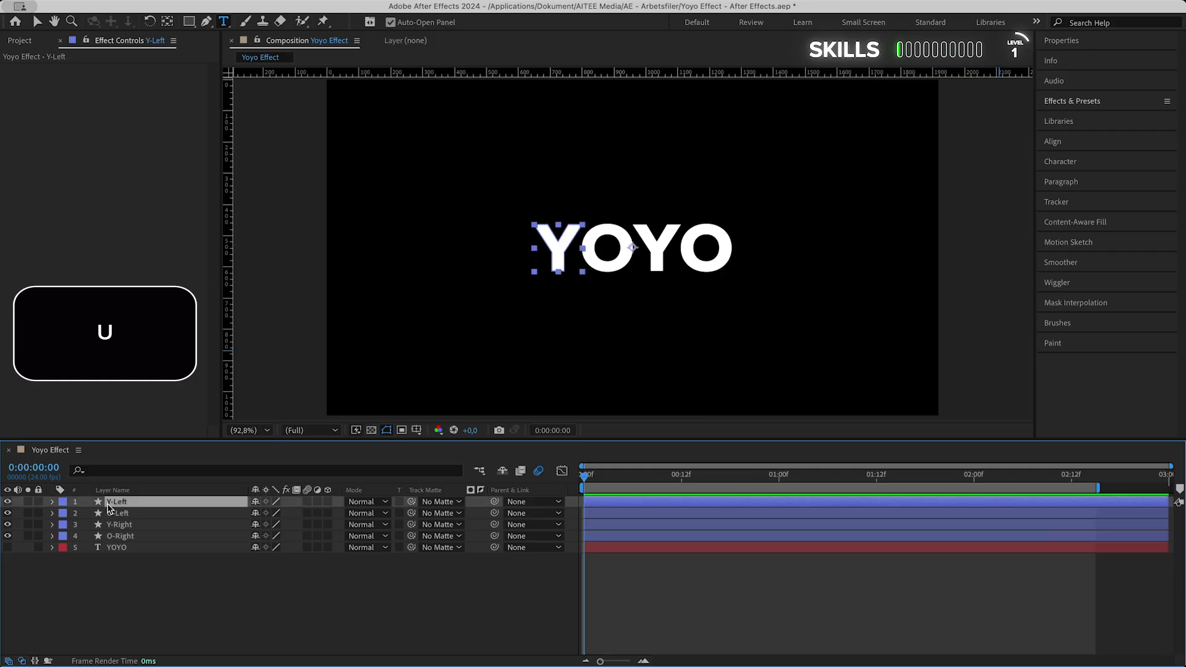
key("ctrl+alt+Home")
left_click(114, 514)
key("ctrl+alt+Home")
left_click(116, 524)
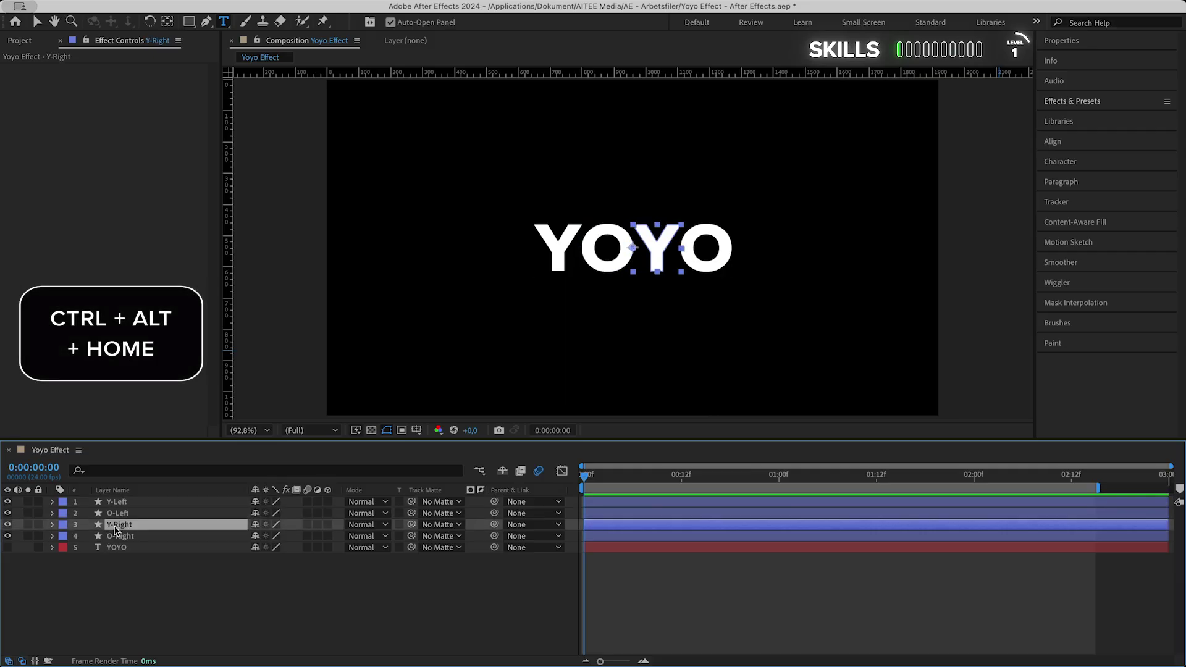
key("ctrl+alt+Home")
- Split O-Left at the one-second mark, creating O-Left 2
left_click(121, 536)
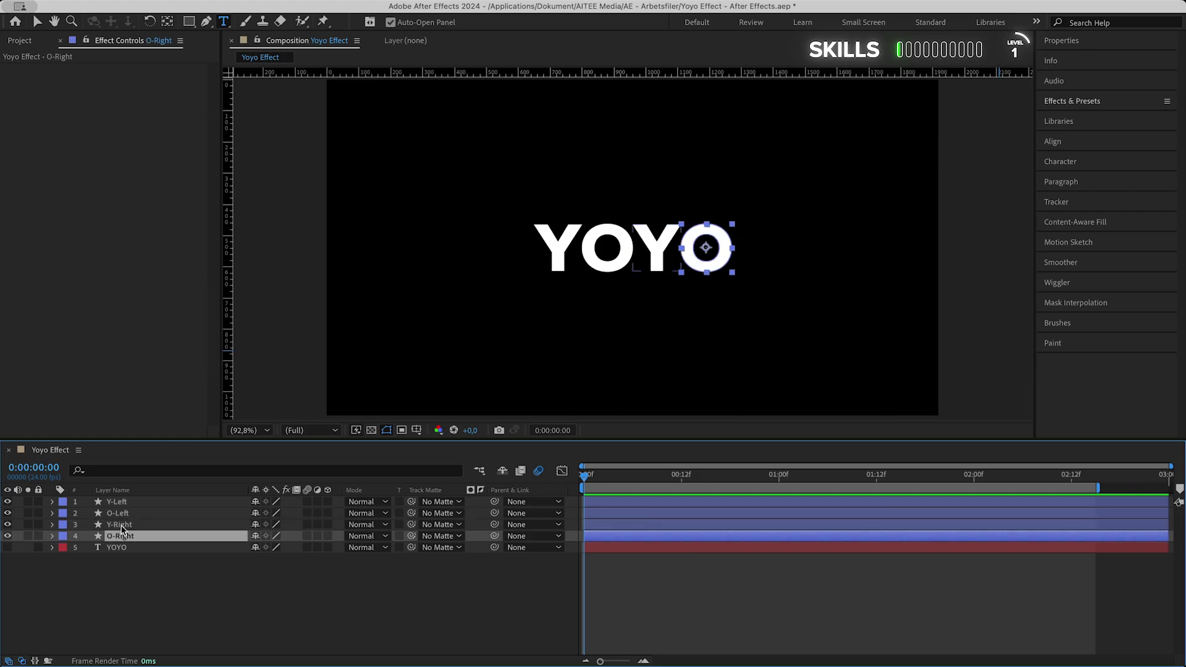
left_click(126, 525)
left_click(117, 513)
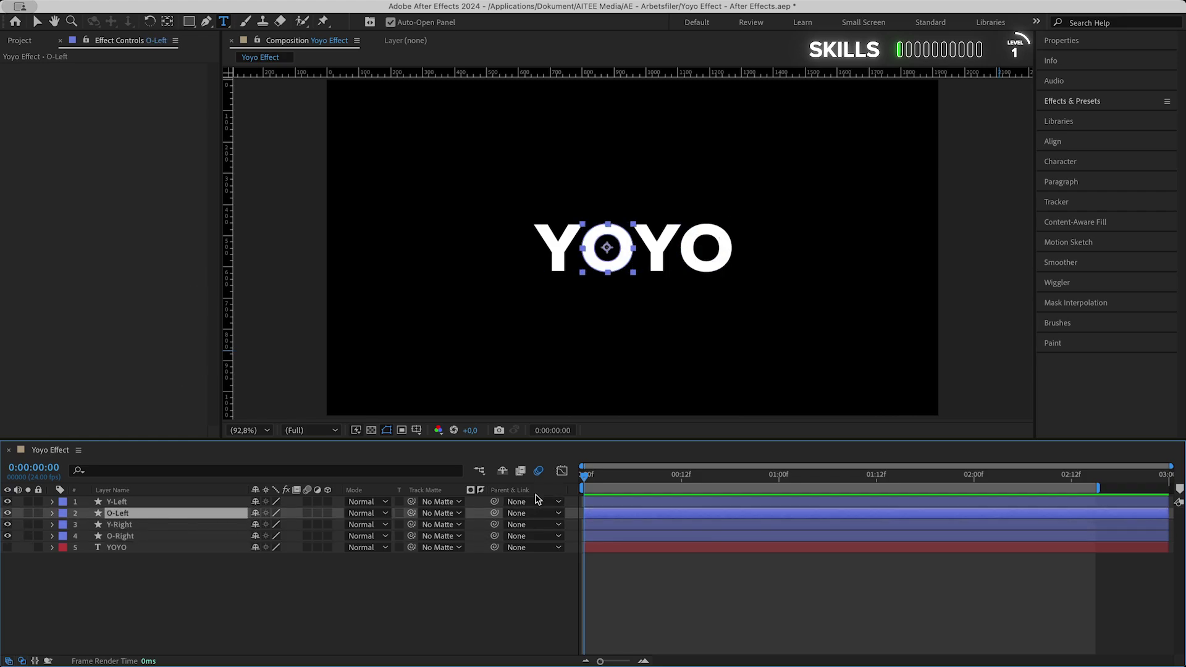
left_click_drag(588, 479, 781, 477)
key("ctrl+shift+d")
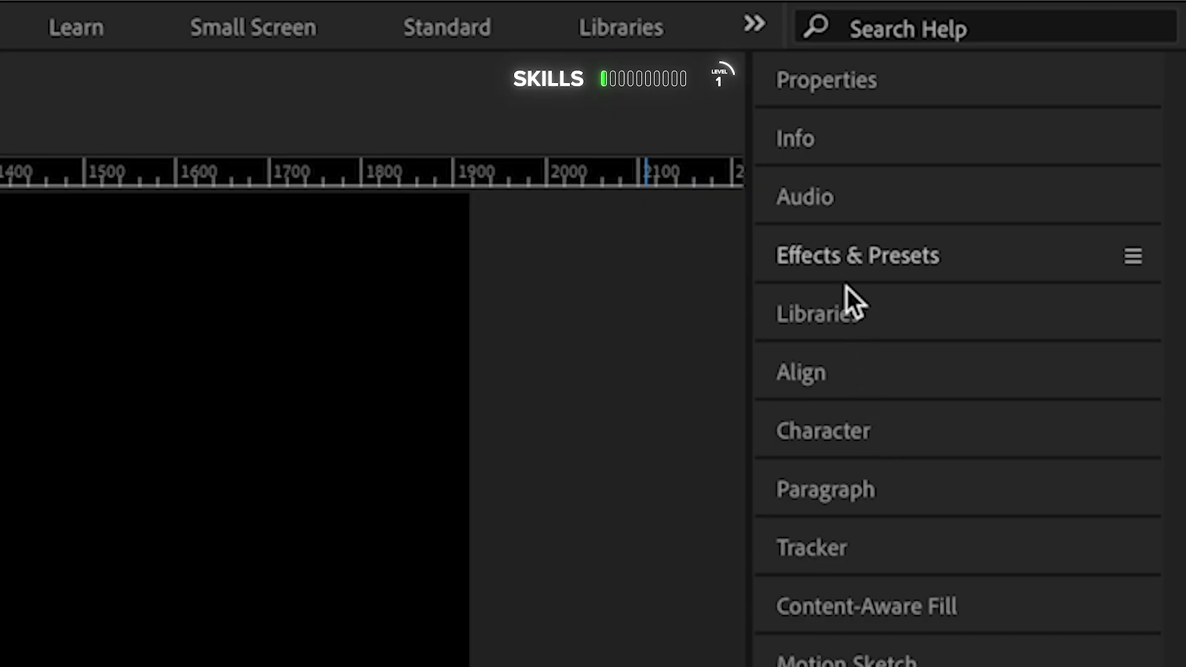
- Apply the Yoyo Loop preset from Effects & Presets to O-Left 2
left_click(1067, 102)
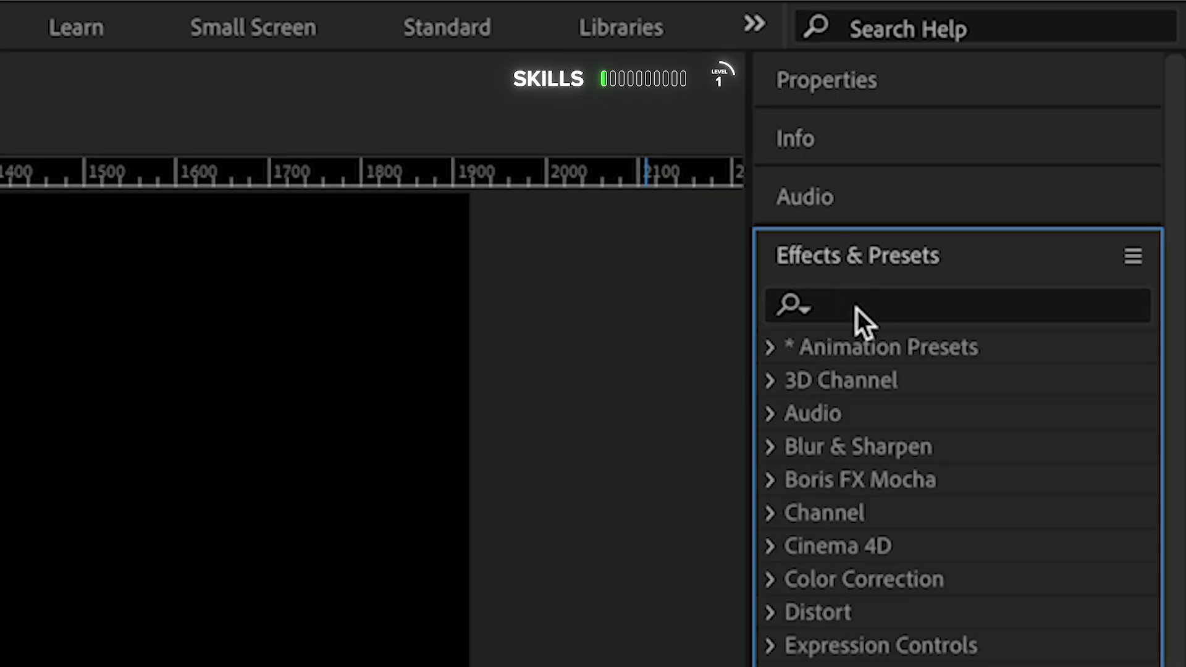
left_click(1072, 118)
type("yoyo")
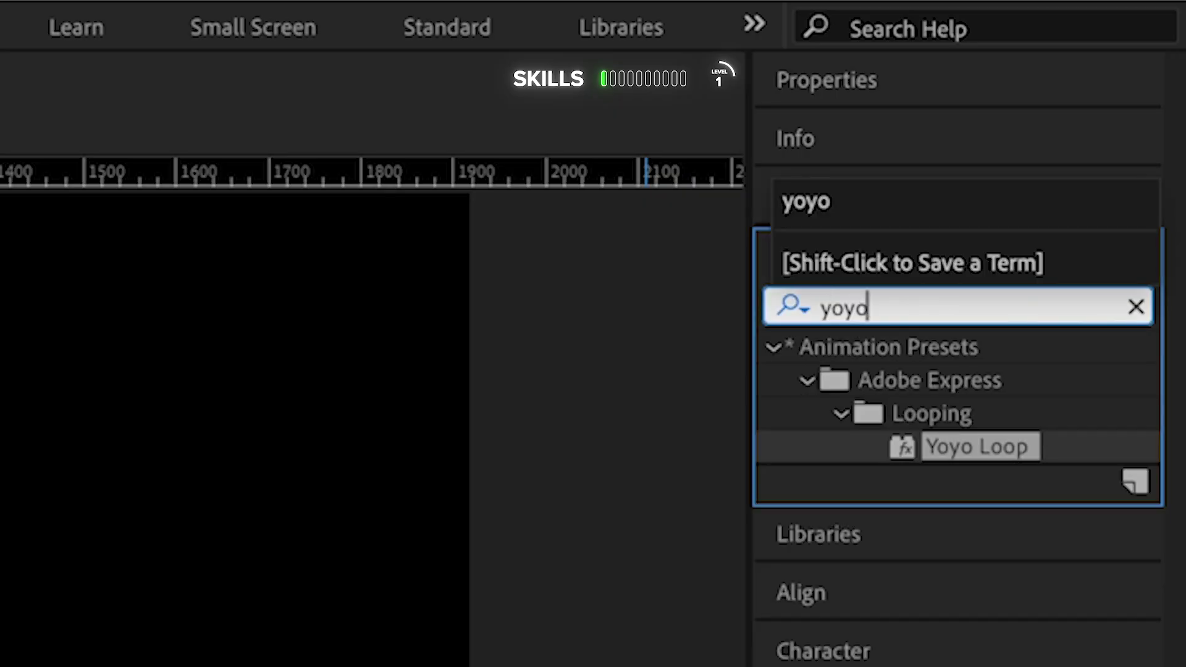
double_click(978, 453)
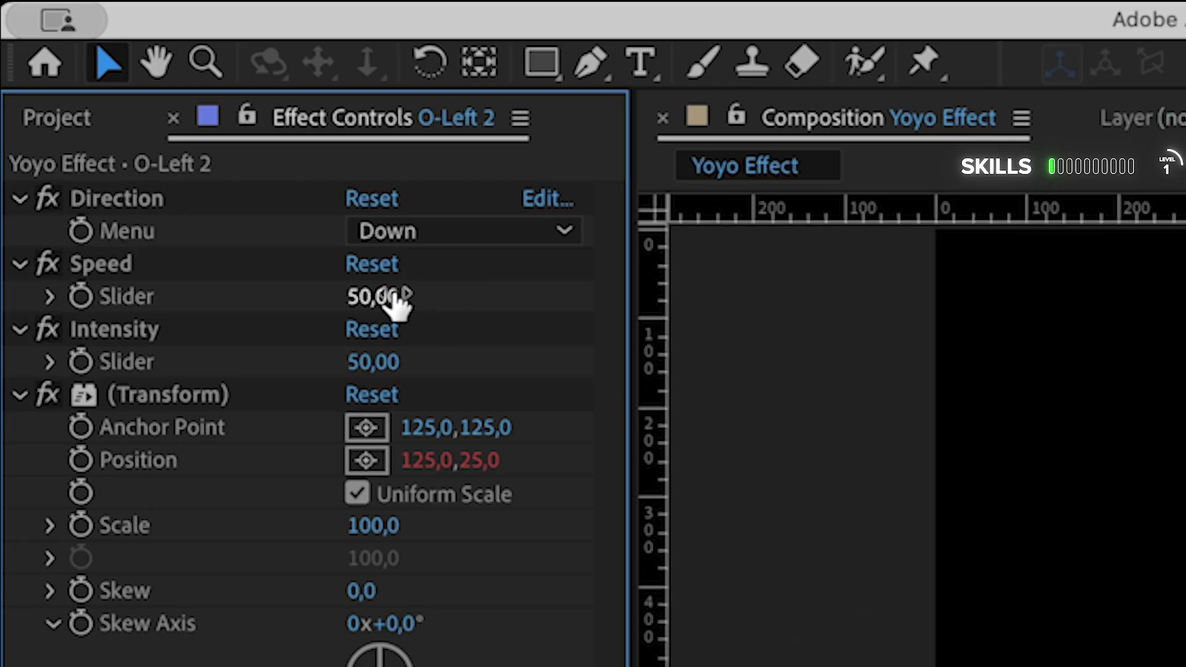
- Set Yoyo Loop Speed to 40, Intensity to 75 and keep Direction Down
left_click(390, 297)
type("40")
key("Return")
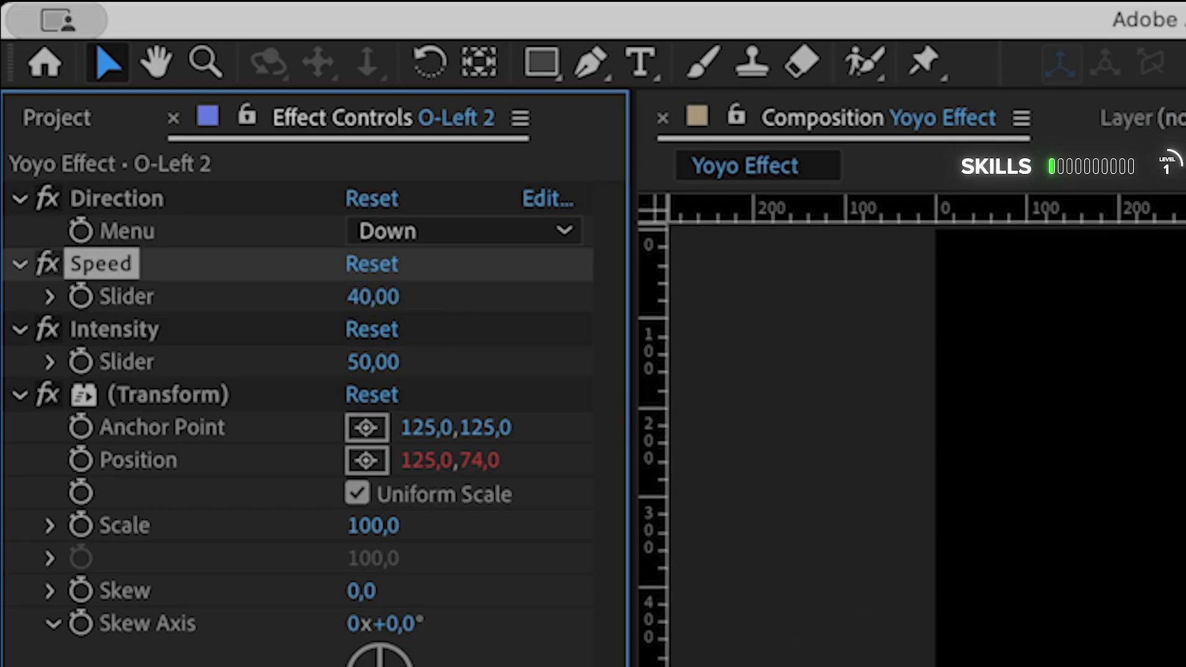
left_click(387, 369)
type("75")
key("Return")
left_click(476, 229)
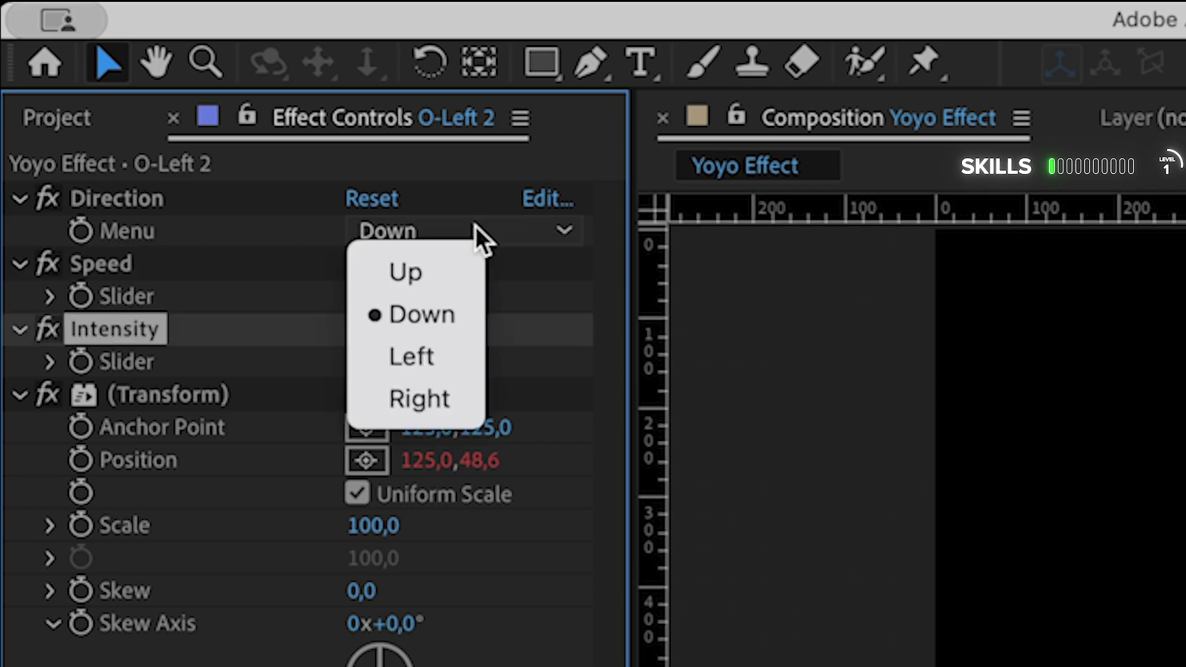
left_click(412, 315)
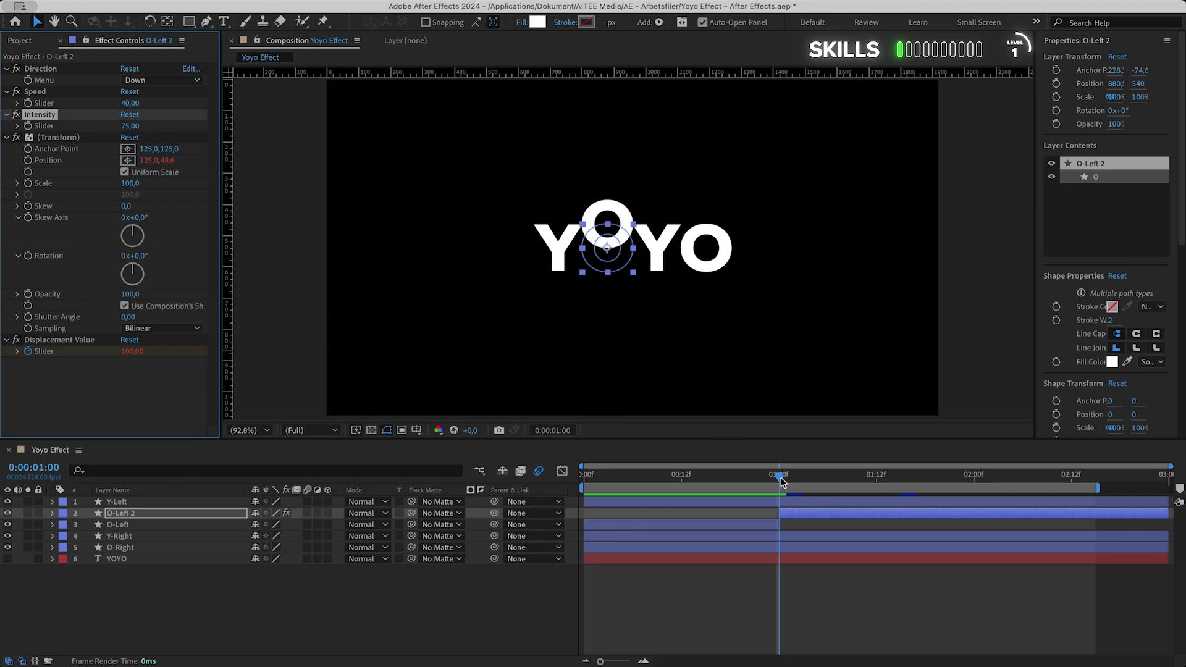
left_click_drag(782, 482, 792, 515)
- Trim O-Left 2 to start at 1:00 and extend it to the composition end
left_click(841, 515)
key("alt+bracketleft")
left_click(823, 477)
left_click_drag(823, 477, 786, 517)
key("alt+bracketleft")
key("Page_Up")
left_click_drag(1110, 514, 1168, 513)
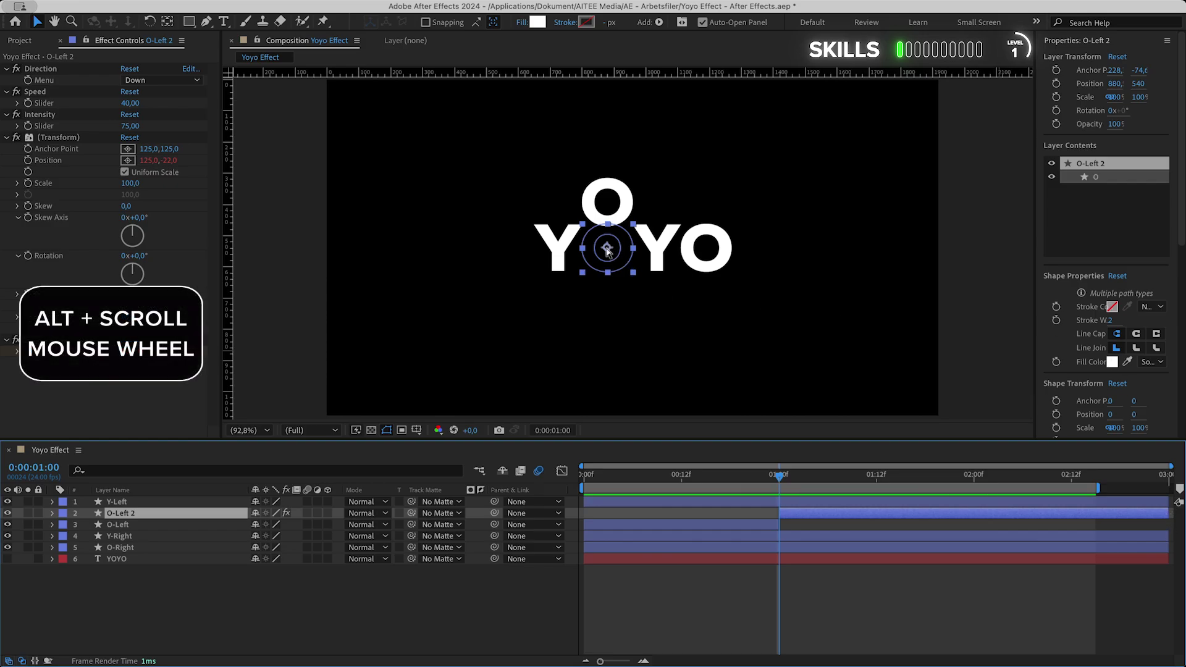
- Add a guide at the letters' top edge, lower the O into line with YOYO, and fit the view
scroll(608, 248, "up", 3, "alt")
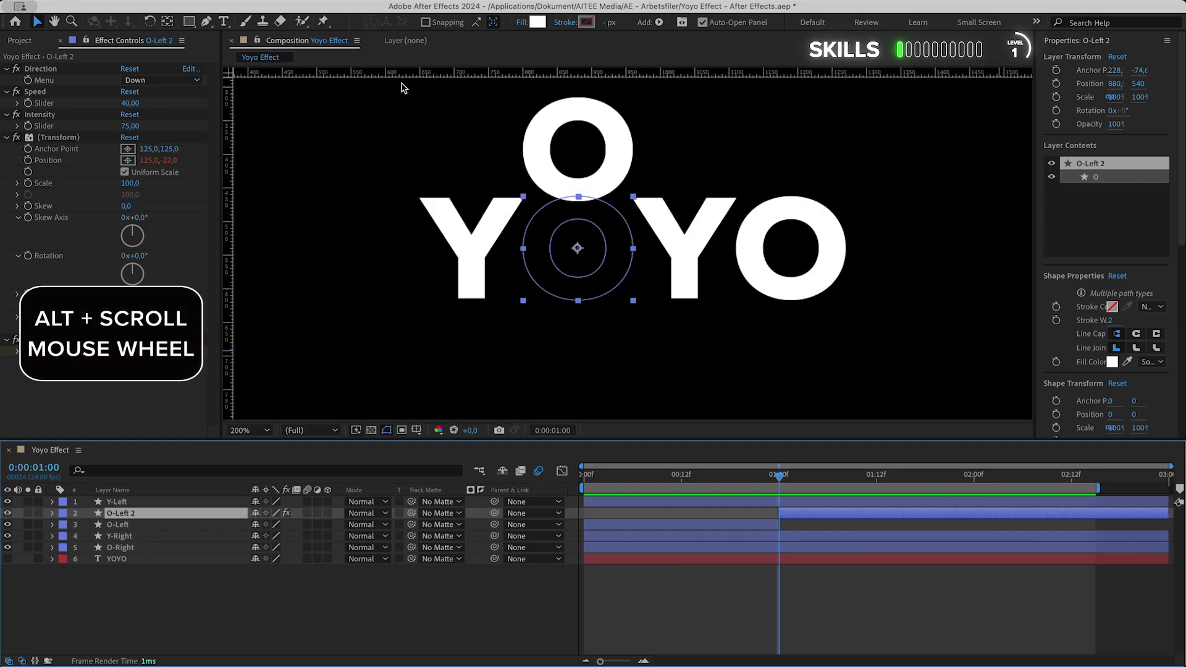
left_click_drag(379, 73, 371, 195)
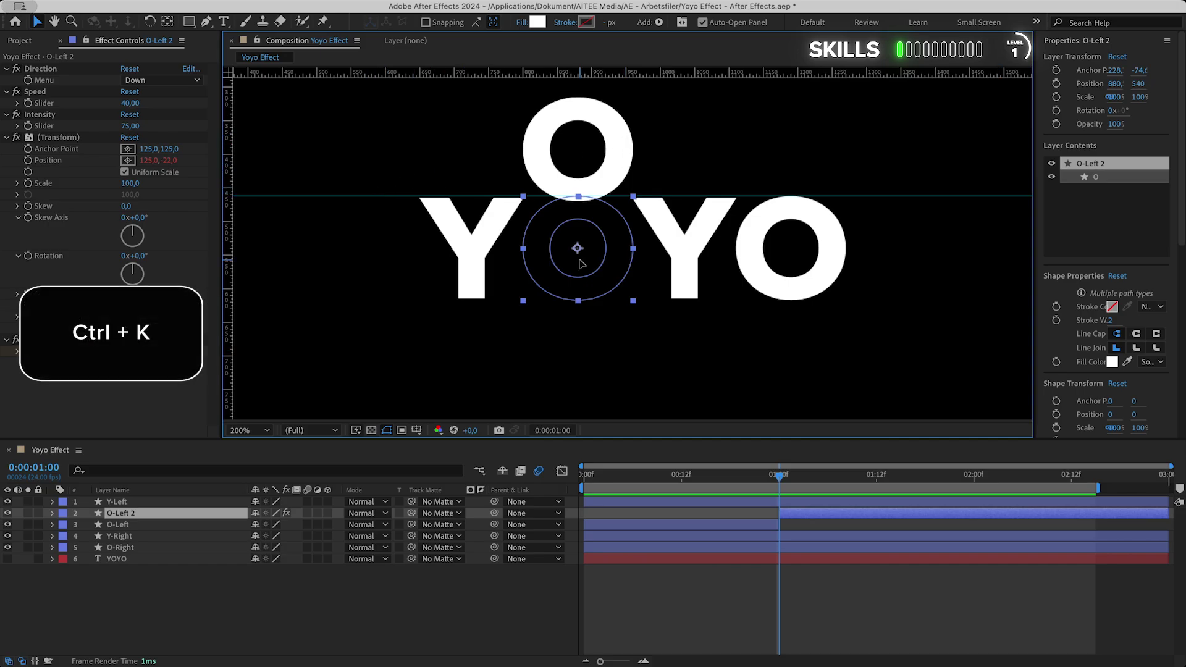
left_click_drag(581, 264, 584, 363)
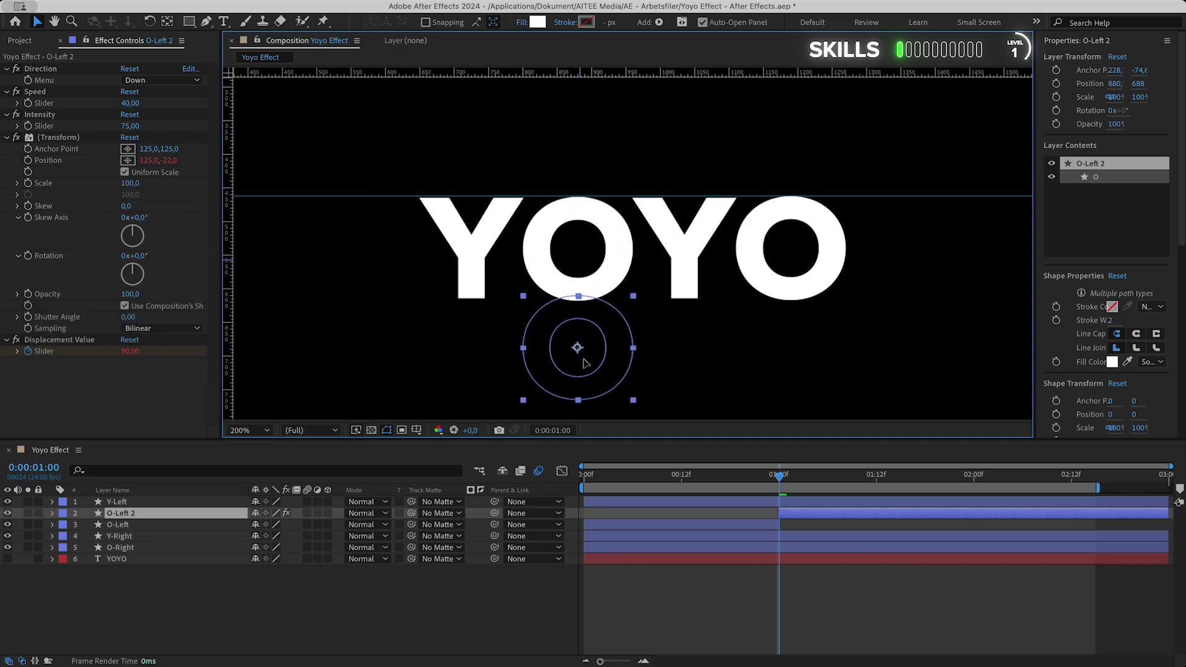
key("Return")
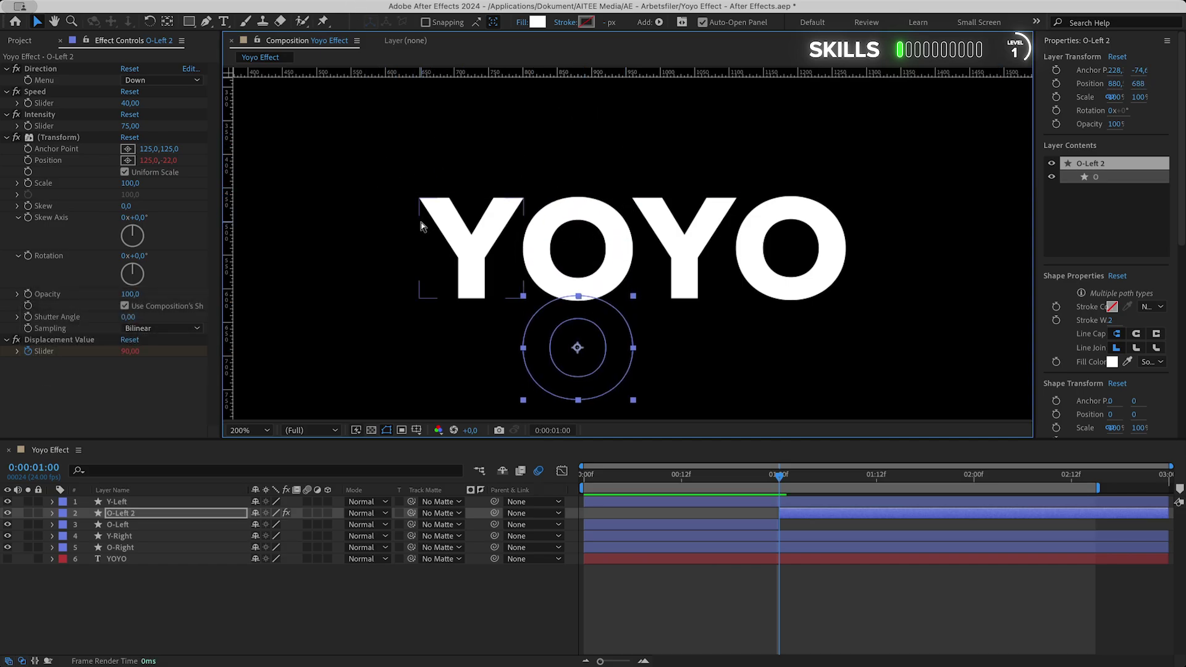
left_click(249, 429)
left_click(259, 451)
- Move Y-Right under Y-Left and add Position and Rotation keyframes for both Ys at frame 12
left_click(375, 366)
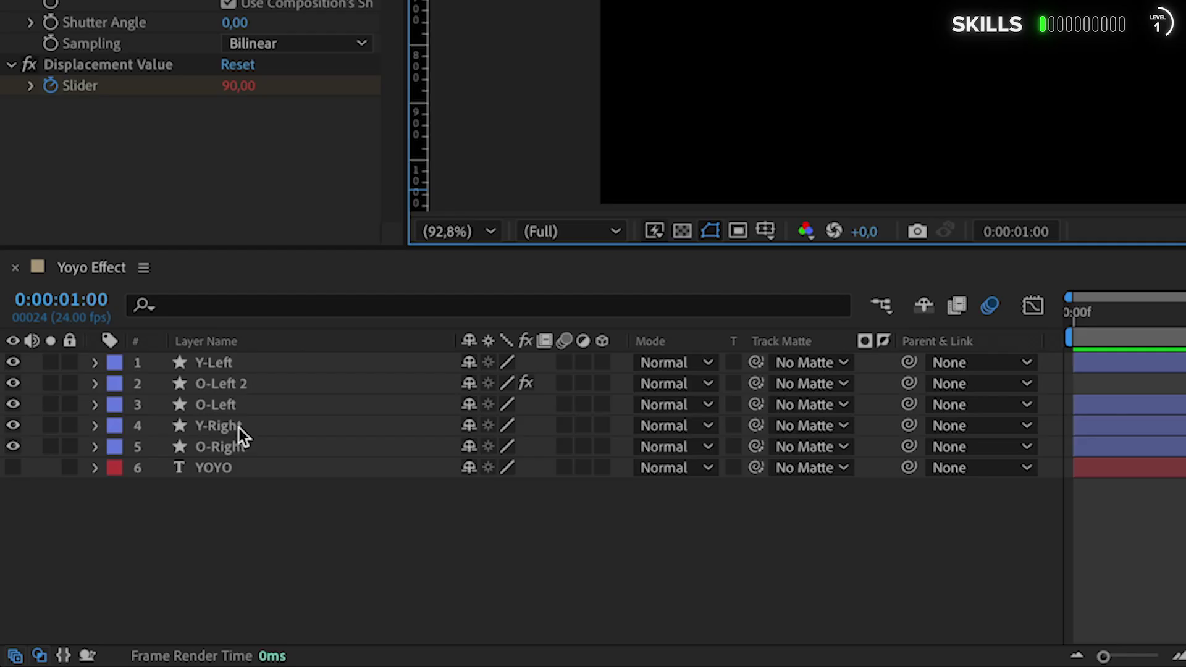
left_click_drag(130, 537, 123, 505)
left_click(123, 502)
left_click(227, 383, "shift")
key("p")
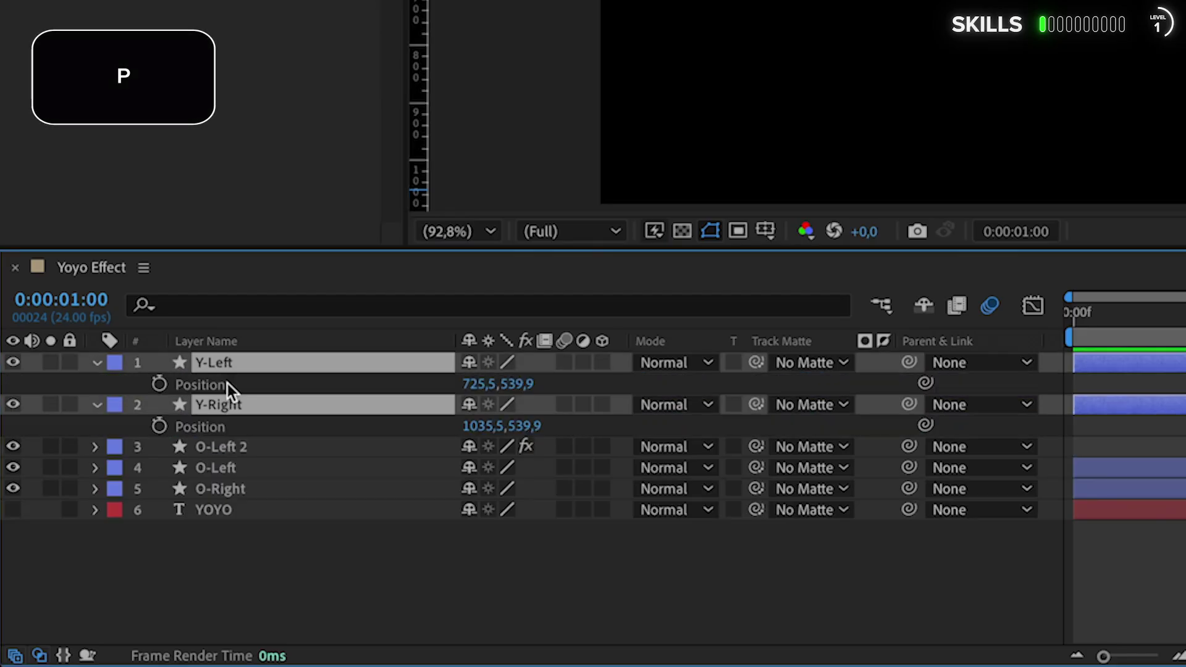
key("shift+r")
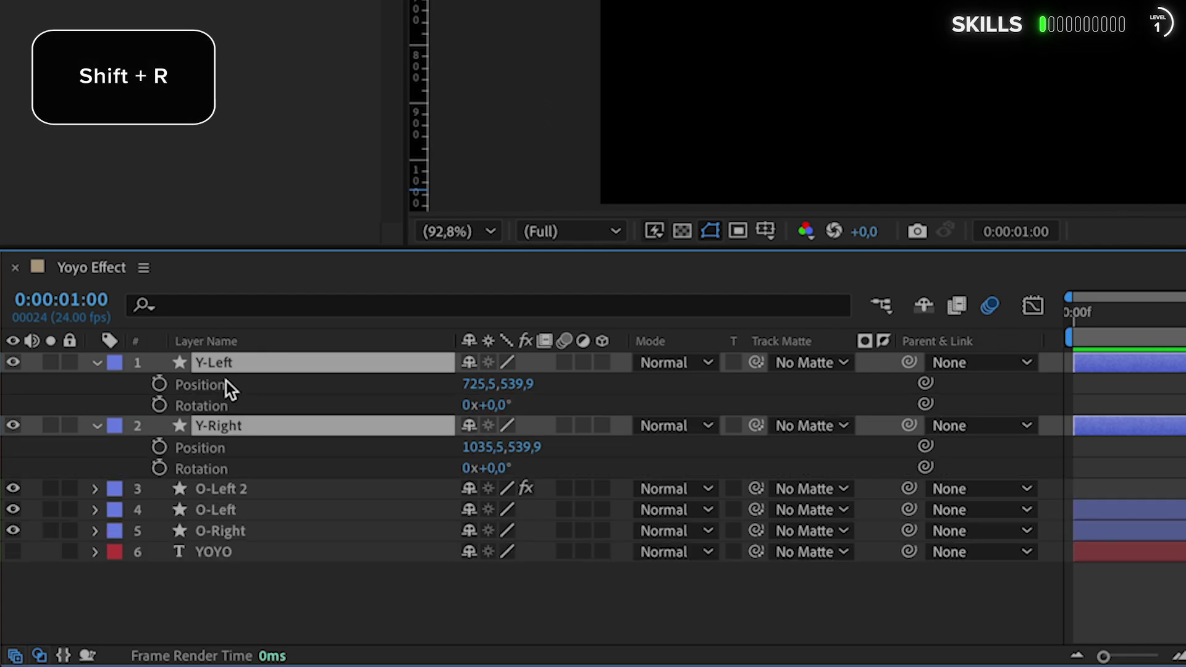
left_click_drag(782, 476, 681, 476)
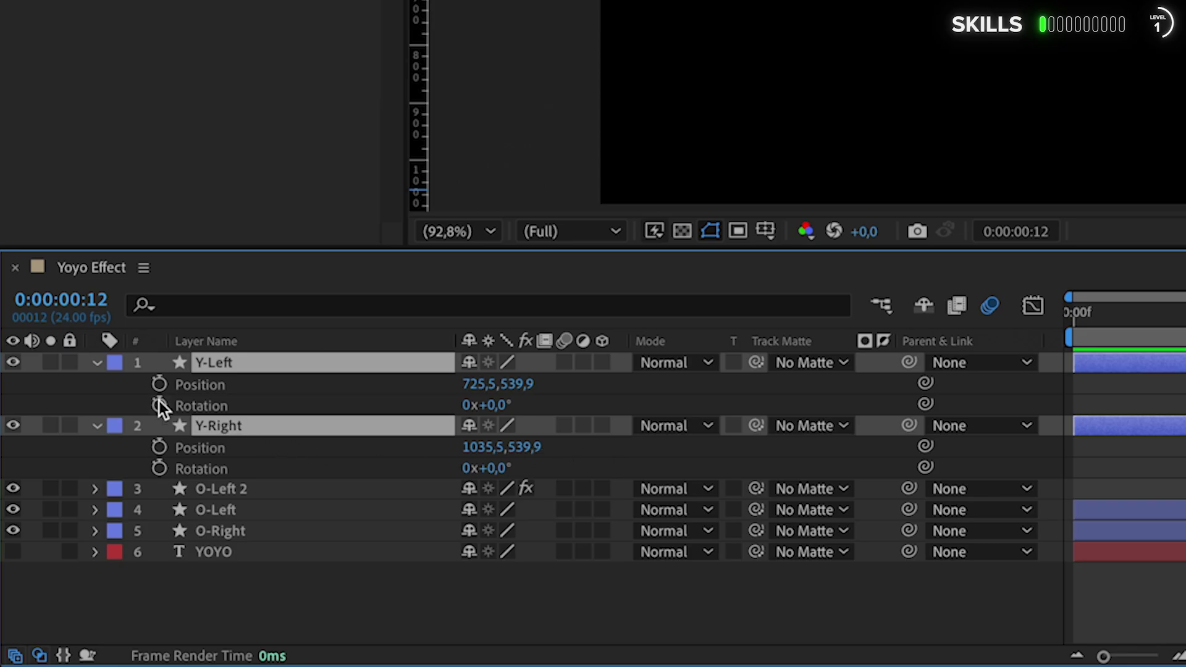
left_click_drag(152, 387, 166, 464)
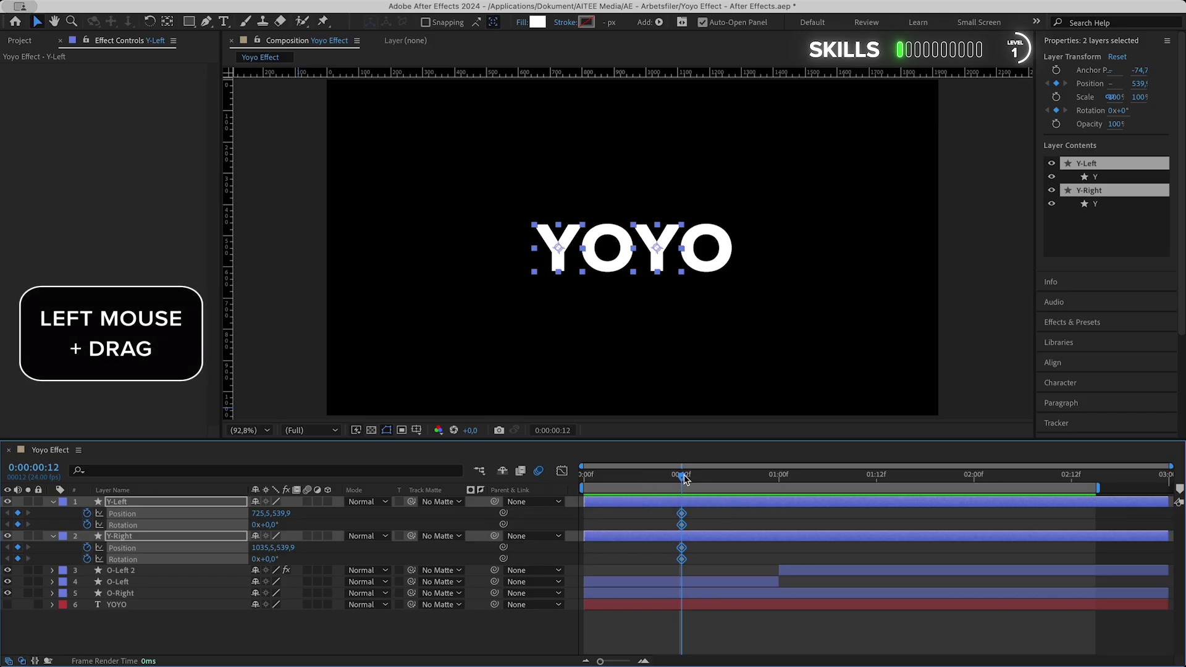
- At 1:02, slide the left and right Y inward against the Os
left_click_drag(682, 477, 779, 478)
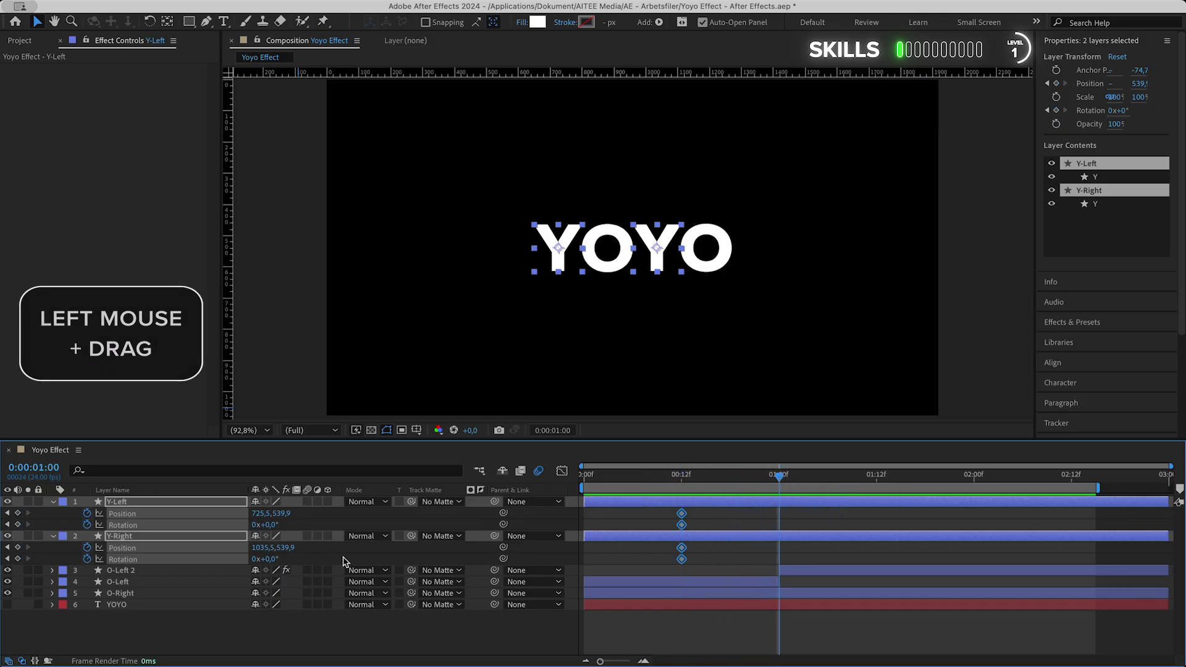
key("F2")
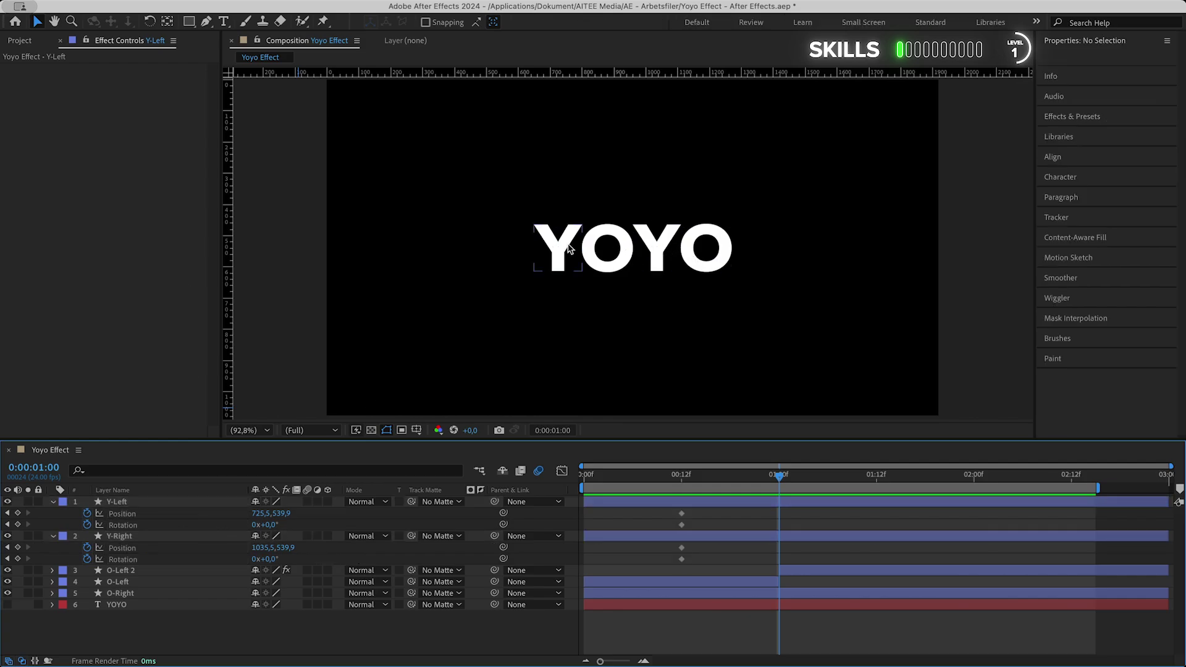
scroll(608, 249, "up", 4)
scroll(608, 252, "down", 2)
left_click(490, 249)
left_click(785, 475)
left_click(795, 475)
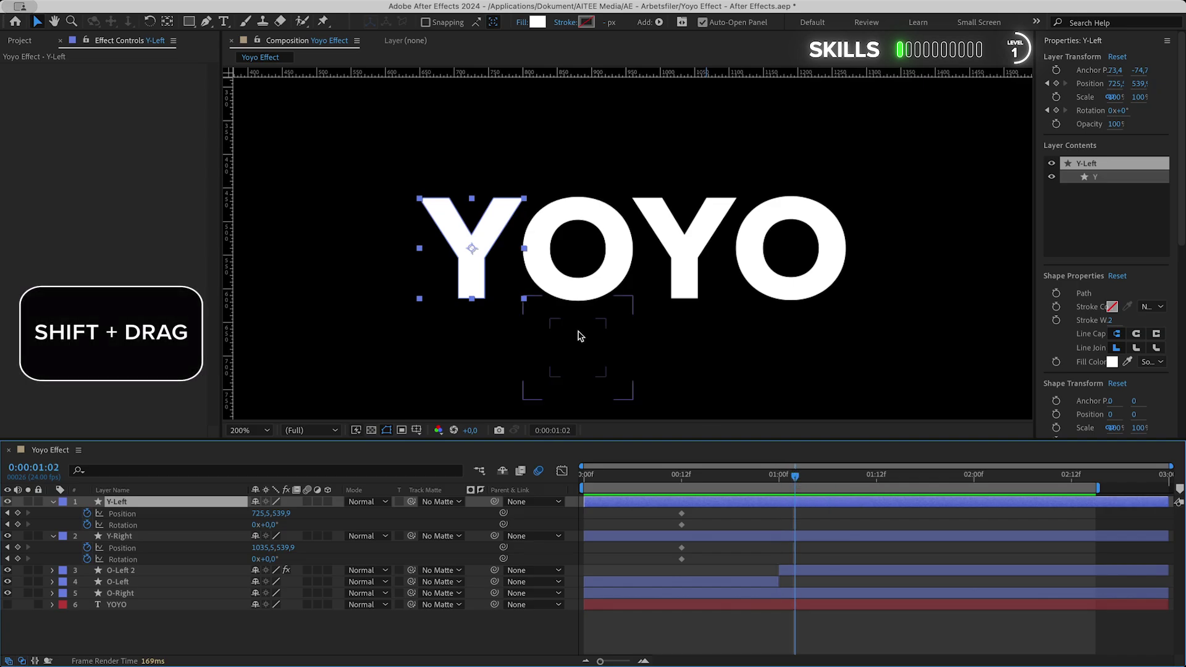
left_click_drag(487, 251, 509, 253)
left_click(710, 241)
left_click_drag(716, 241, 694, 240)
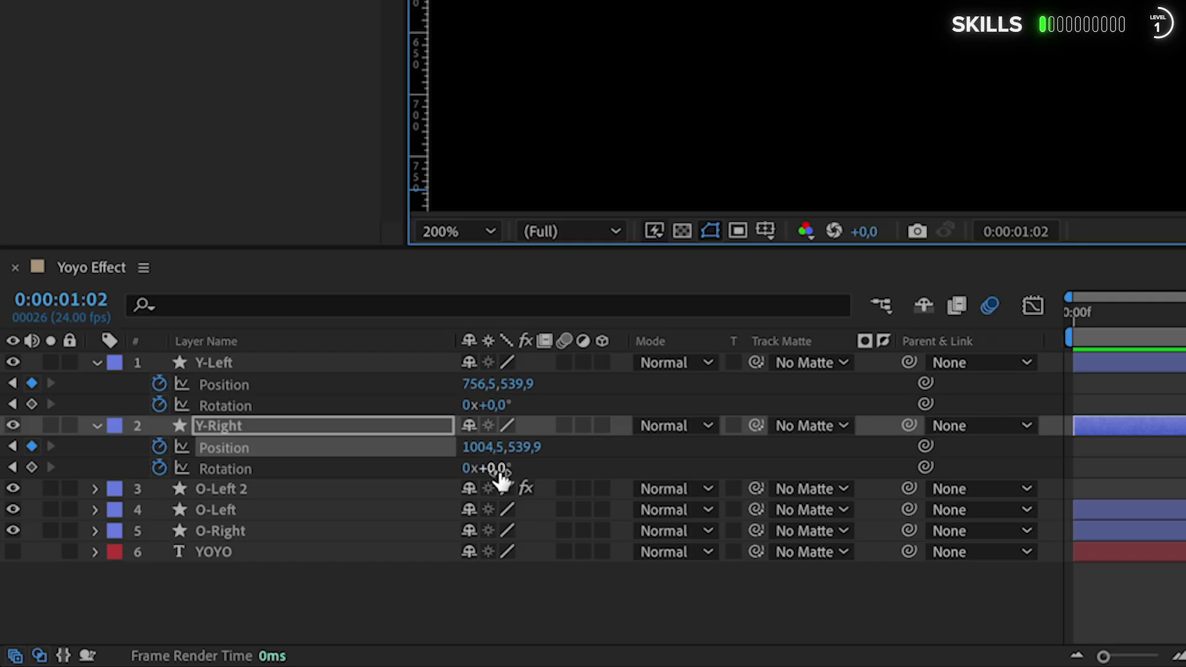
- Rotate the right Y to -2° and the left Y to +2°, nudging the right Y further left
left_click(271, 559)
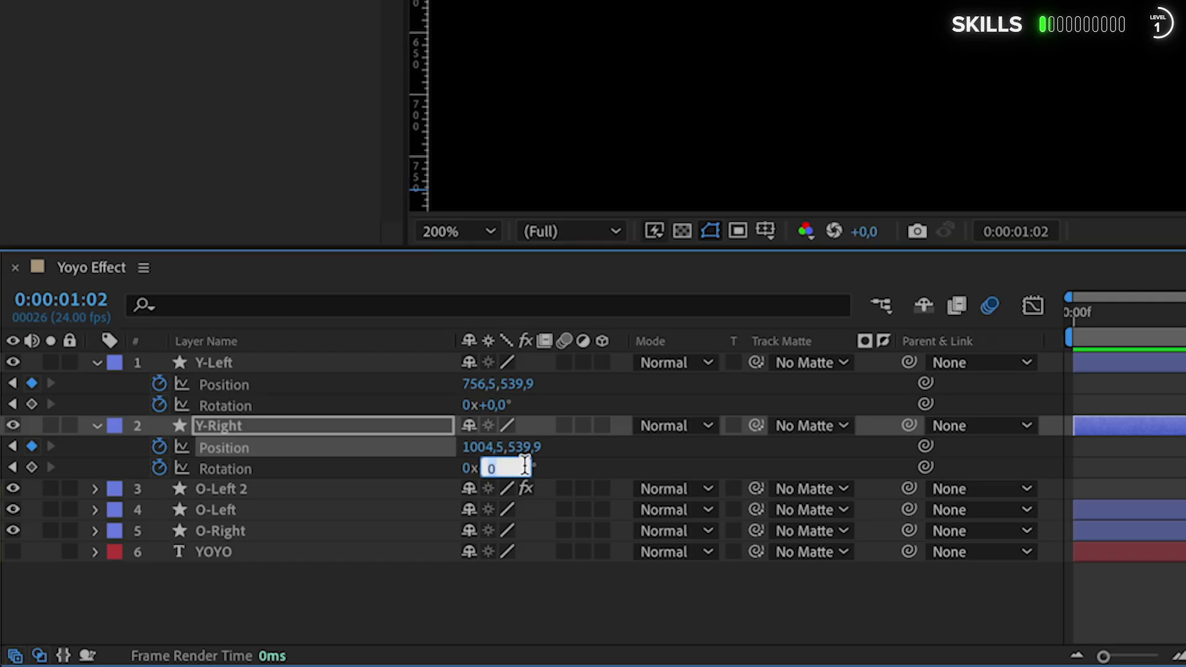
type("-2")
key("Return")
left_click(500, 405)
type("2")
key("Return")
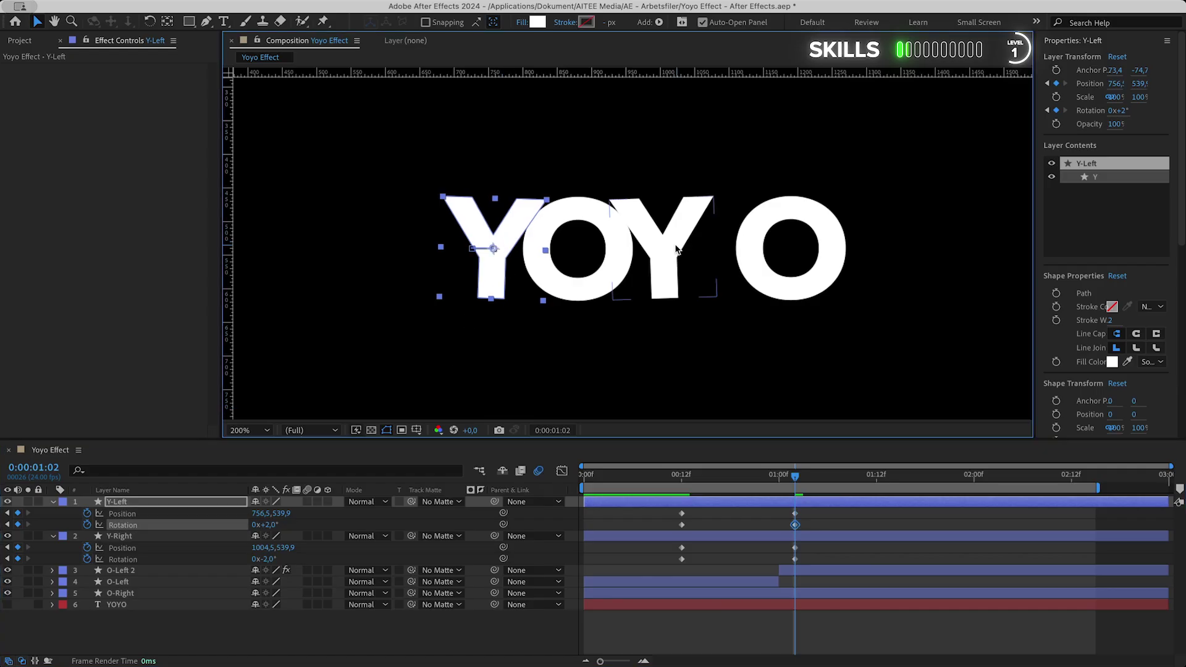
left_click_drag(673, 245, 671, 245)
- At frame 19, push the right Y outward and set the left Y's X position to 695.5
left_click(414, 642)
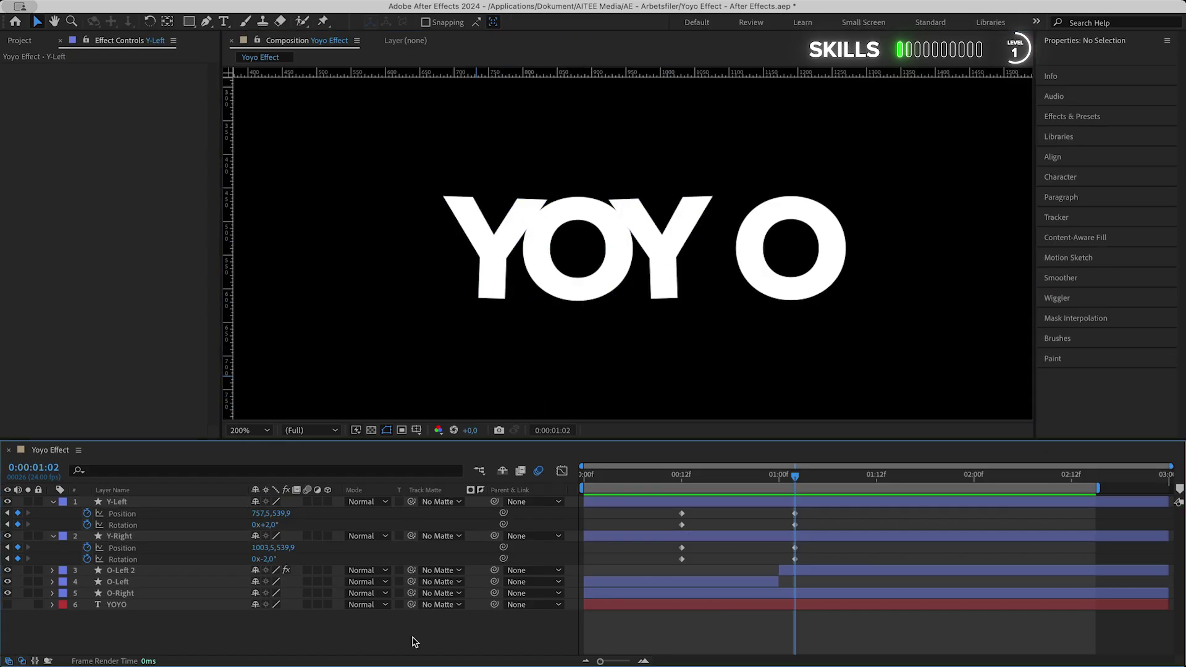
left_click_drag(798, 476, 743, 479)
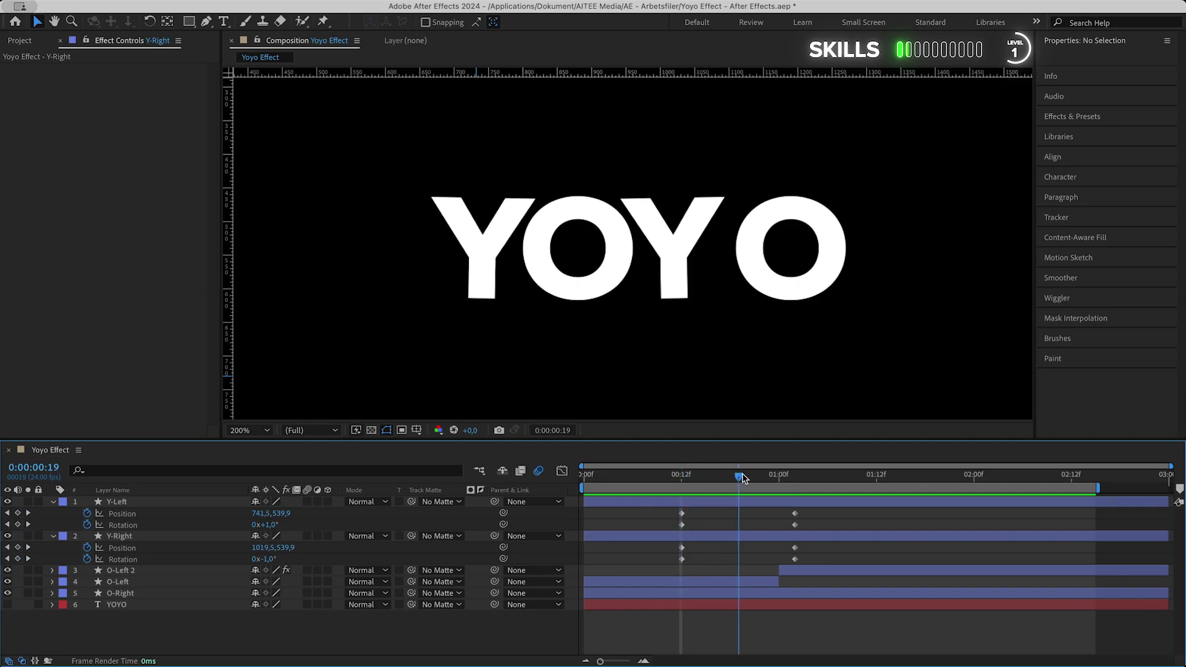
left_click(684, 275)
left_click_drag(680, 264, 717, 271)
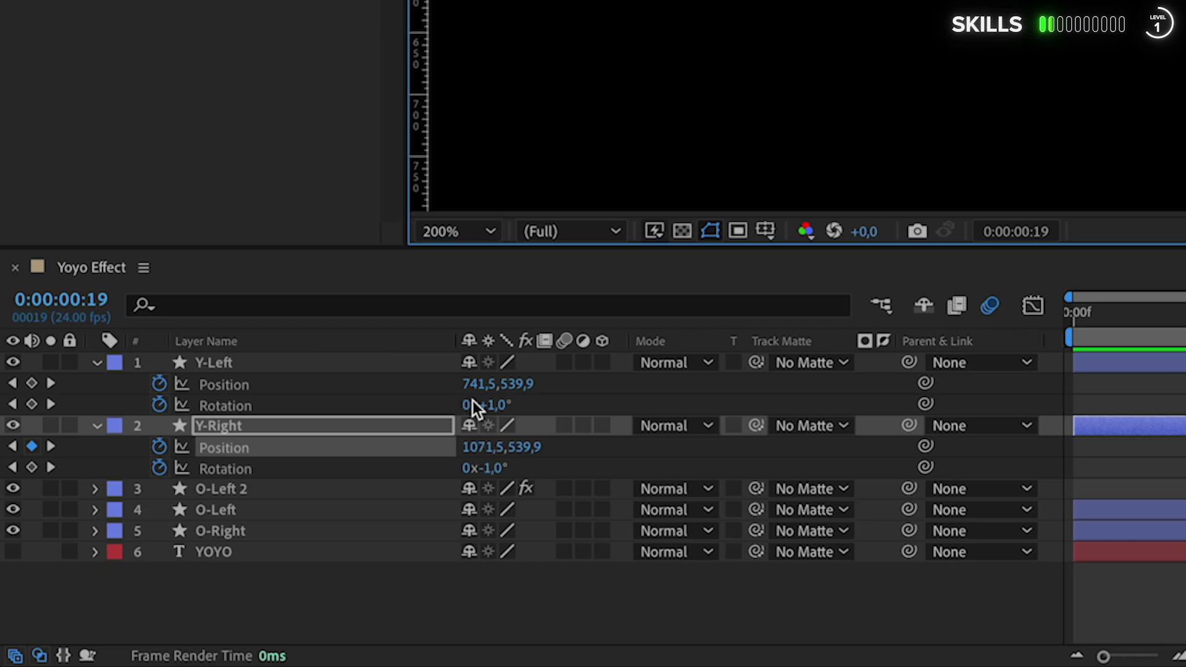
left_click(486, 388)
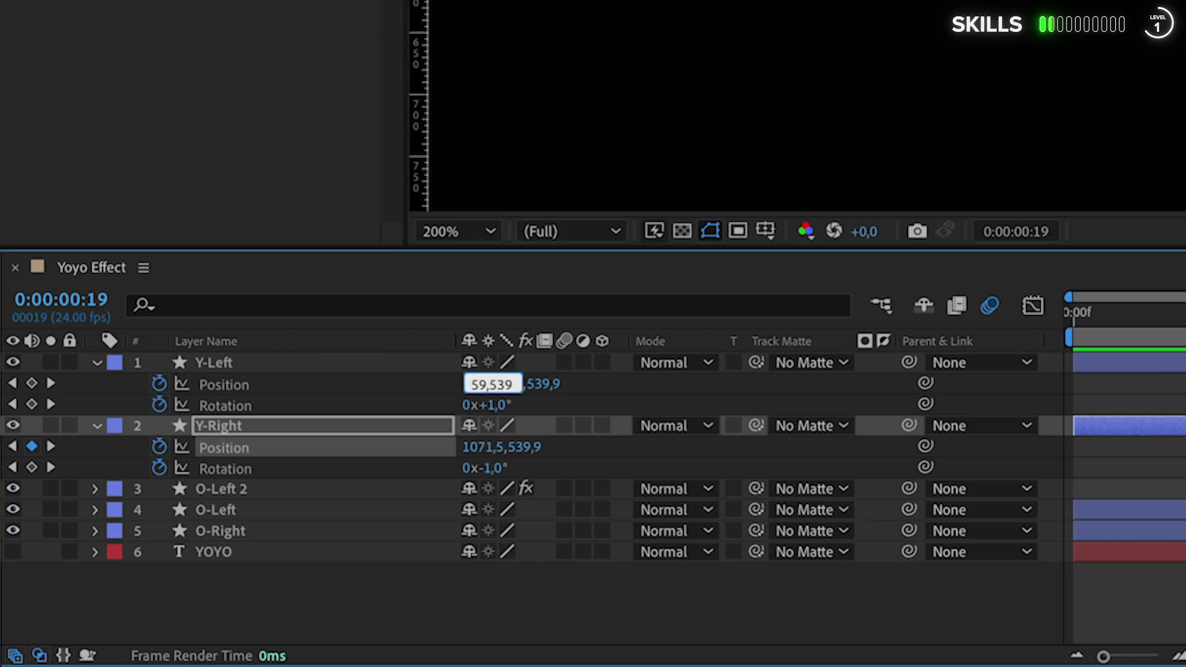
key("BackSpace")
type("695")
key("Delete")
key("Delete")
key("Return")
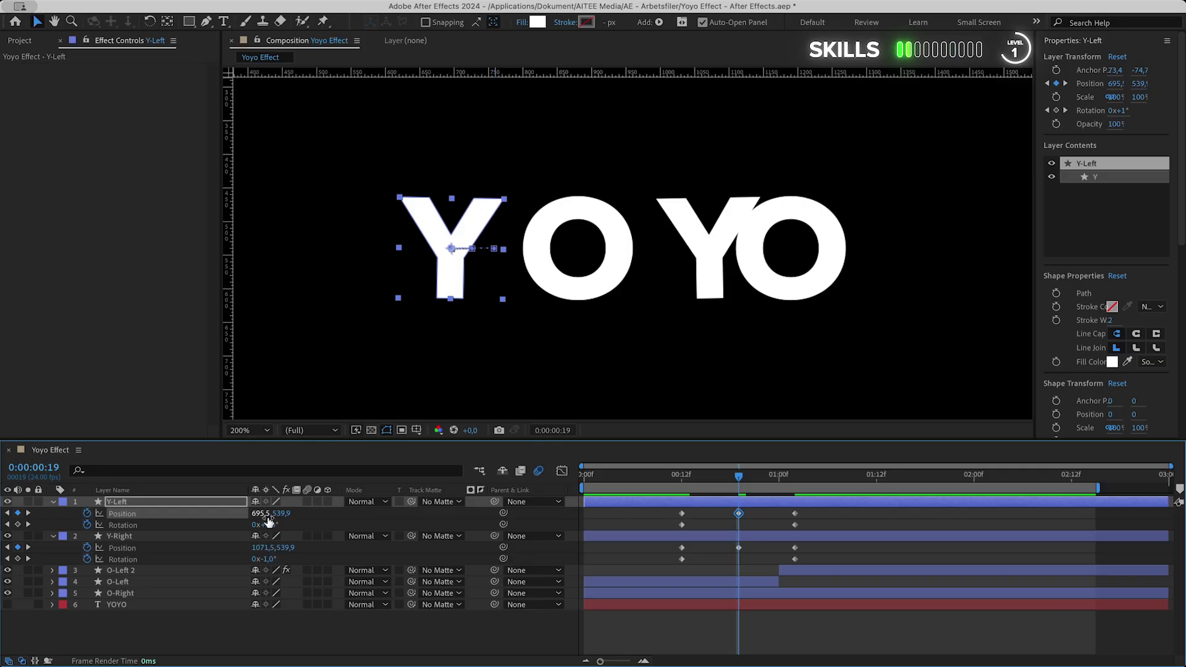
key("F2")
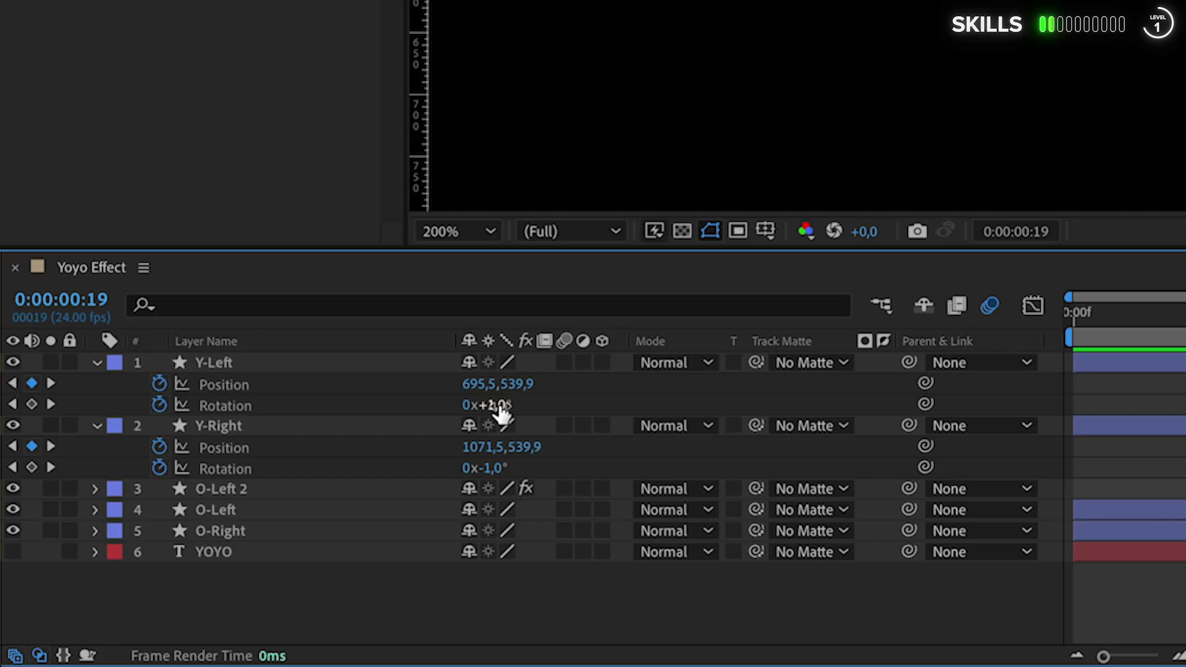
- Tilt the left Y to -5° and right Y to +5°, then easy-ease all their keyframes
left_click(271, 525)
type("-5")
key("Return")
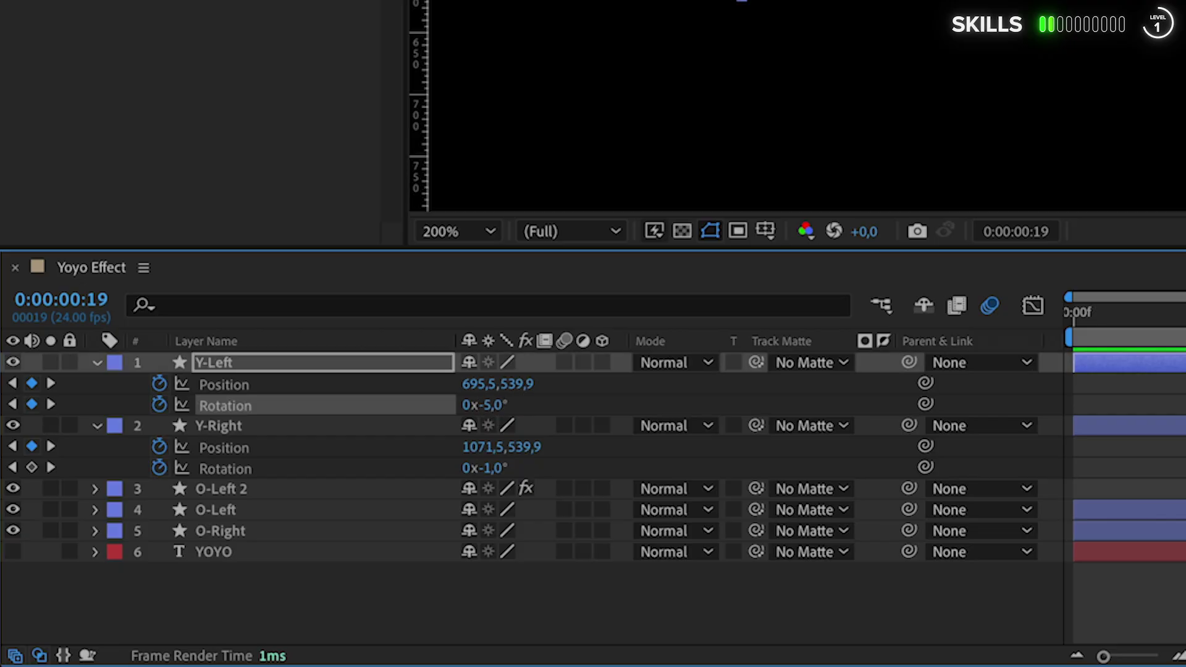
left_click(490, 469)
type("5")
key("Return")
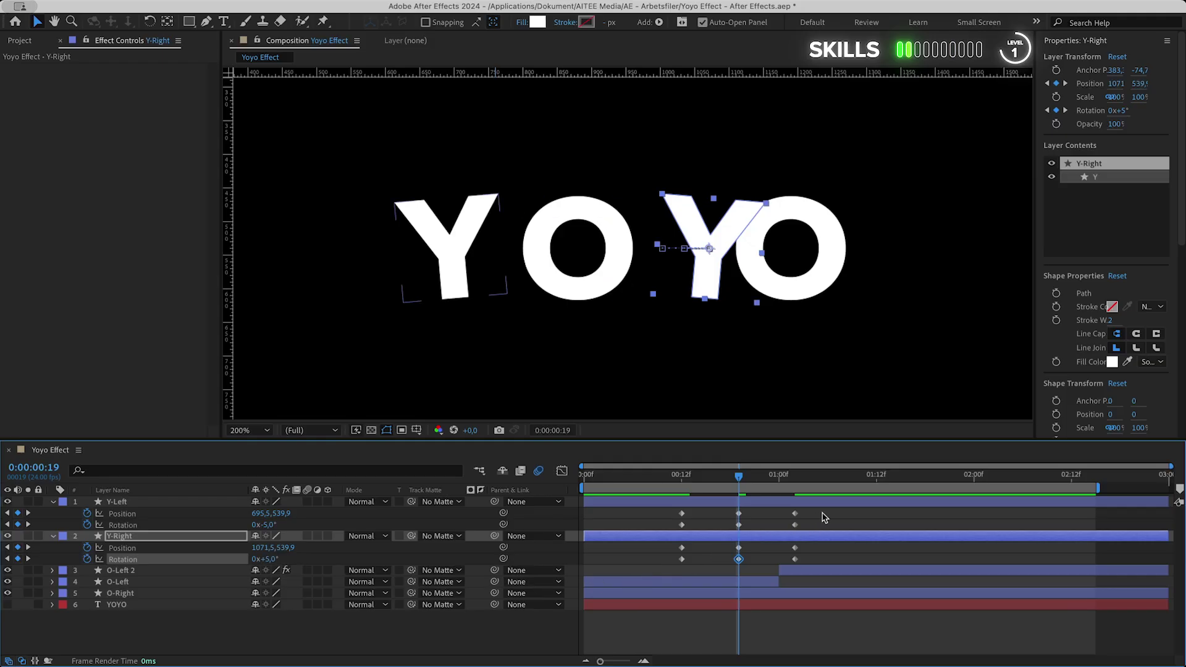
left_click_drag(822, 517, 672, 568)
key("F9")
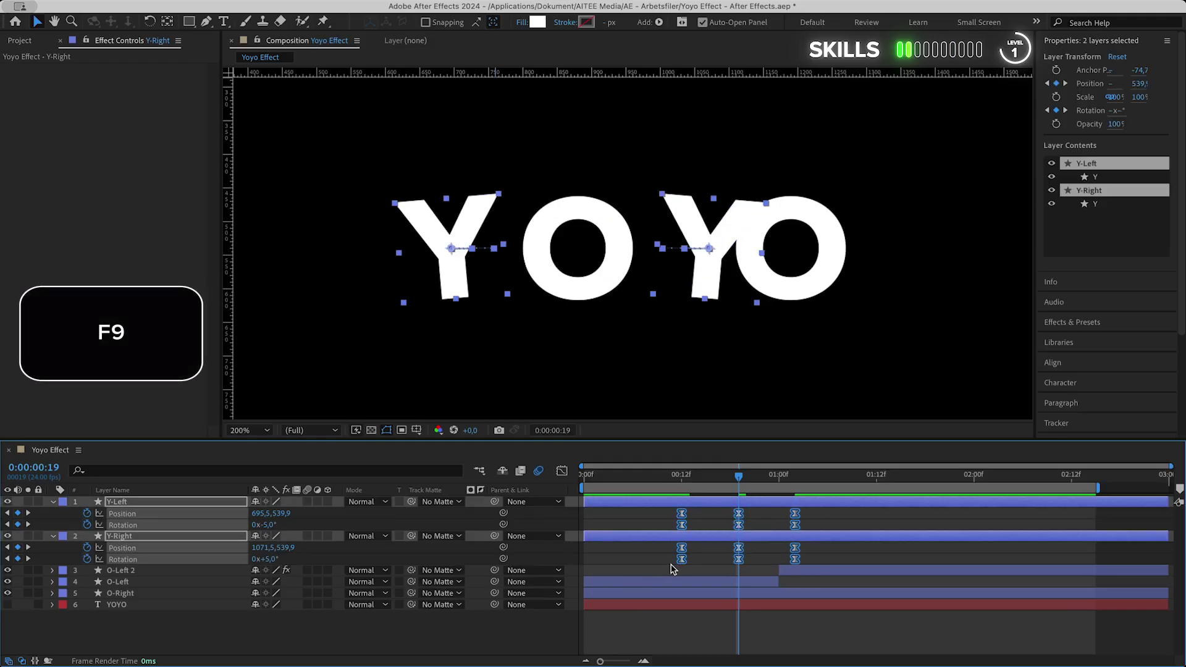
- Add a starting Position keyframe to O-Right at frame 16
left_click(764, 563)
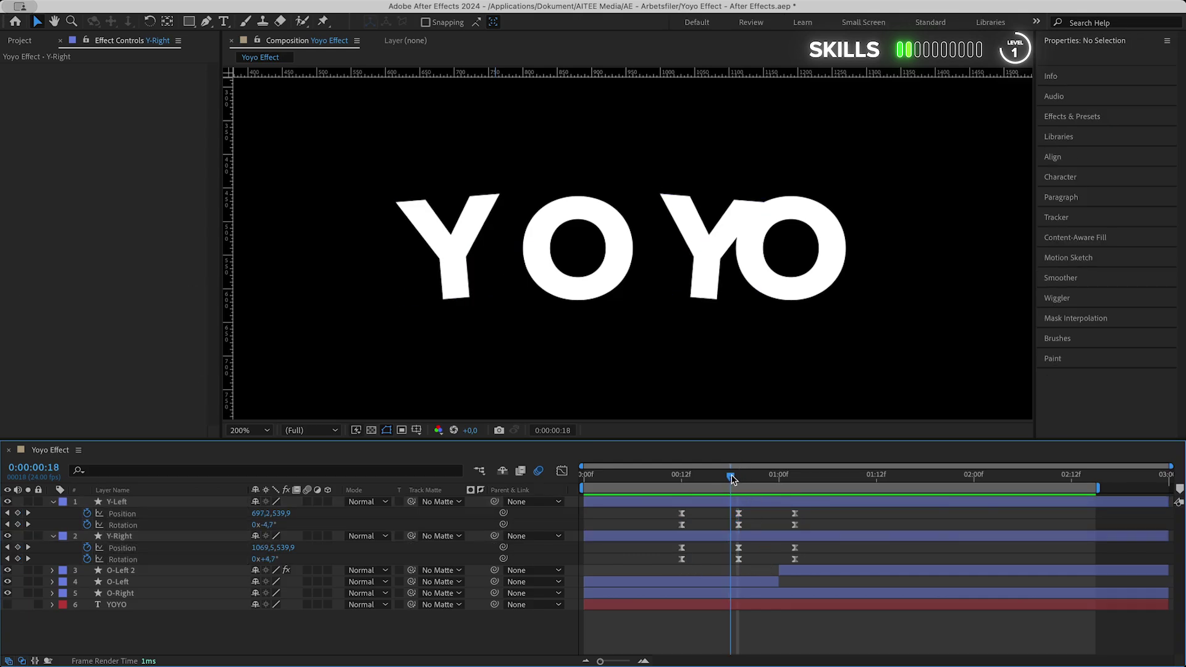
left_click_drag(739, 476, 718, 479)
left_click(164, 593)
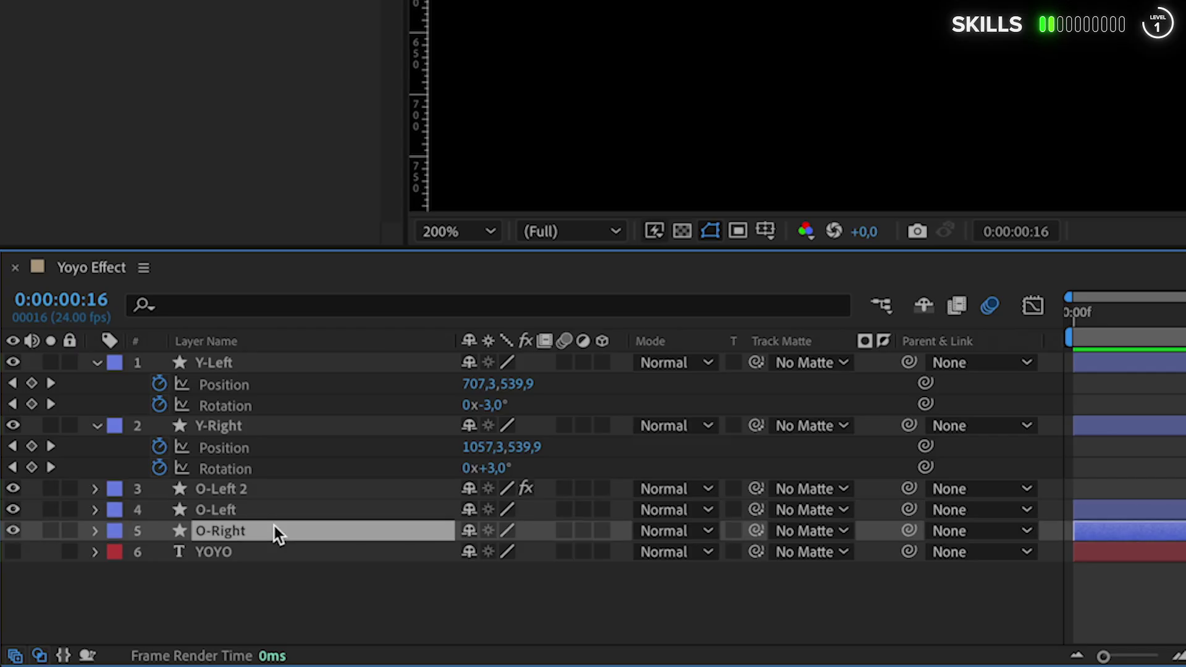
key("p")
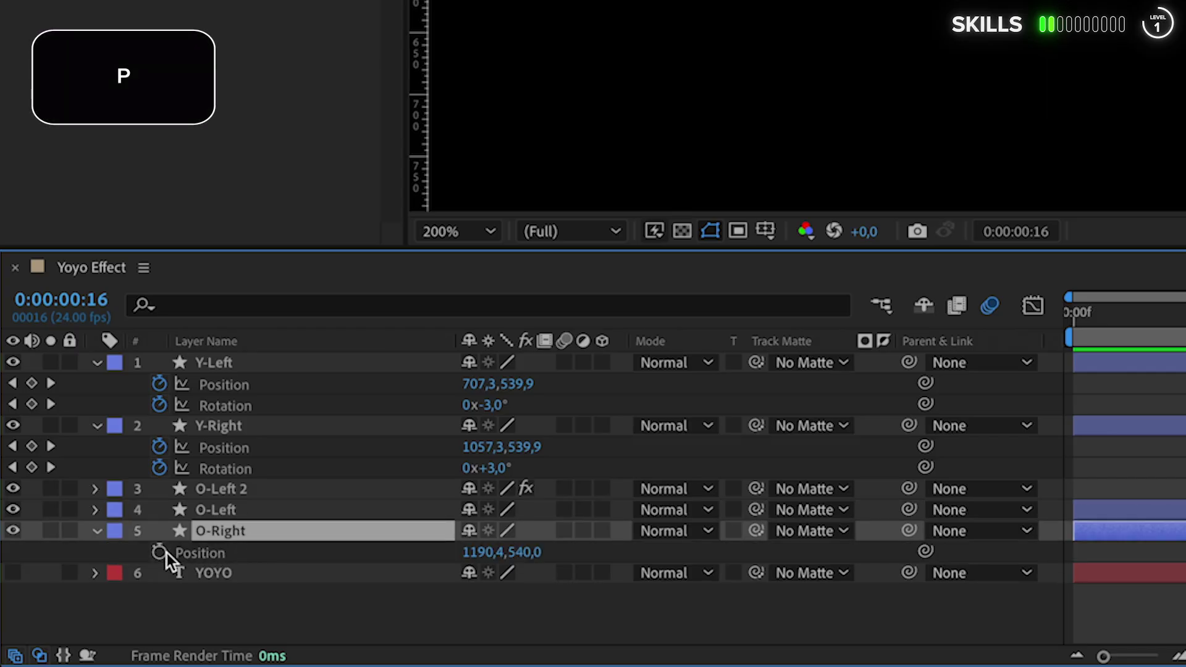
left_click(162, 551)
- Nudge the right O further right frame by frame through frame 21
key("ctrl+Right")
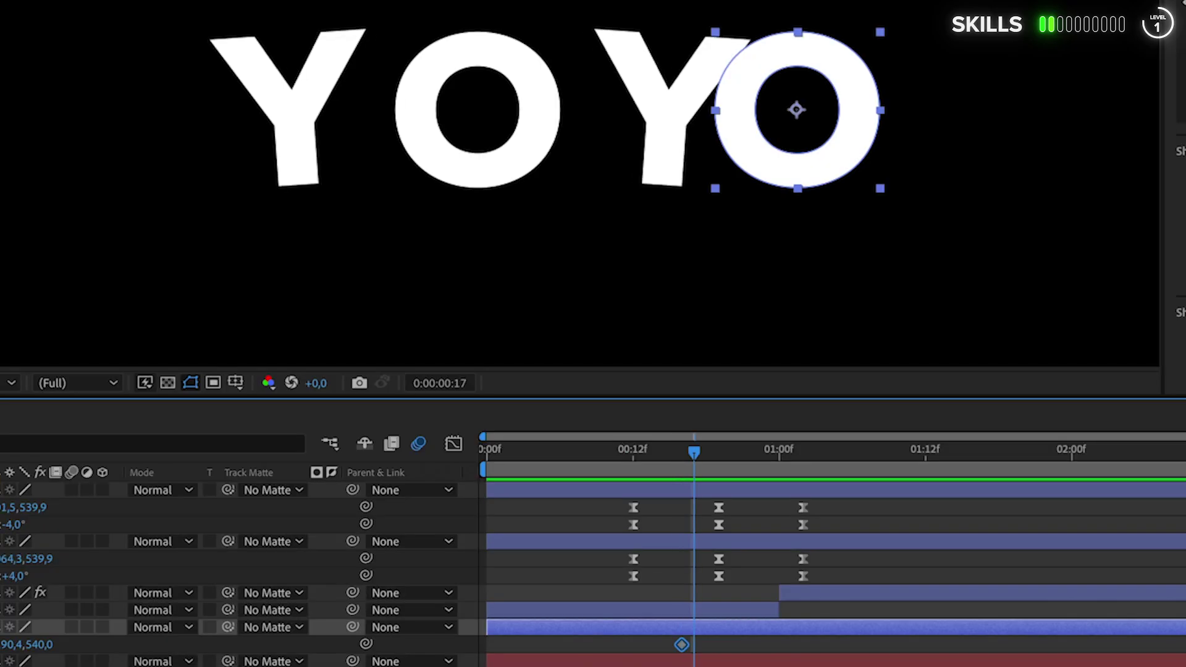
key("Right")
key("Right")
key("Right")
key("Right")
key("ctrl+Right")
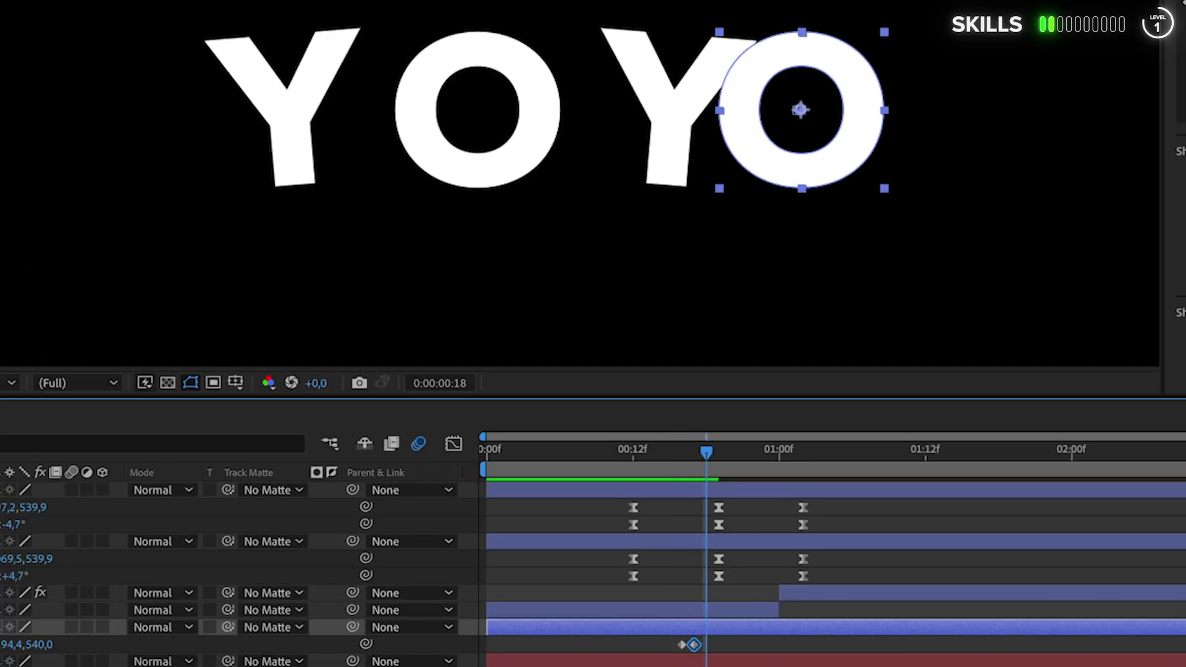
key("ctrl+Right")
key("Right")
key("Right")
key("Right")
key("Right")
key("Right")
key("Right")
key("Right")
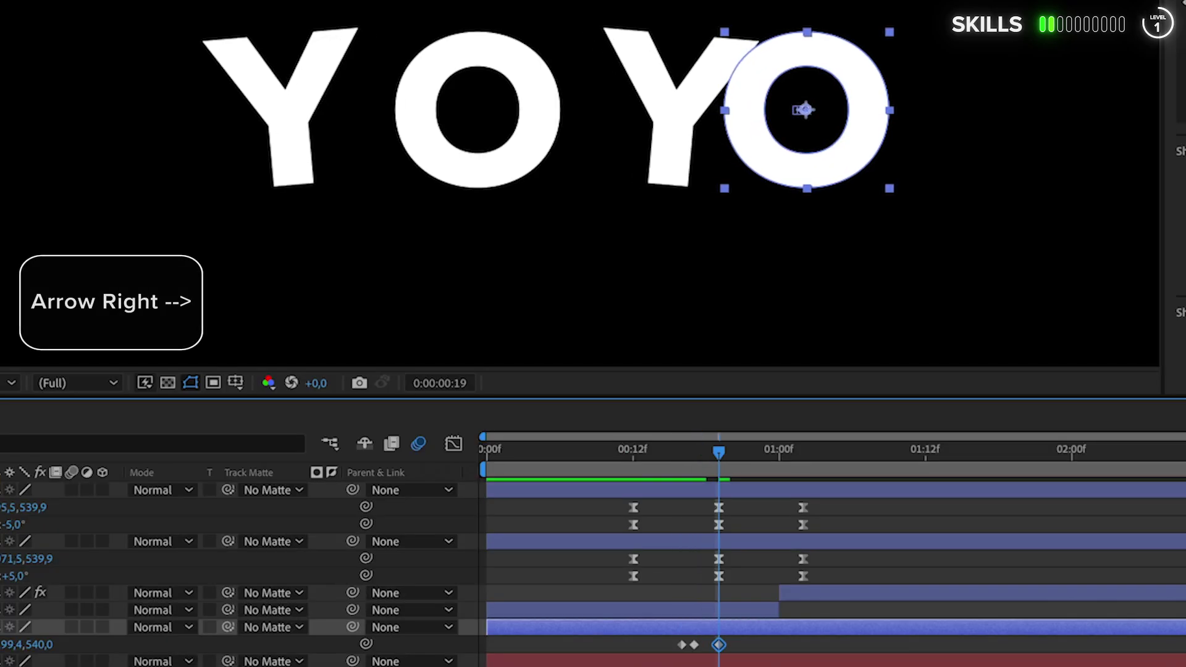
key("Right")
key("Right")
key("Right")
key("Right")
key("ctrl+Right")
key("ctrl+Right")
key("Right")
key("Right")
key("Right")
key("Right")
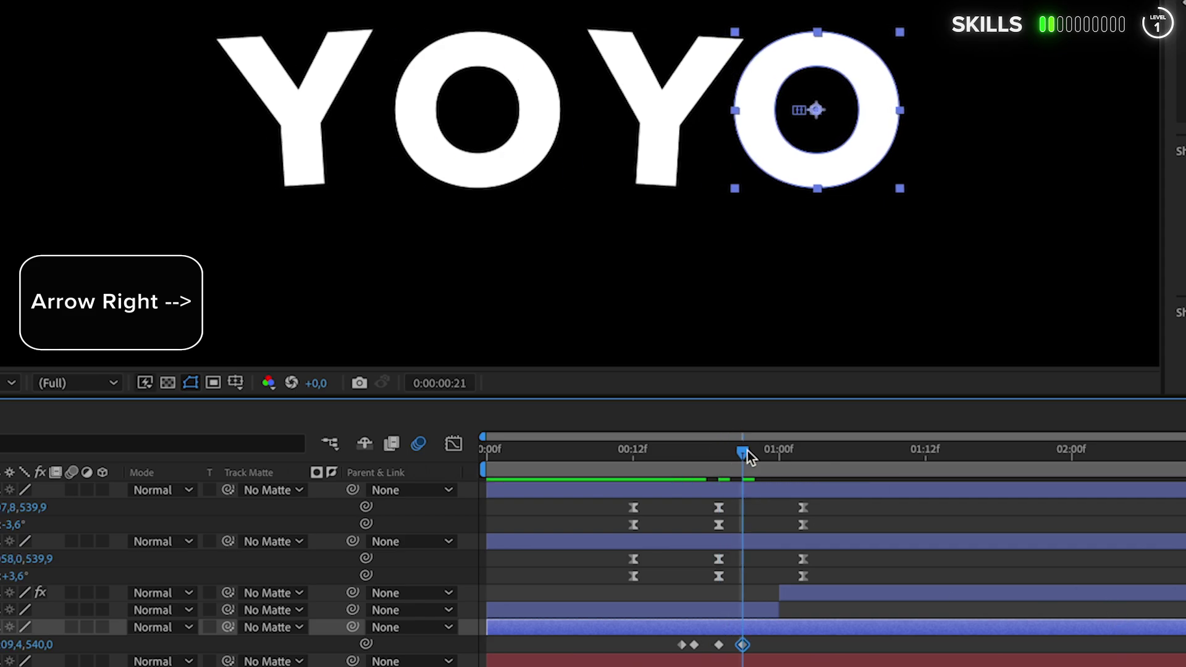
- Return O-Right home at 1:02 by copying its first keyframe, then easy-ease all its keys
left_click_drag(748, 450, 803, 452)
left_click(682, 645)
key("ctrl+c")
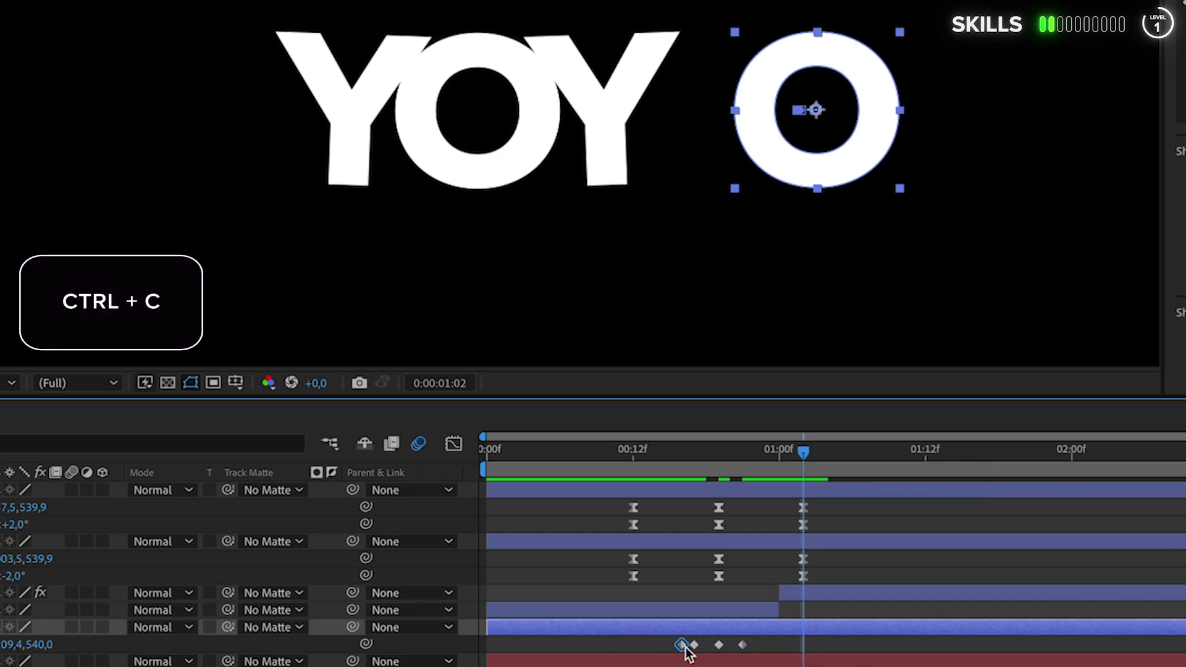
key("ctrl+v")
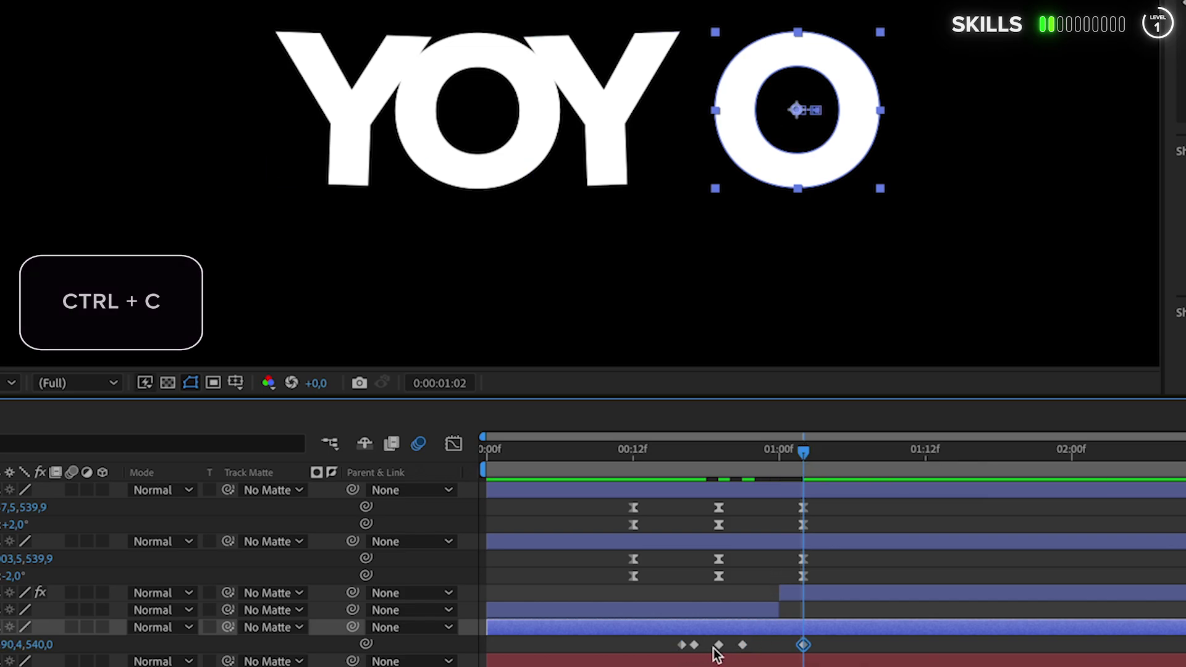
left_click_drag(842, 644, 663, 650)
key("F9")
- Copy the Ys' Position and Rotation keyframes, paste them, and shift the copies later
left_click(846, 516)
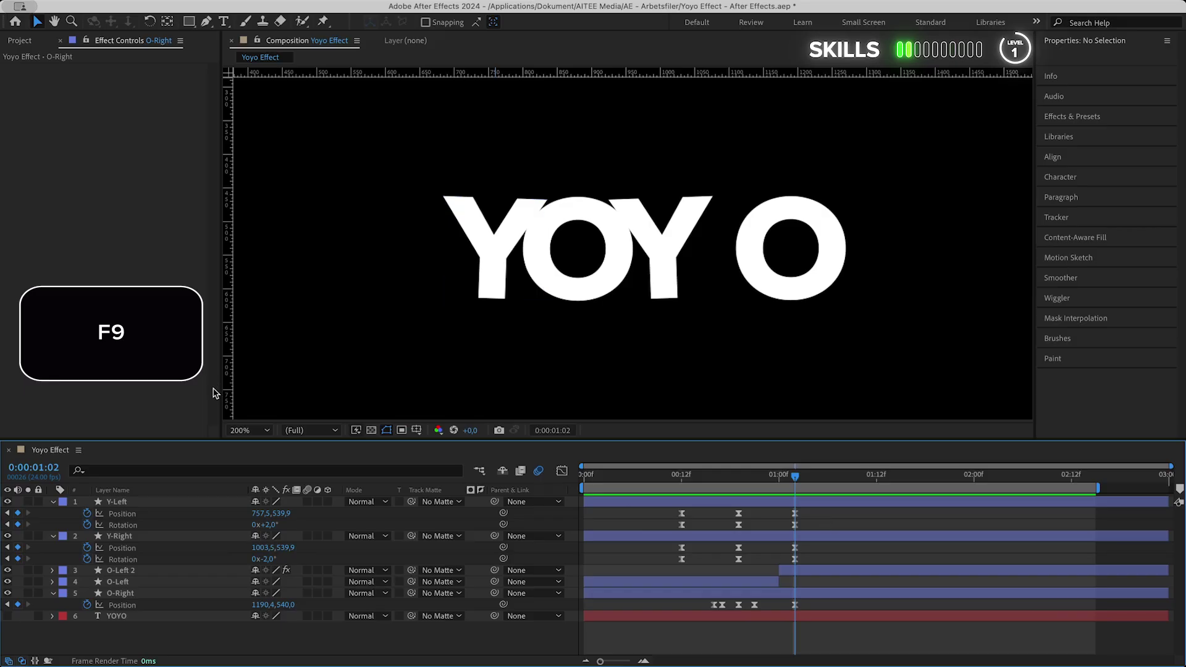
left_click_drag(801, 477, 901, 448)
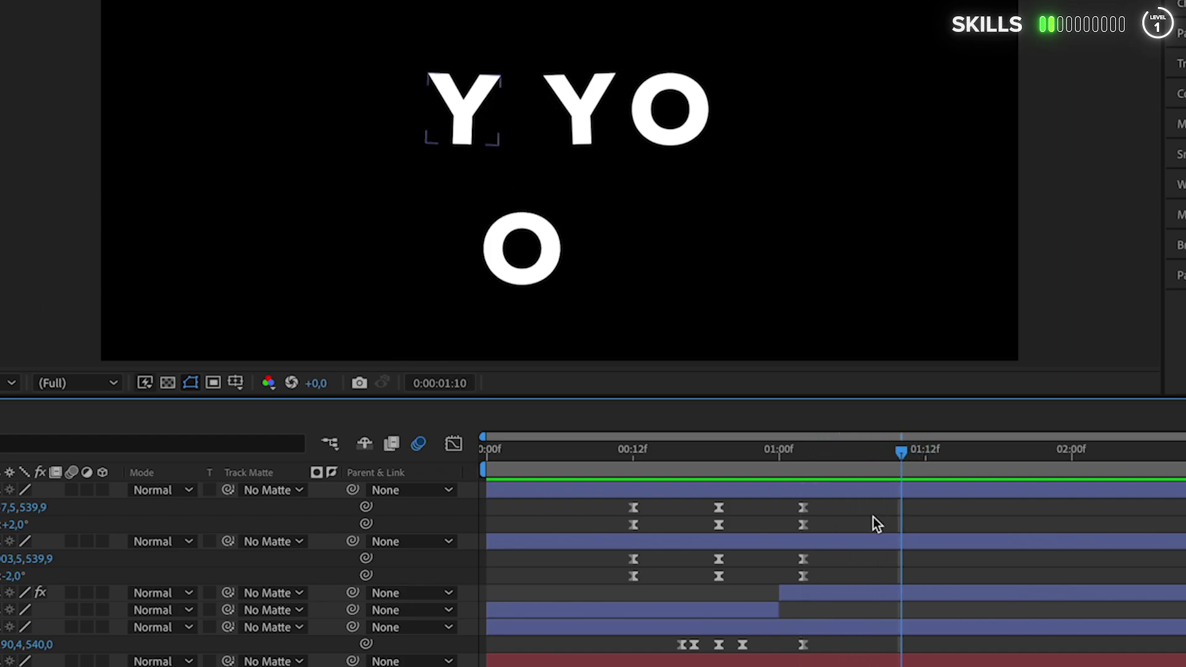
left_click_drag(865, 503, 698, 579)
key("ctrl+c")
key("ctrl+v")
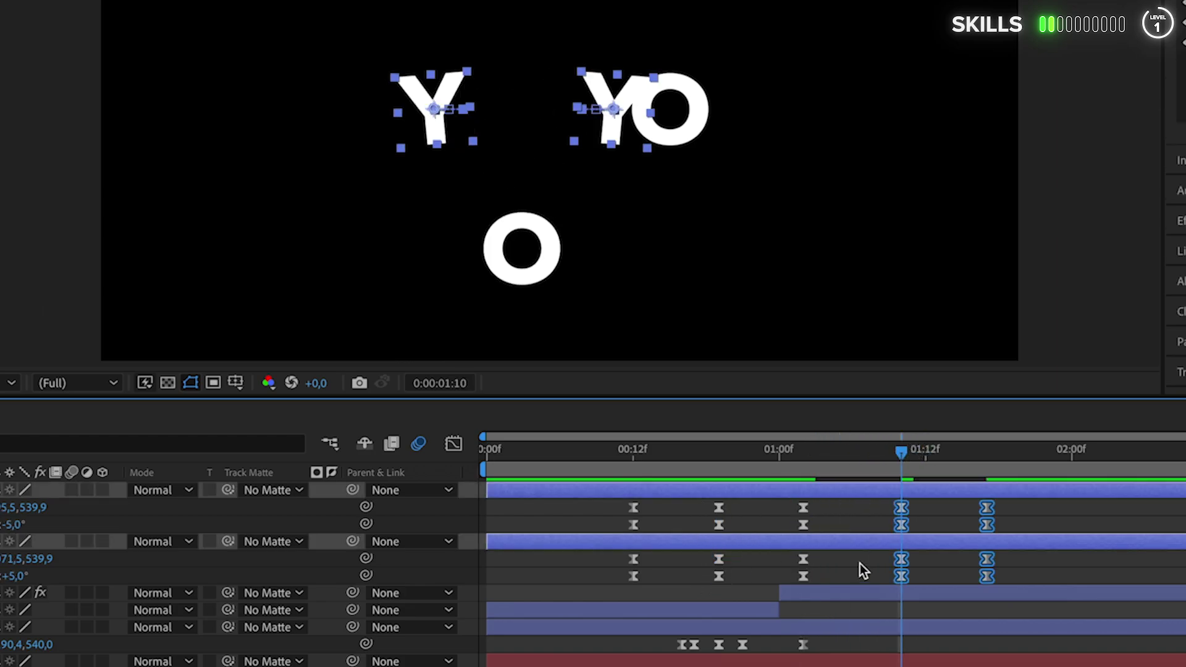
left_click_drag(902, 454, 1022, 450)
left_click_drag(989, 527, 1025, 526)
- Paste the Y keyframes again near the two-second mark and preview them meeting into YOYO
left_click(1059, 449)
left_click_drag(1057, 448, 1129, 458)
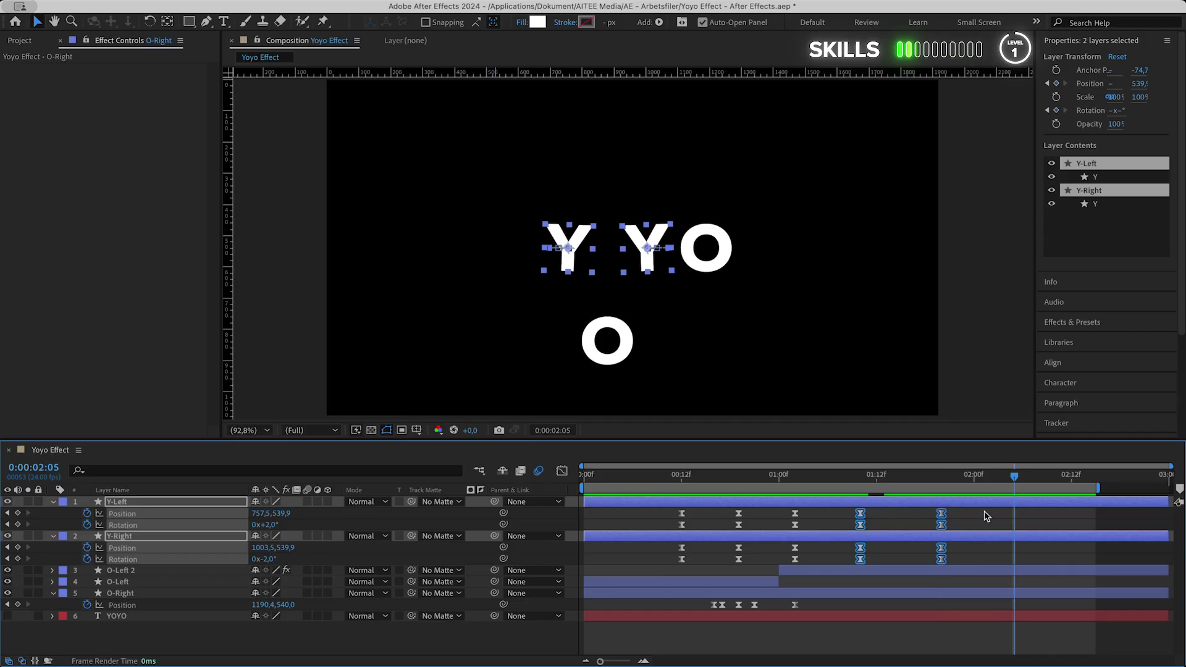
key("super+v")
left_click_drag(1015, 475, 837, 471)
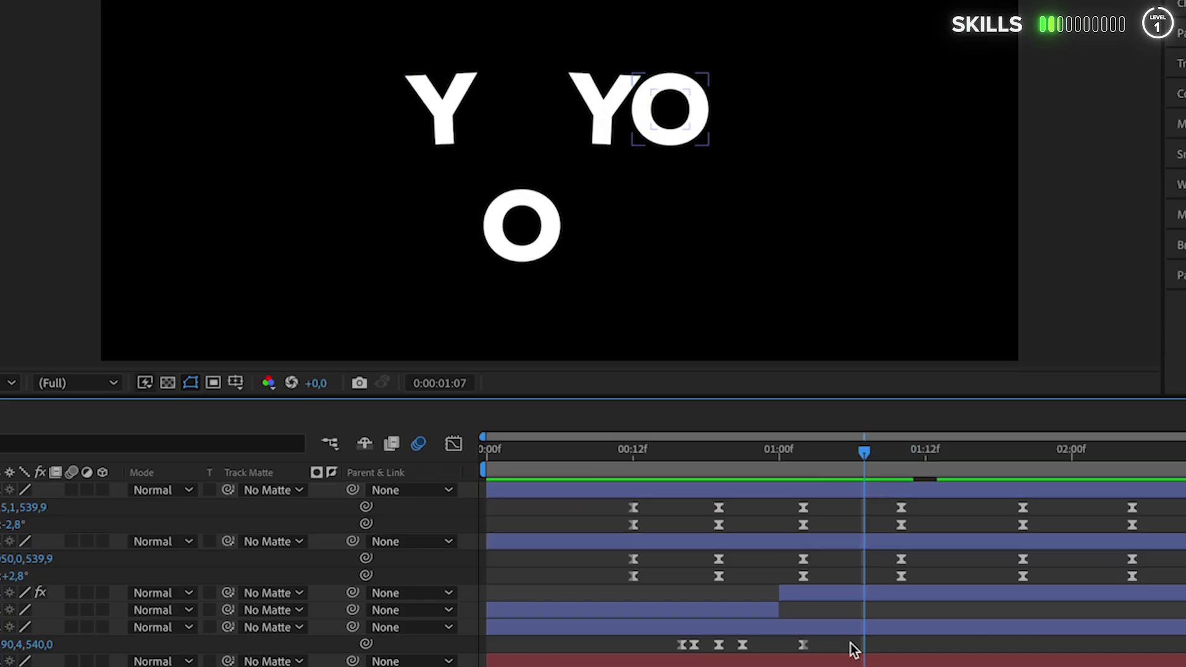
- Copy O-Right's five Position keyframes, paste them at the playhead, and shift them one frame later
left_click_drag(826, 606, 704, 608)
key("ctrl+c")
key("ctrl+v")
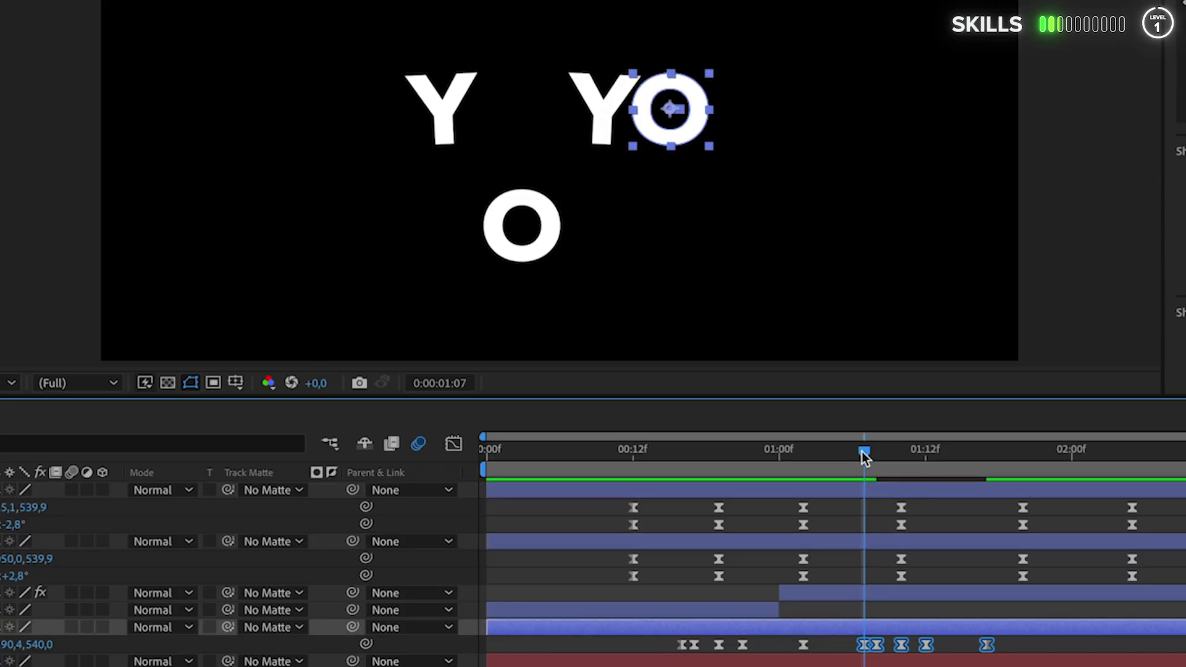
left_click_drag(862, 451, 873, 450)
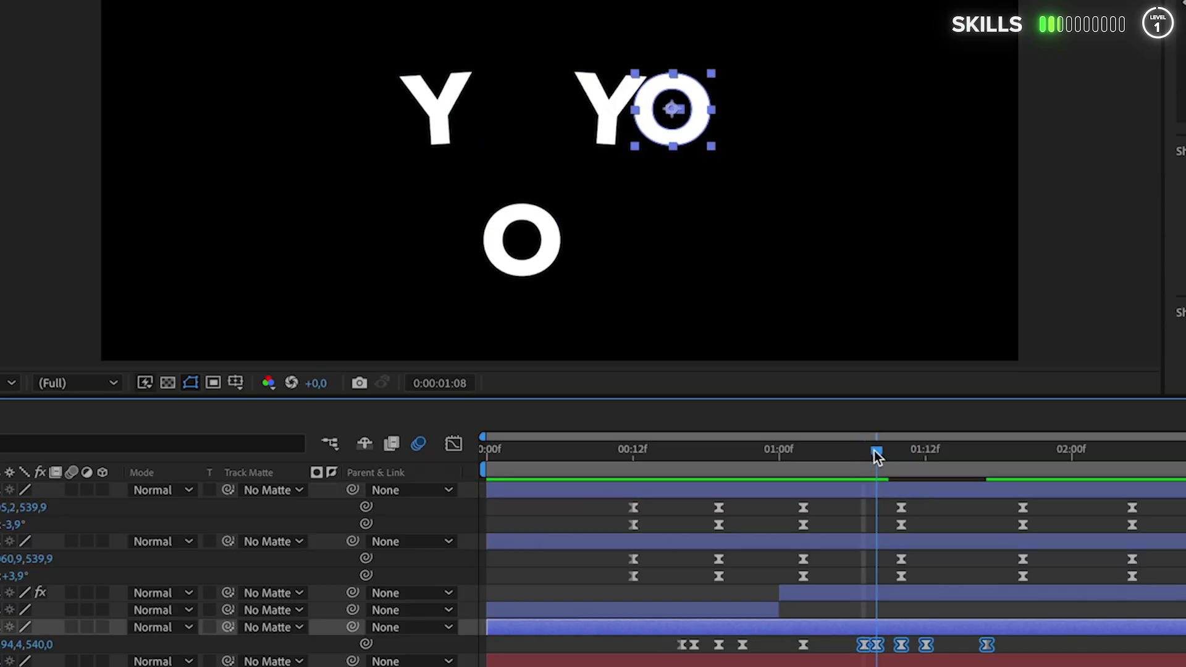
left_click_drag(869, 654, 881, 653)
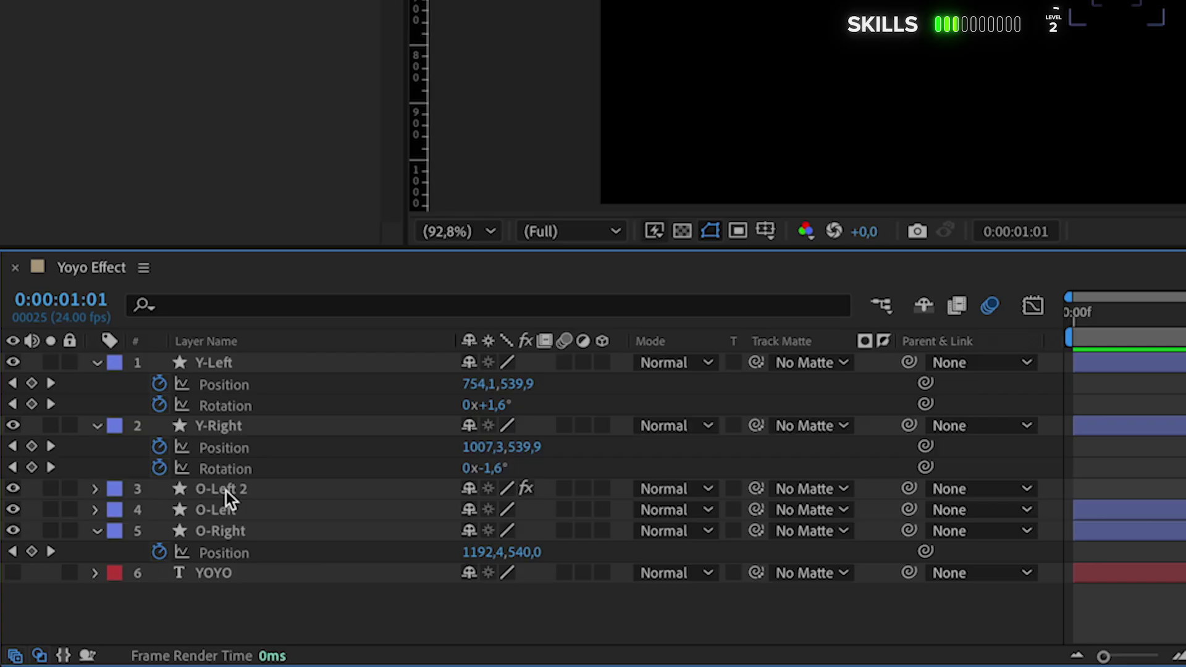
- Key O-Left 2's Scale at 100%, then 95, 105% on the next frame with scale unlinked
left_click(122, 571)
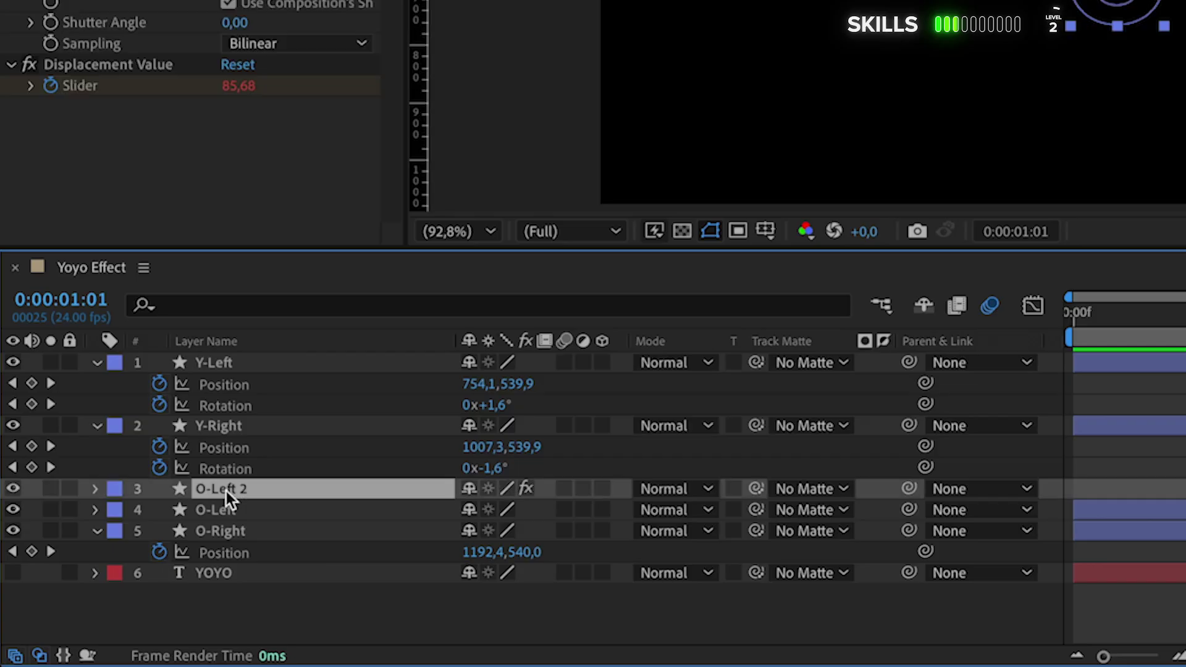
key("s")
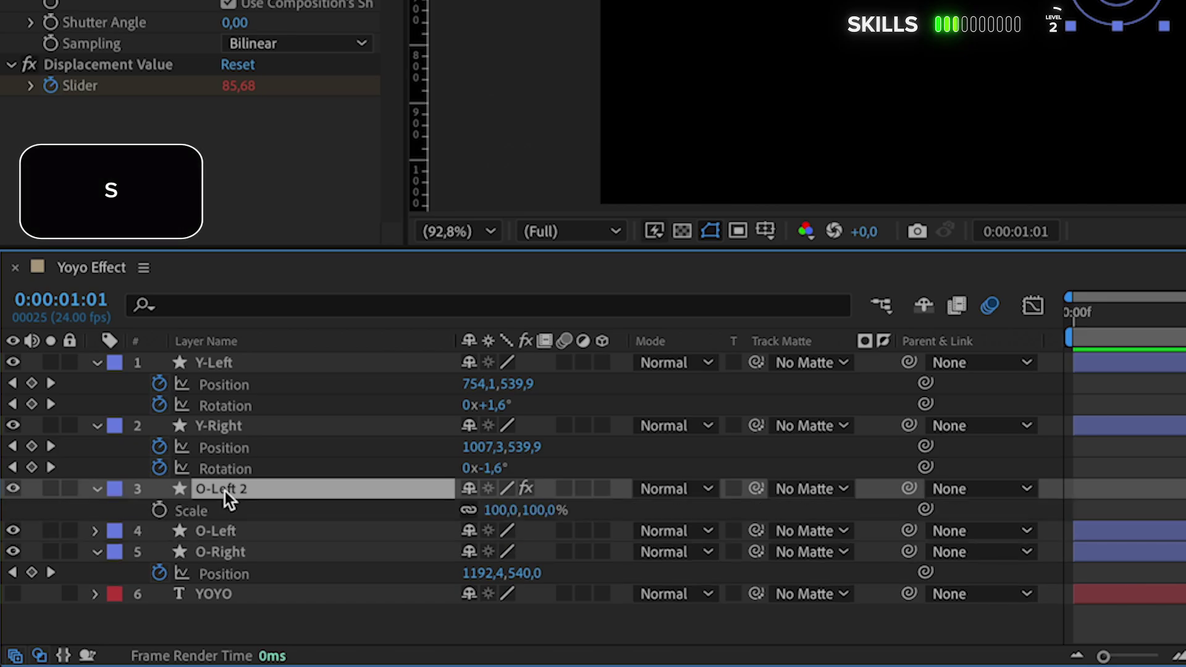
left_click(155, 515)
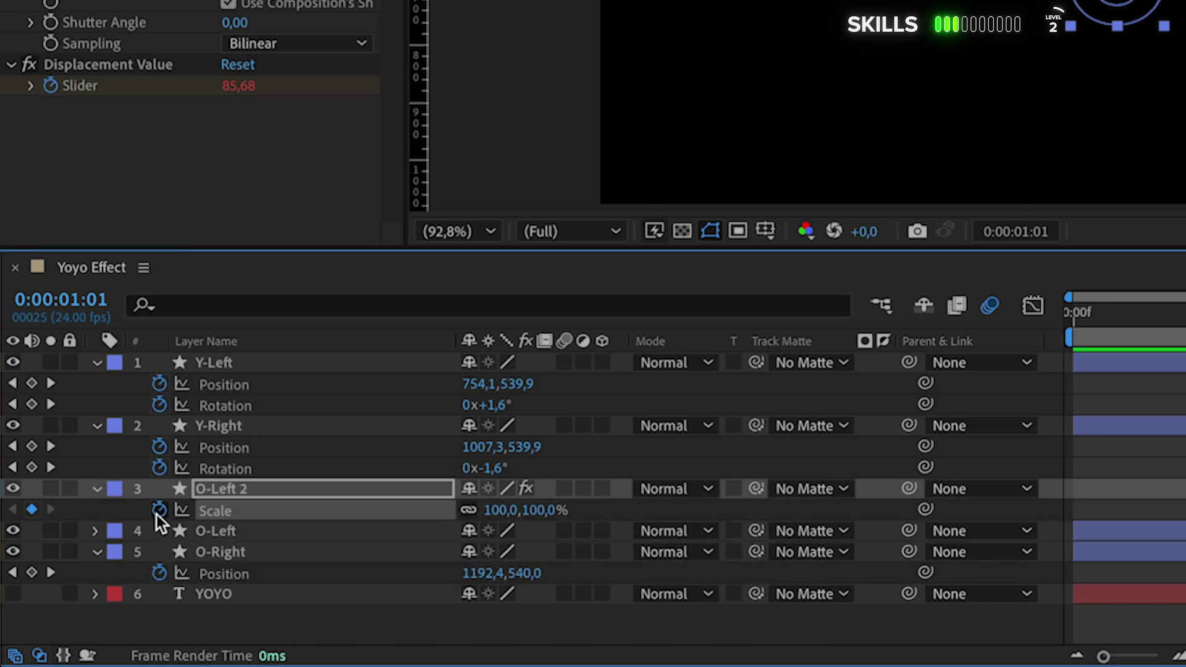
key("ctrl+Right")
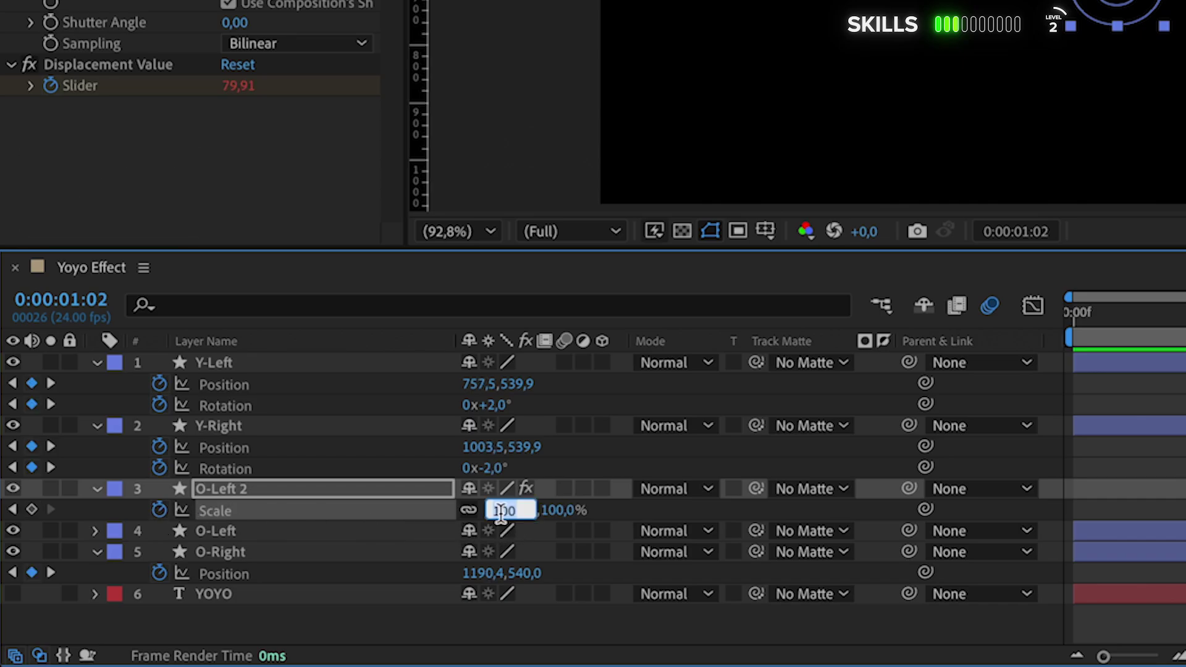
type("95")
key("Return")
left_click(522, 510)
left_click(469, 512)
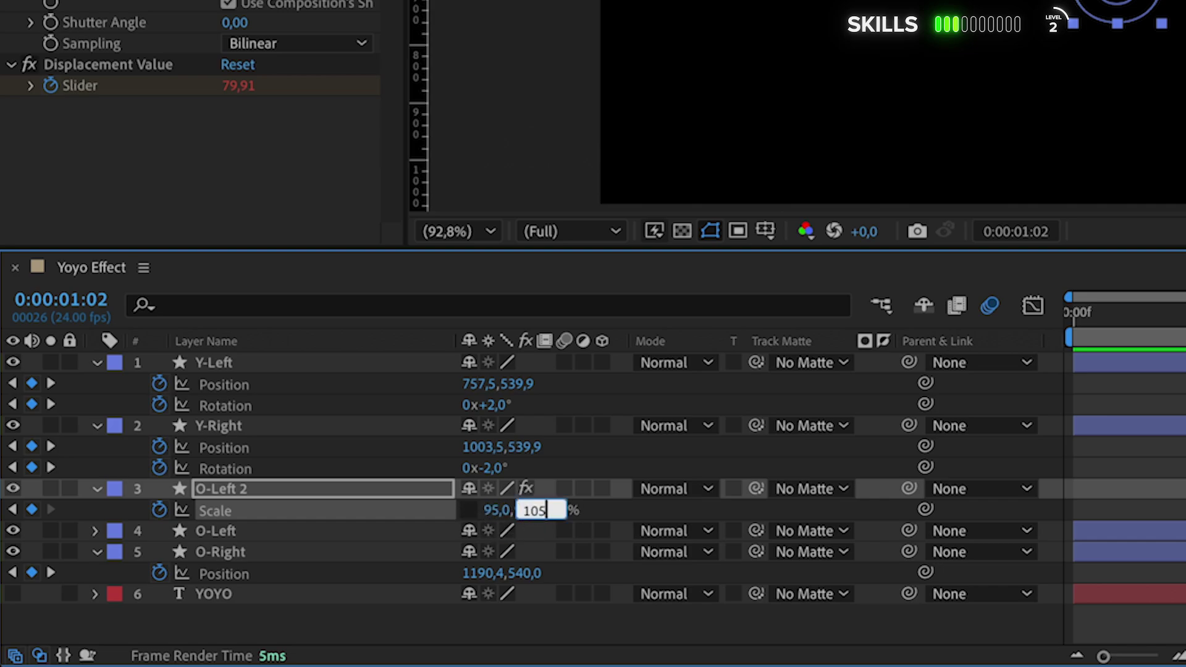
key("Return")
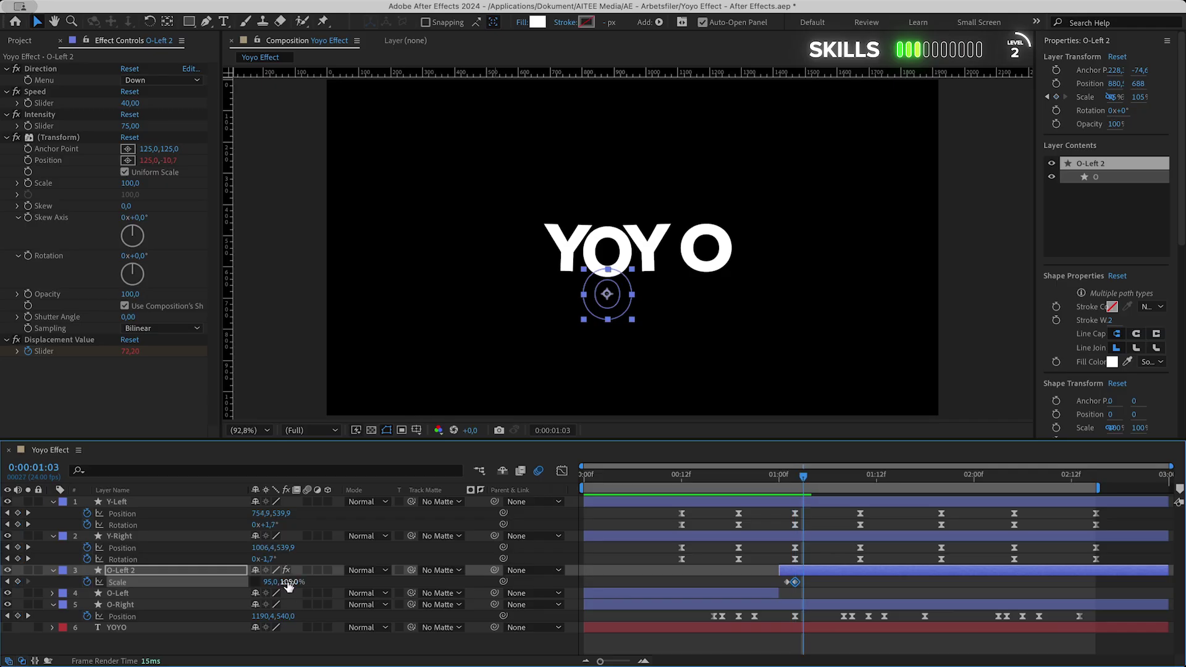
- Set O-Left 2's Scale to 90, 110% on the following frame
left_click(271, 582)
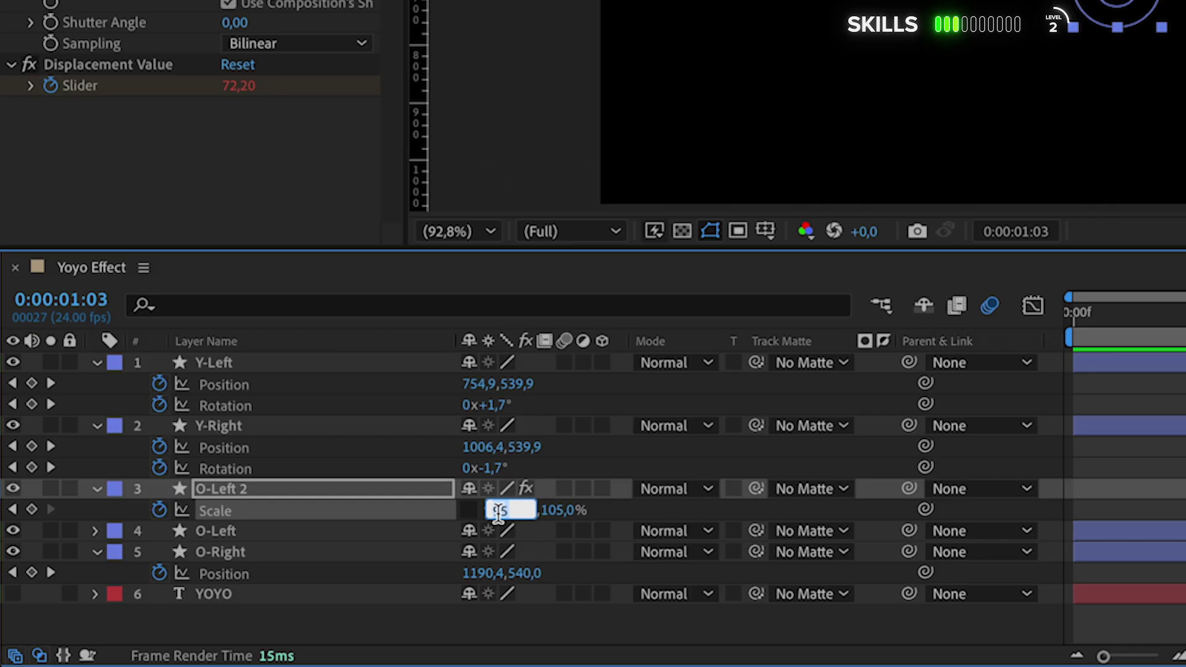
type("90")
key("Return")
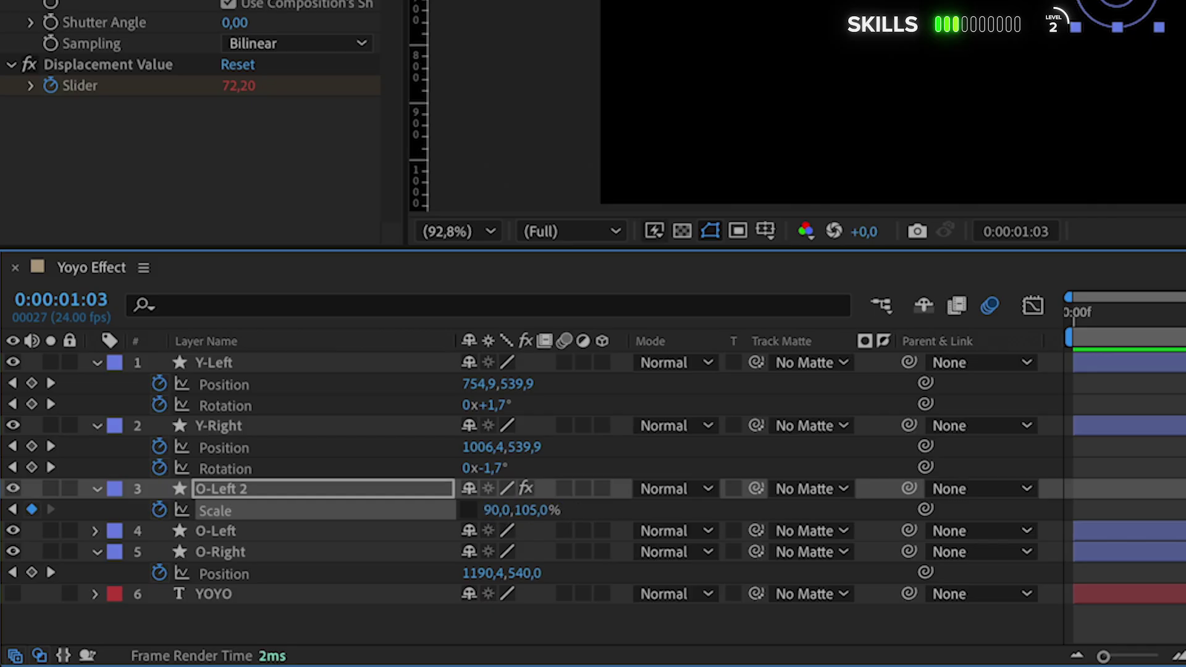
left_click(541, 509)
key("Return")
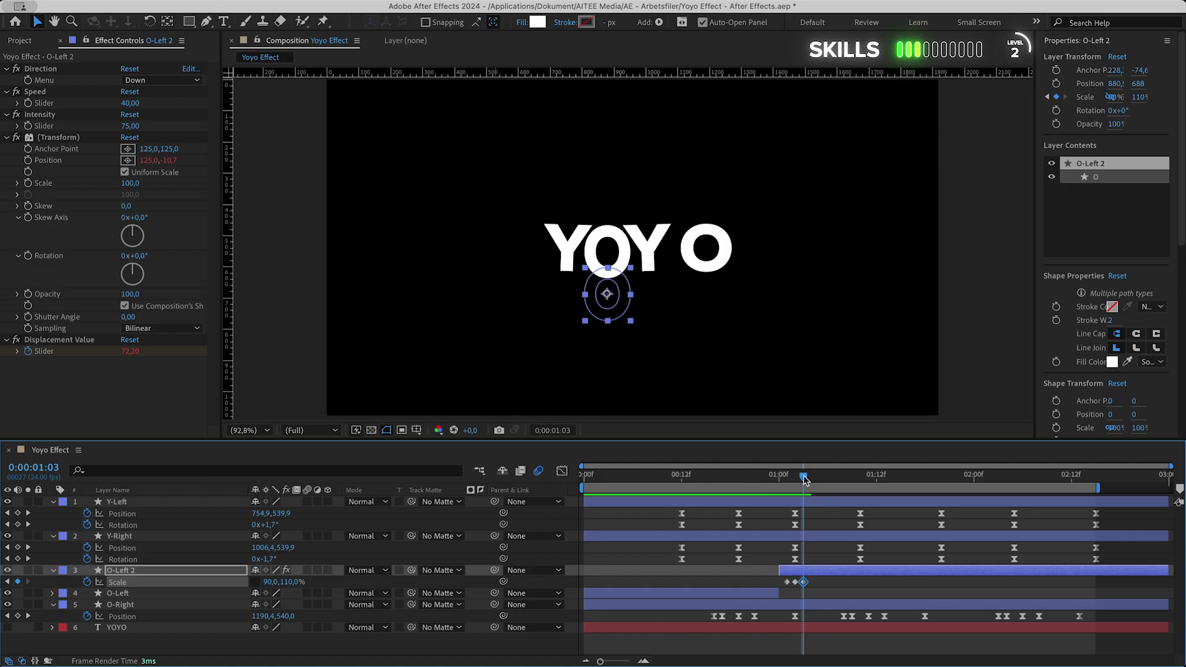
- Move the last scale keyframe later and add a 105, 95% Scale key at 1:10
left_click_drag(804, 479, 855, 479)
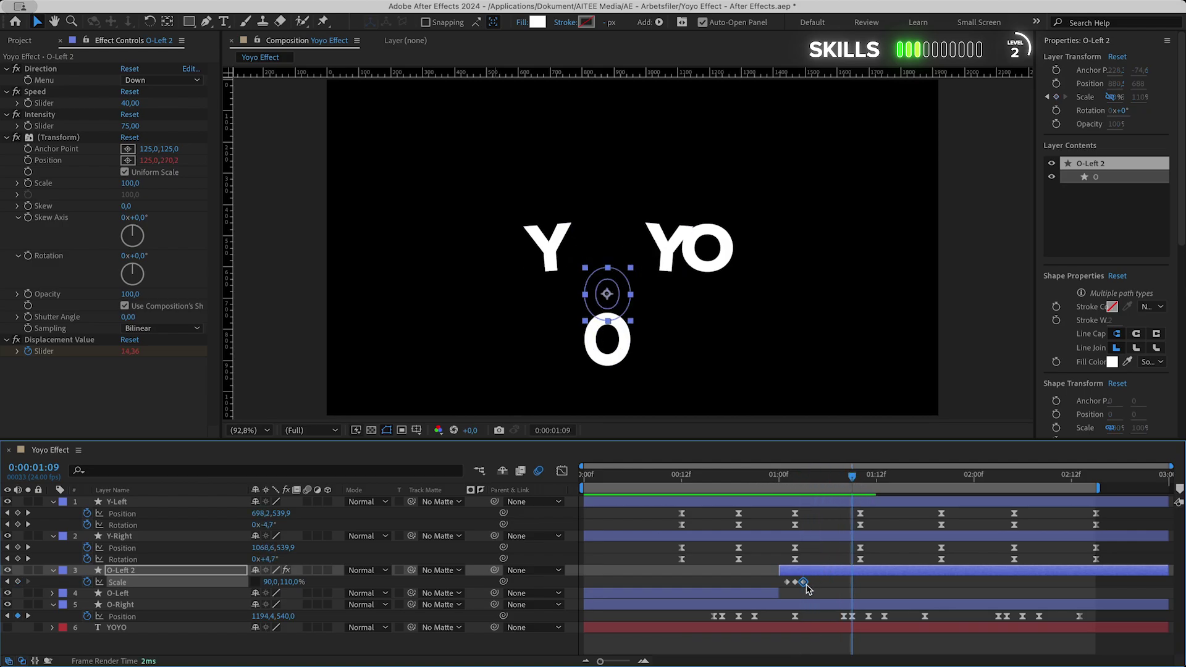
left_click_drag(829, 583, 851, 581)
left_click_drag(853, 476, 857, 476)
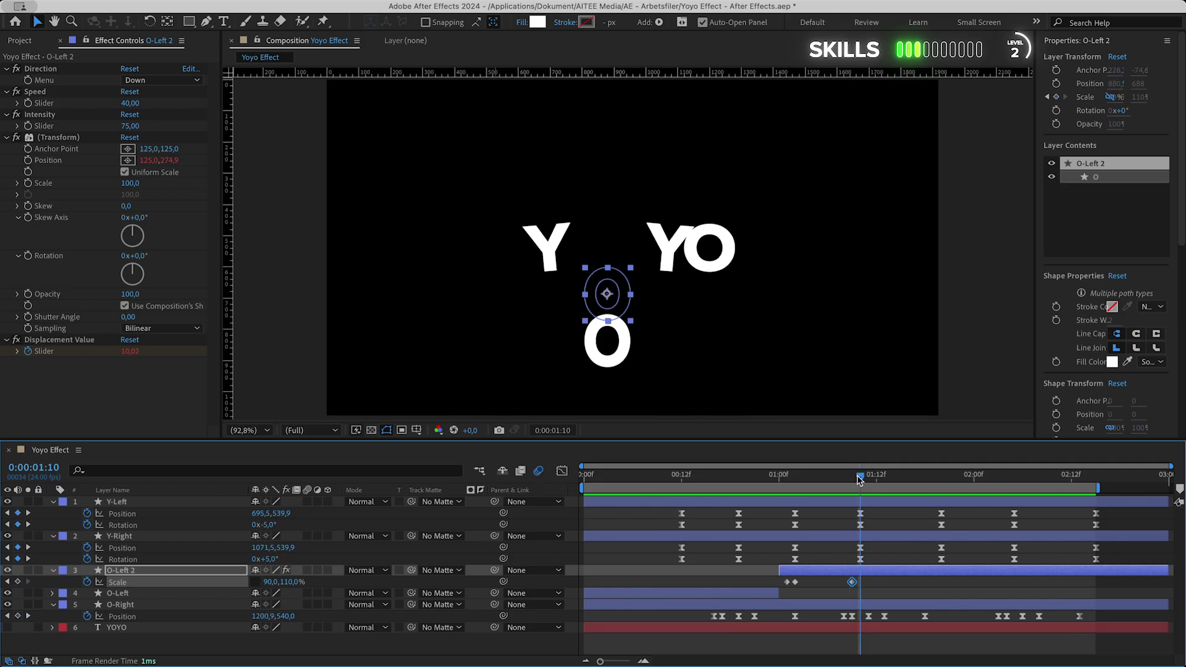
left_click(269, 583)
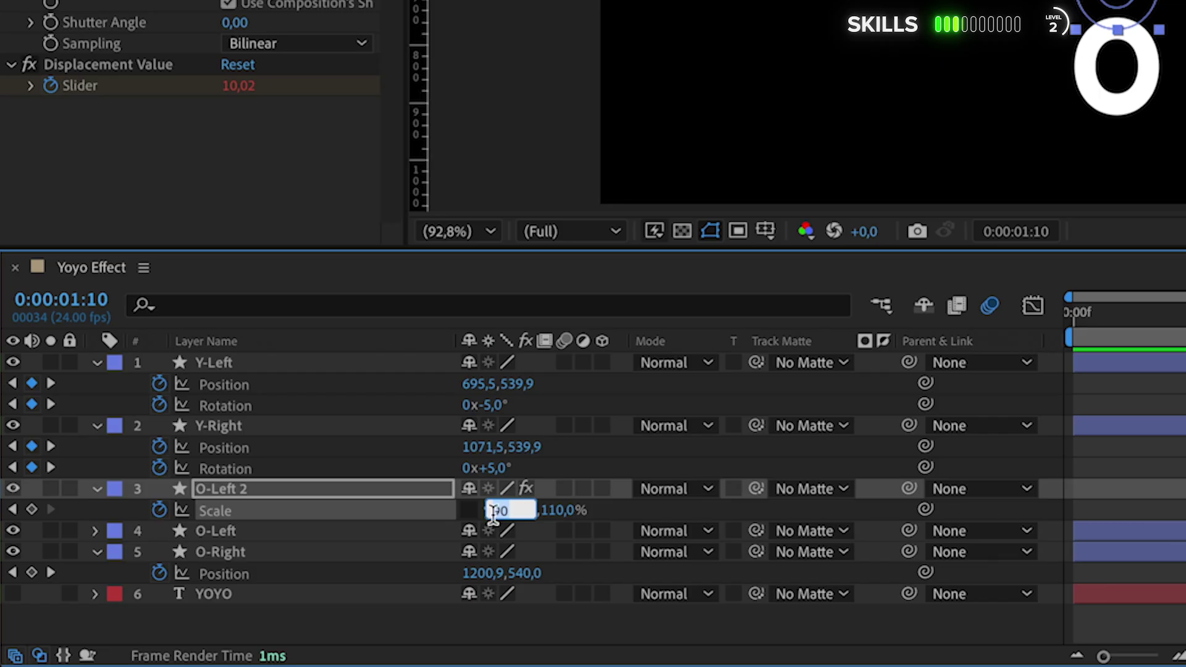
type("105")
key("Return")
left_click(540, 511)
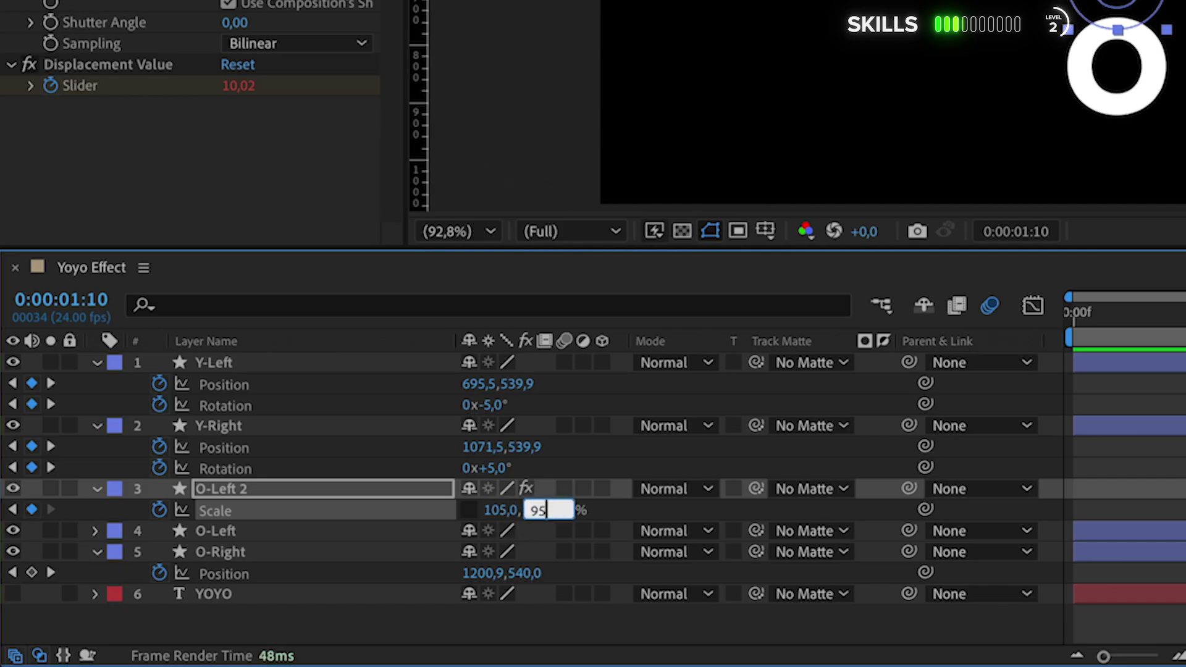
type("95")
key("Return")
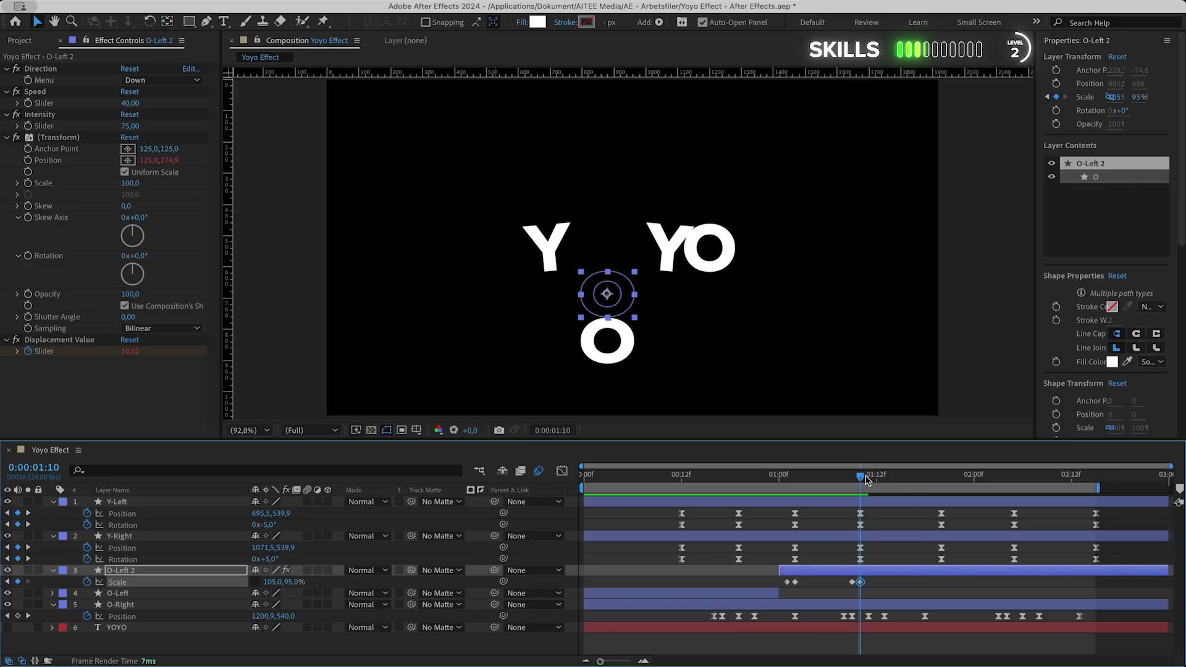
- Add a 110, 90% Scale key one frame later
left_click_drag(863, 480, 869, 480)
left_click(270, 581)
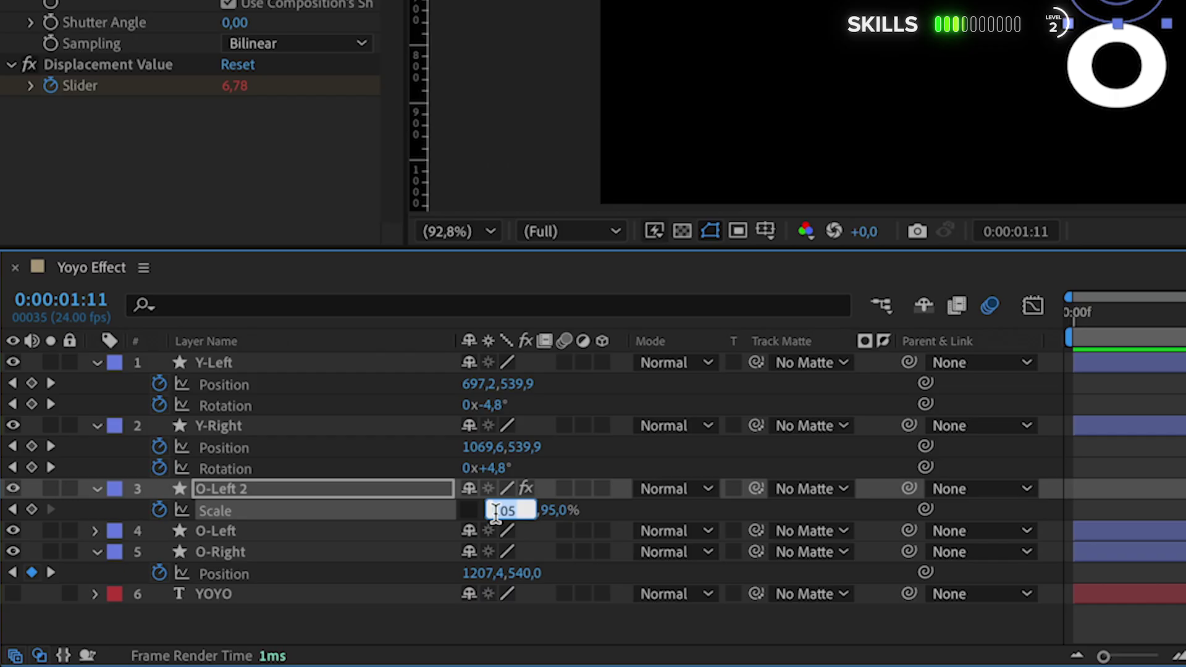
type("110")
key("Return")
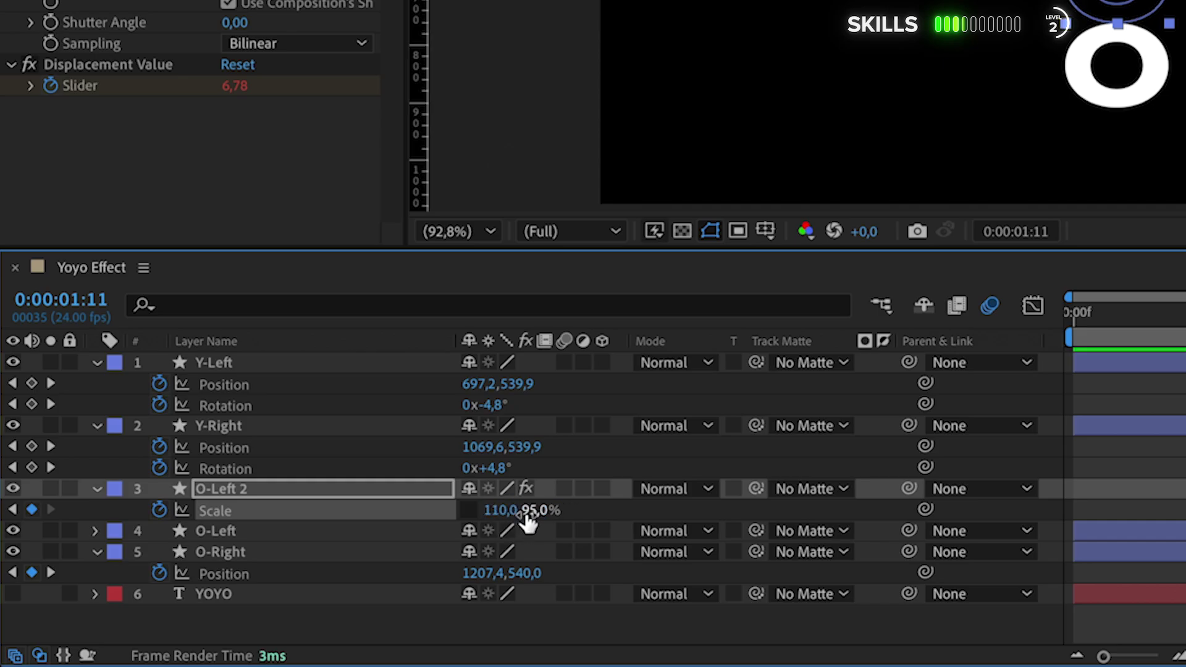
left_click(528, 512)
type("9")
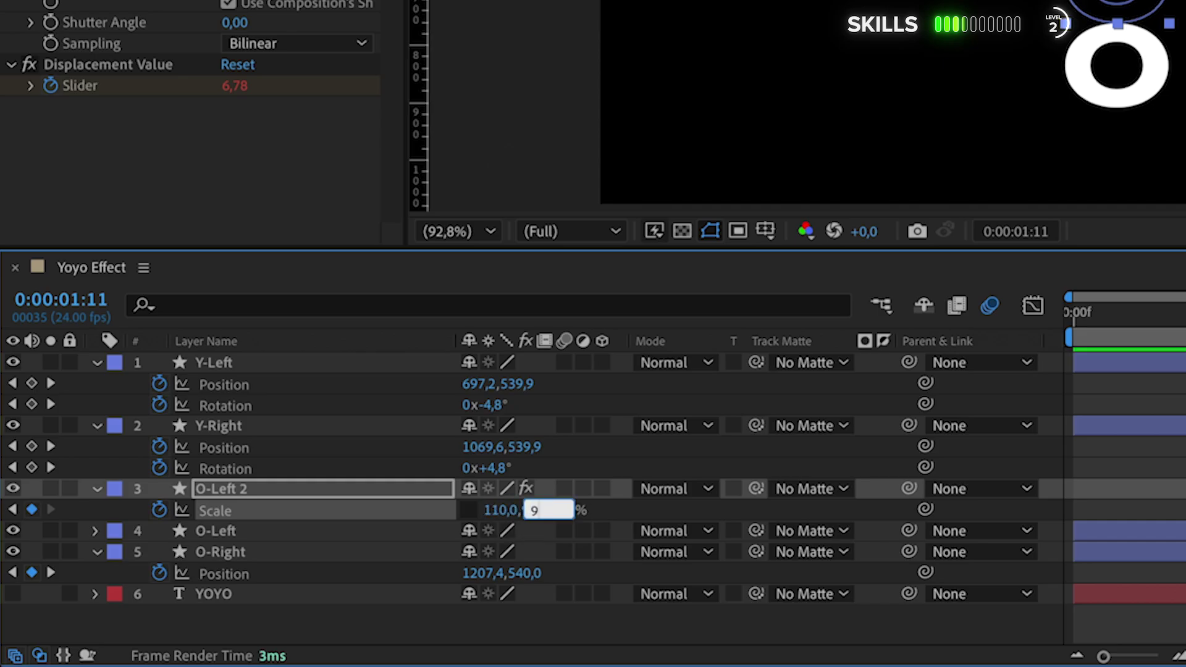
key("Return")
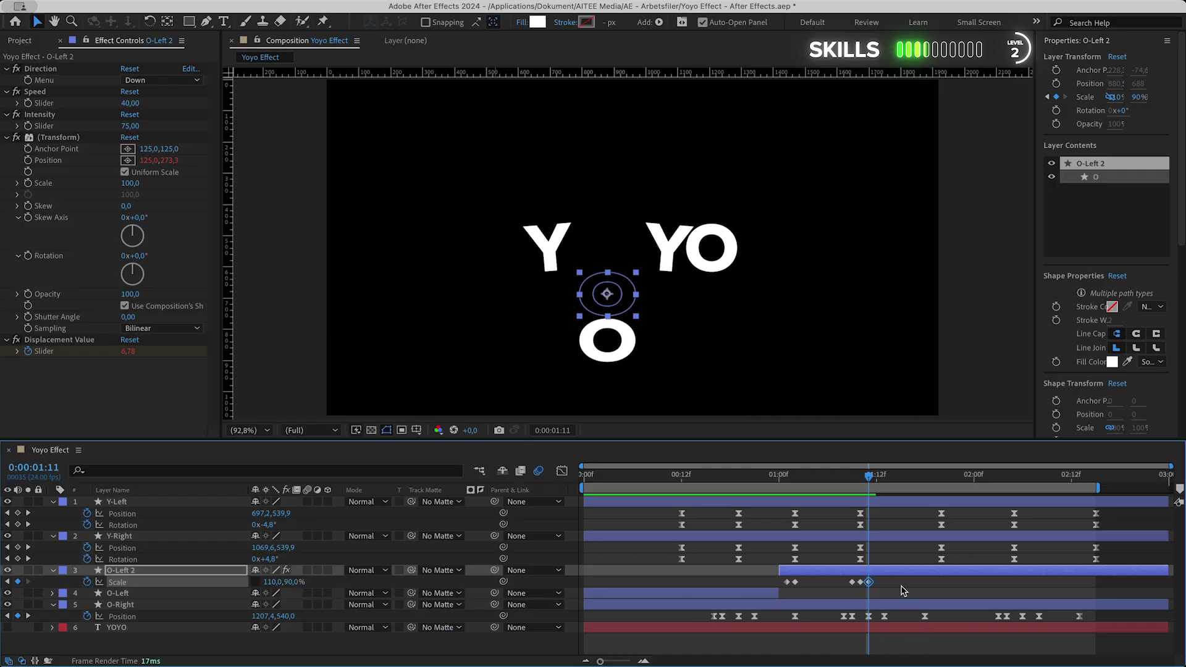
- Paste the five scale keyframes at the bounces at 01:19 and 02:14
left_click_drag(903, 591, 778, 576)
left_click(877, 476)
left_click_drag(877, 476, 937, 471)
key("ctrl+v")
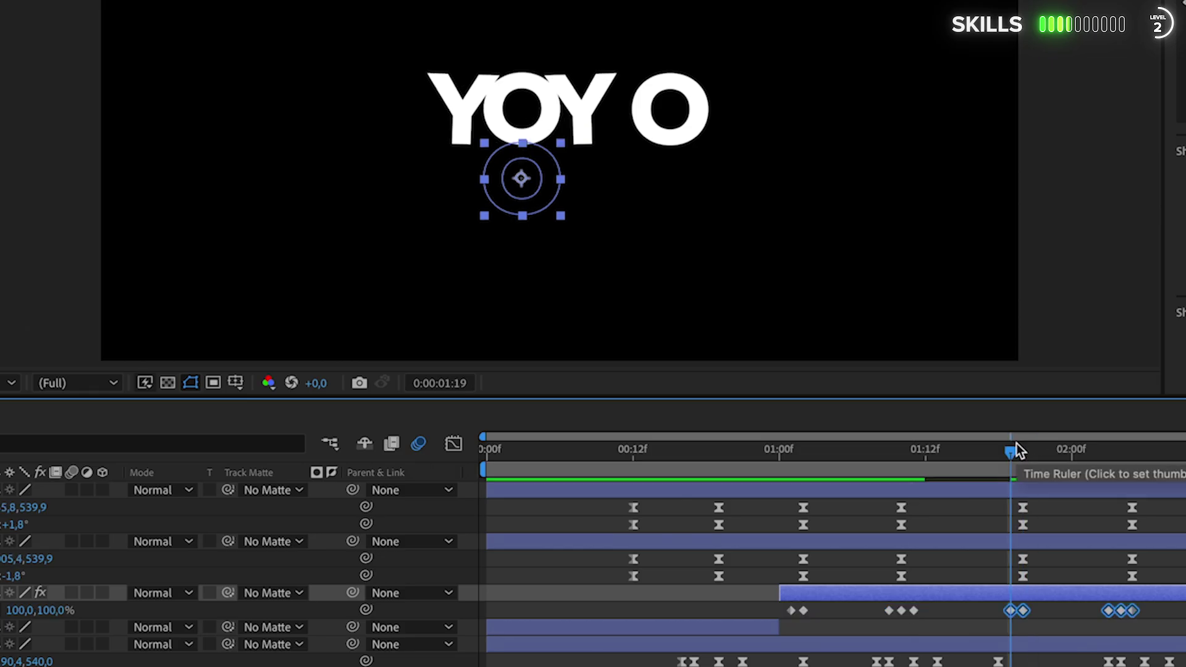
left_click_drag(1016, 444, 1143, 462)
left_click_drag(1022, 484, 1097, 480)
key("ctrl+v")
- Delete the extra scale keys near the end, save, and ease all O-Left 2 scale keyframes
left_click_drag(1142, 592, 1182, 579)
key("Delete")
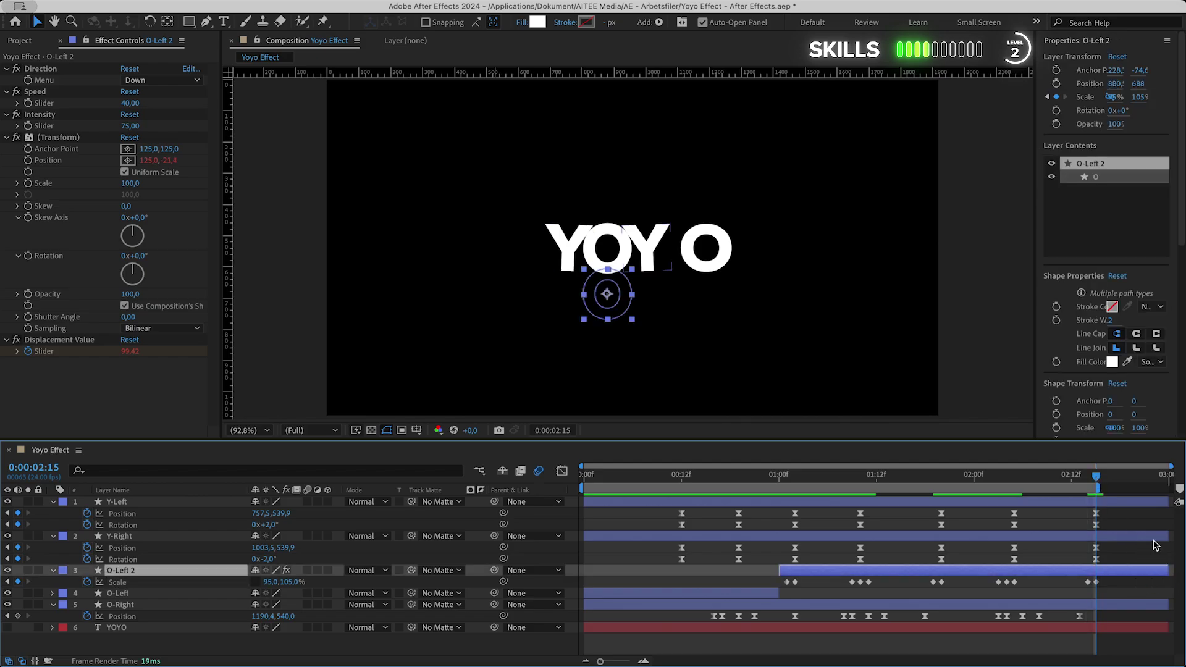
key("ctrl+s")
left_click_drag(1111, 596, 775, 574)
key("F9")
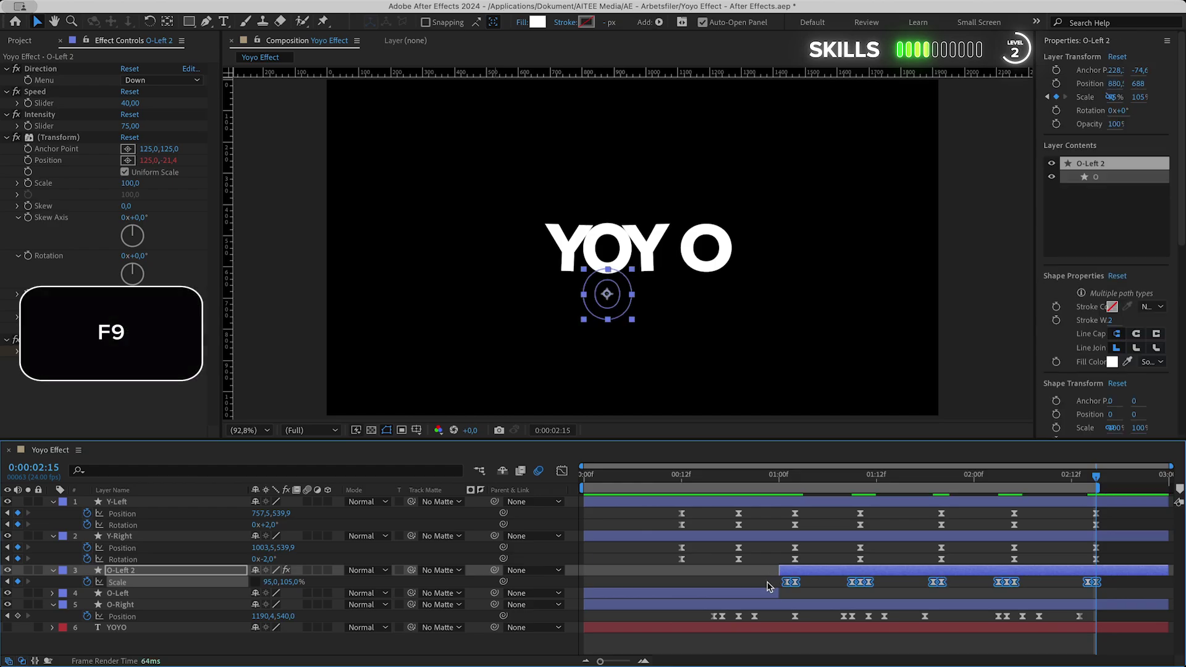
left_click(766, 586)
left_click_drag(1096, 476, 584, 478)
- In the Ys' speed graph, drag influence handles at 00:18, 01:01 and 01:10 into sharp speed spikes
left_click_drag(664, 517, 1154, 563)
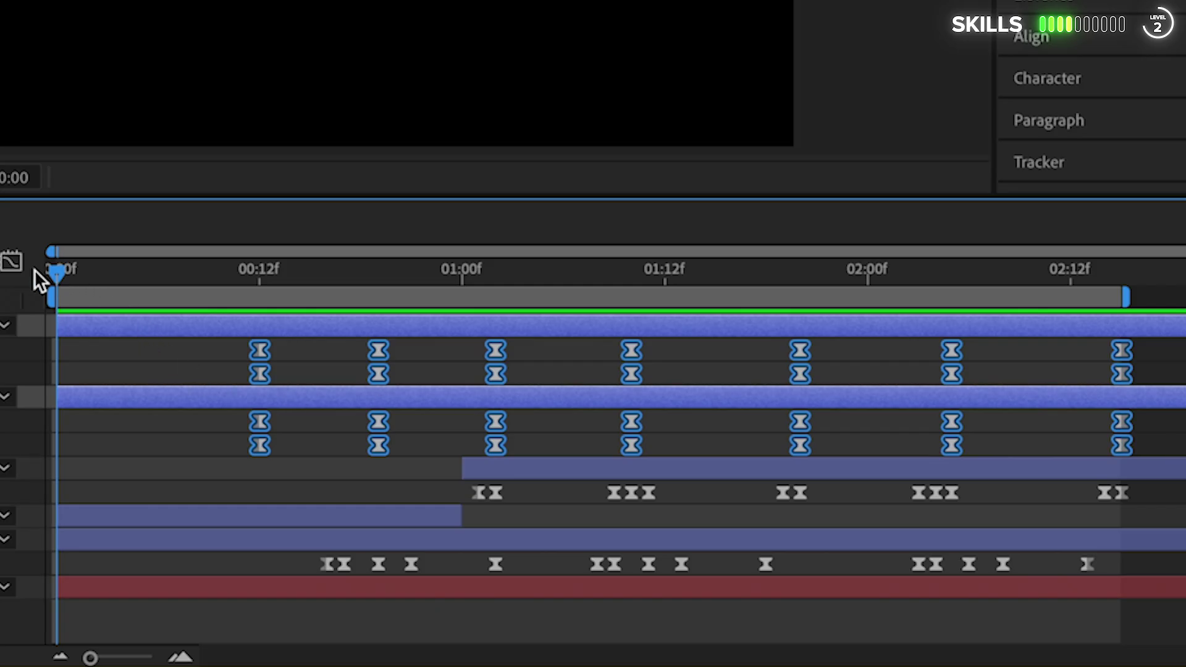
left_click(11, 262)
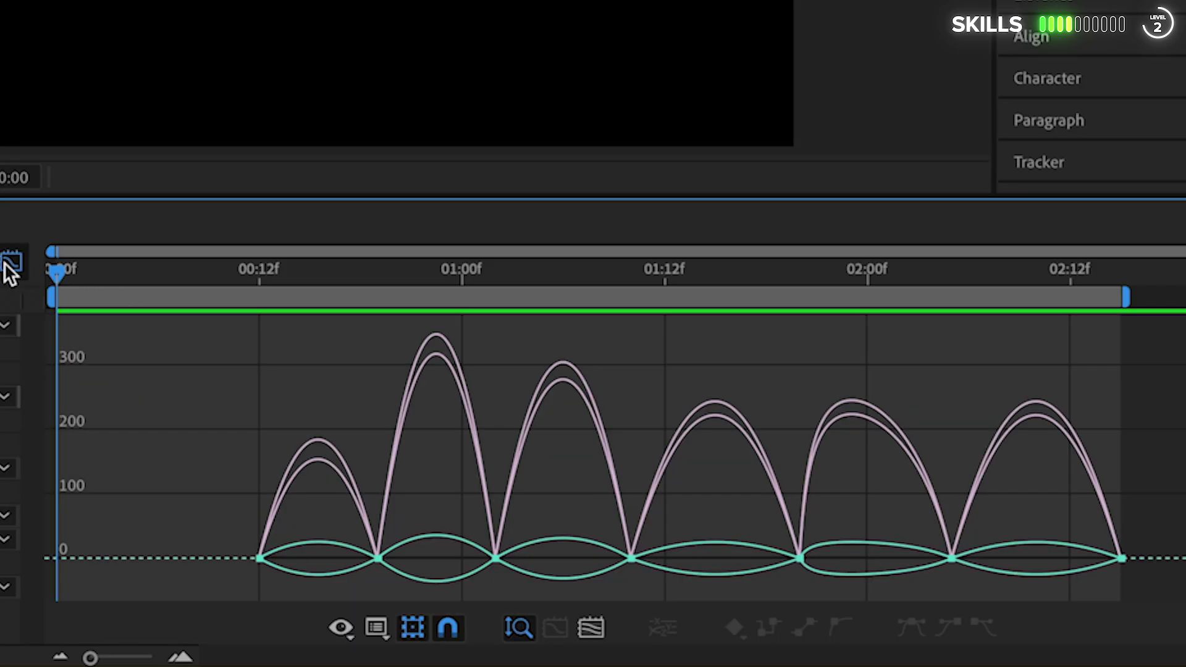
left_click_drag(61, 270, 478, 273)
left_click_drag(508, 513, 485, 572)
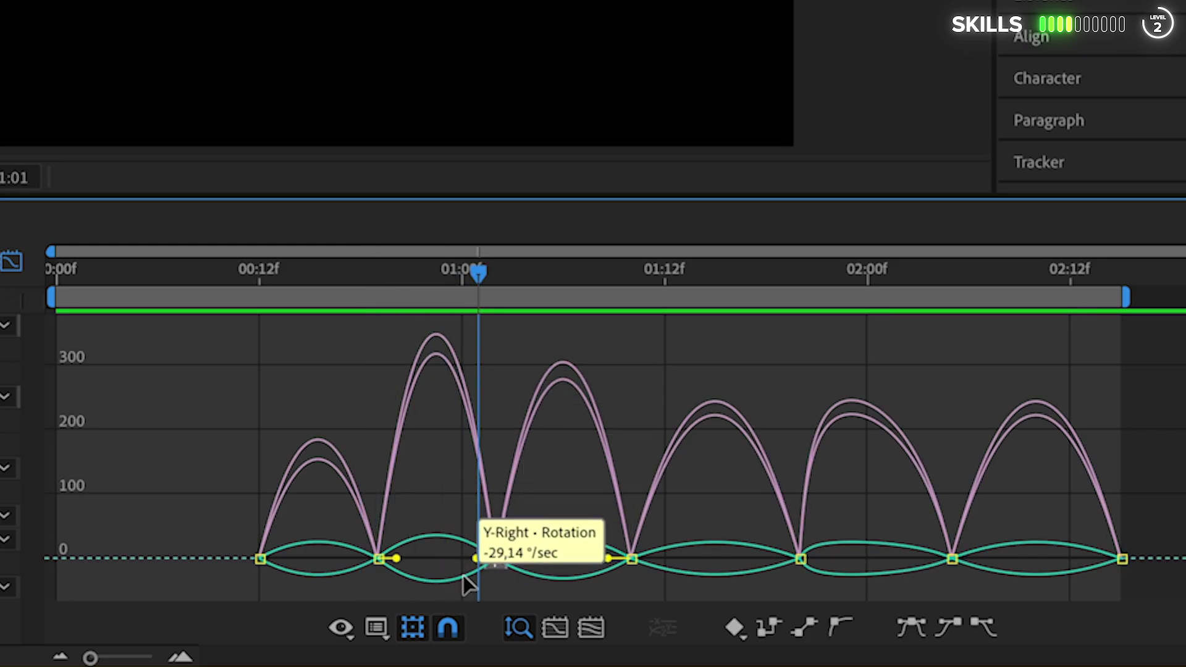
left_click_drag(424, 484, 474, 557)
left_click_drag(687, 452, 762, 557)
left_click_drag(1021, 446, 1092, 563)
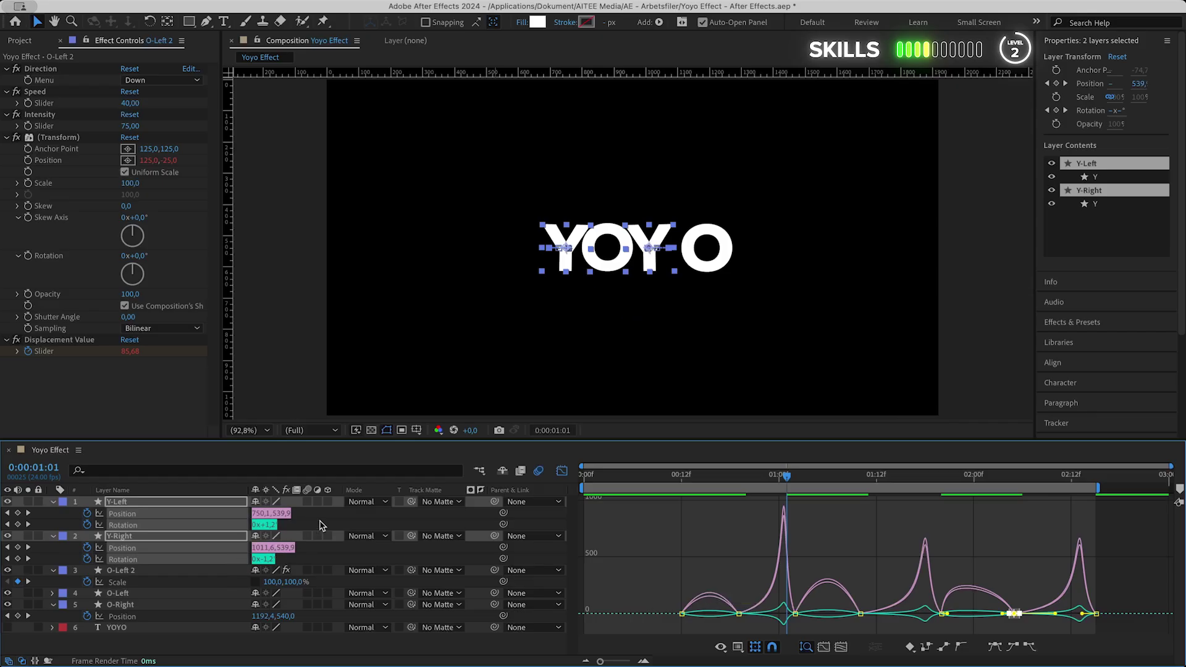
- Enable motion blur on Y-Left and Y-Right in the layer view
left_click(11, 261)
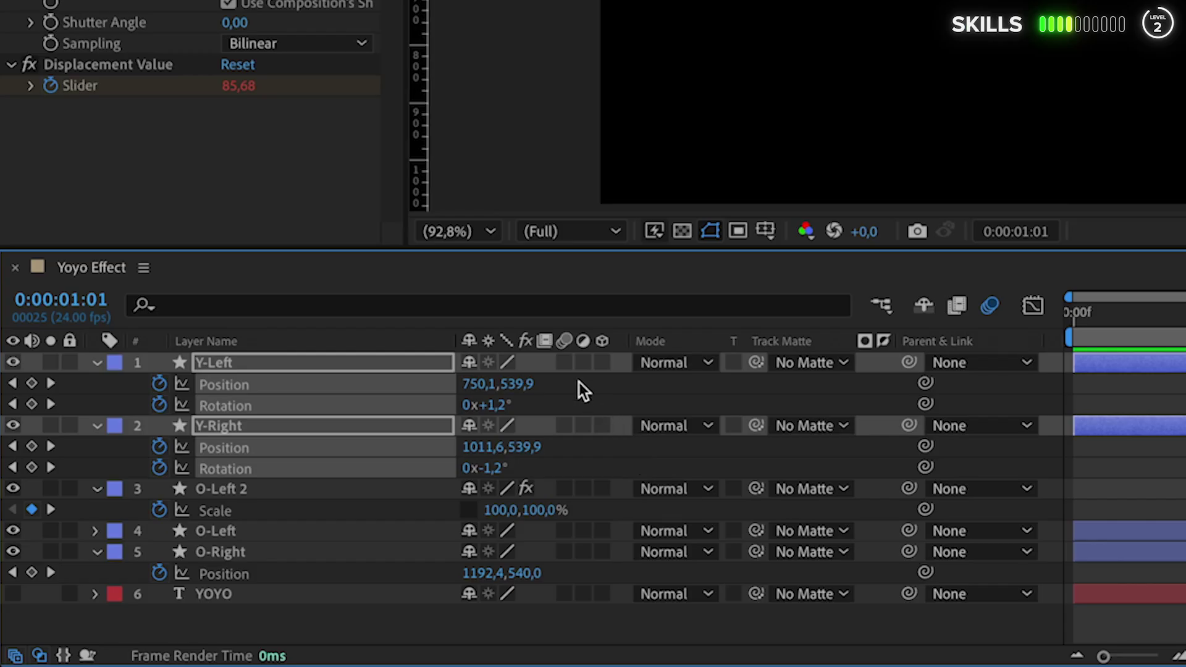
left_click_drag(565, 361, 566, 469)
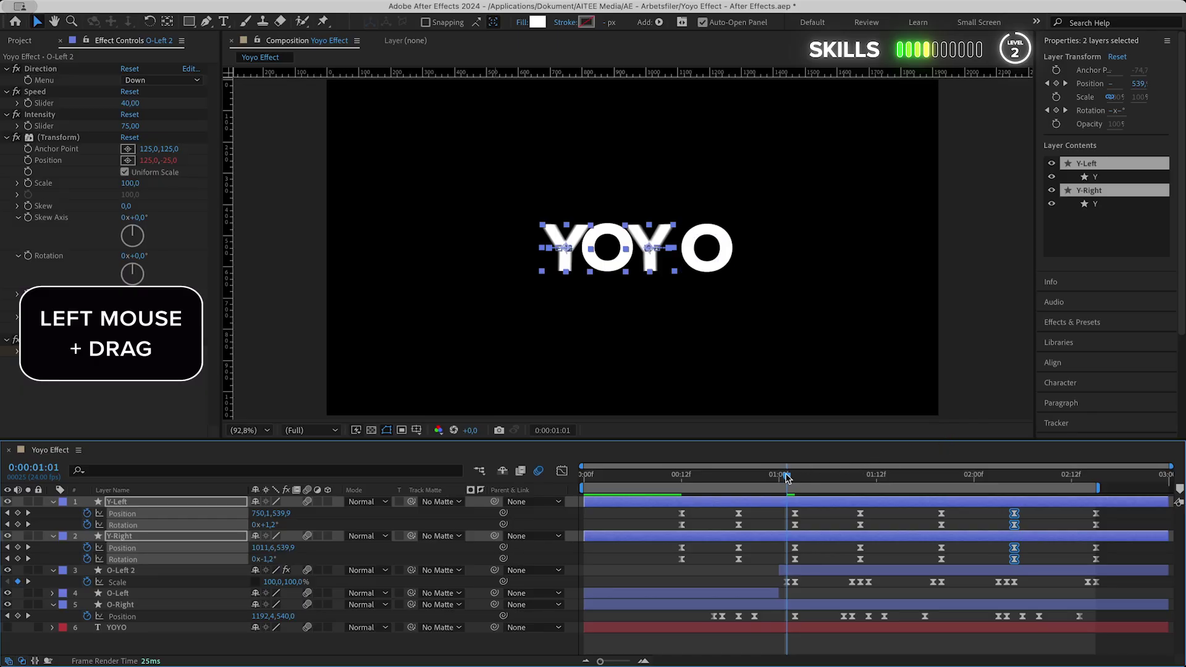
left_click_drag(786, 477, 582, 476)
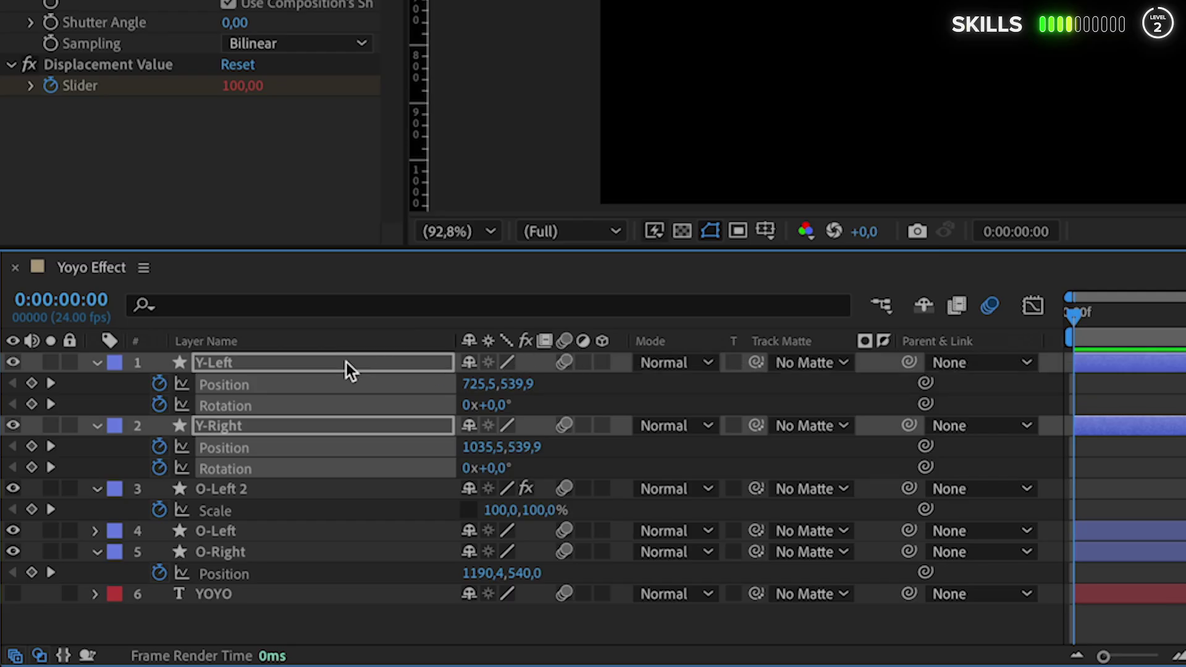
- Pre-compose the five letter layers into a composition named YOYO
left_click(347, 362)
left_click(284, 550, "shift")
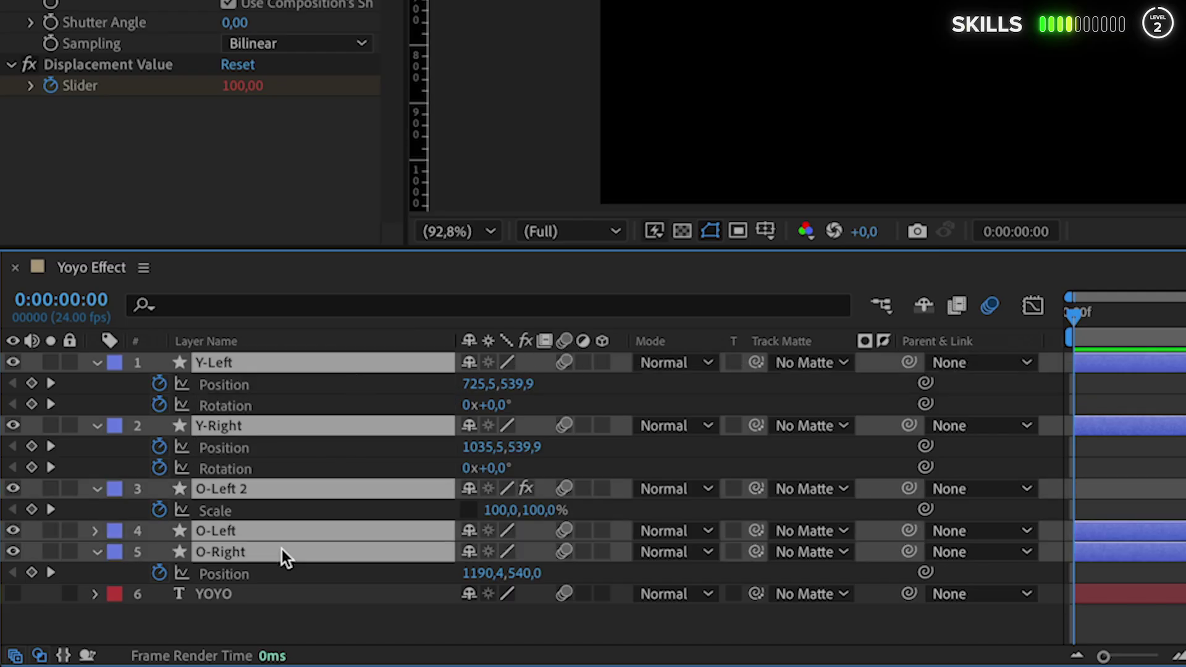
key("ctrl+shift+c")
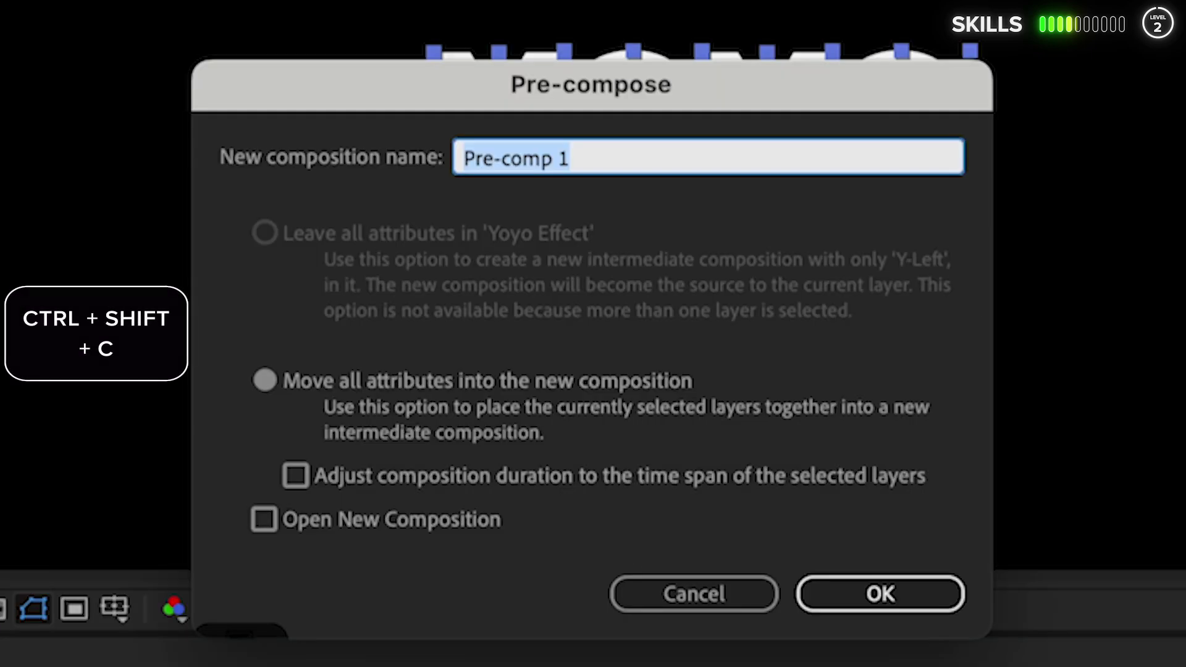
type("YOYO")
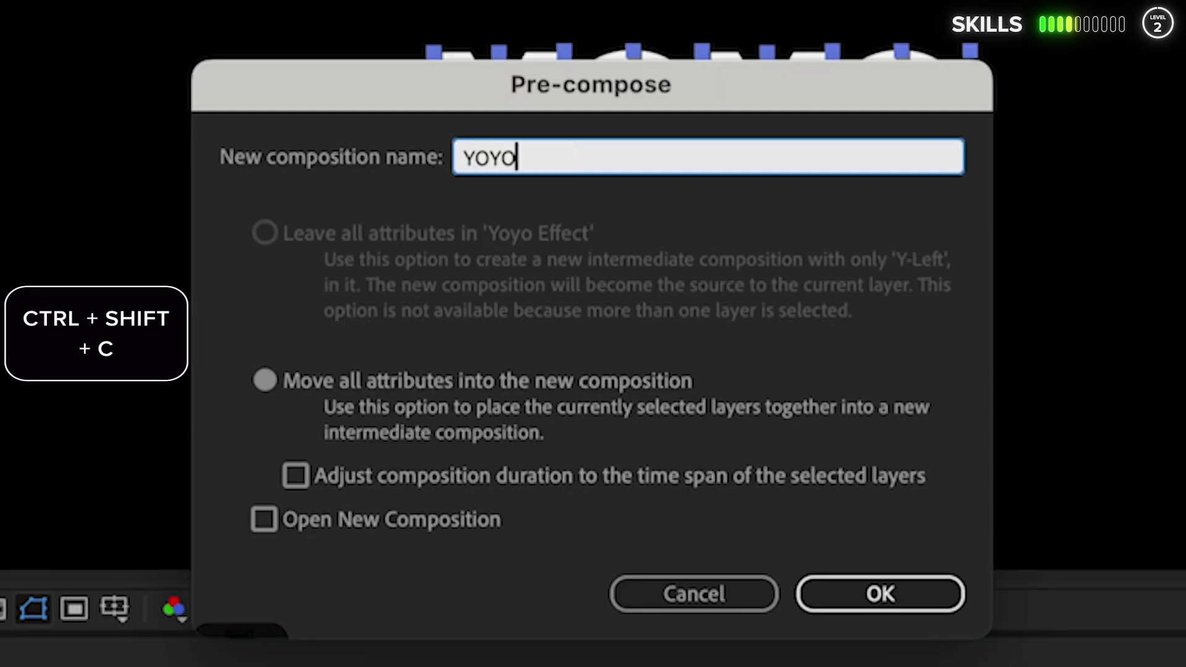
key("Return")
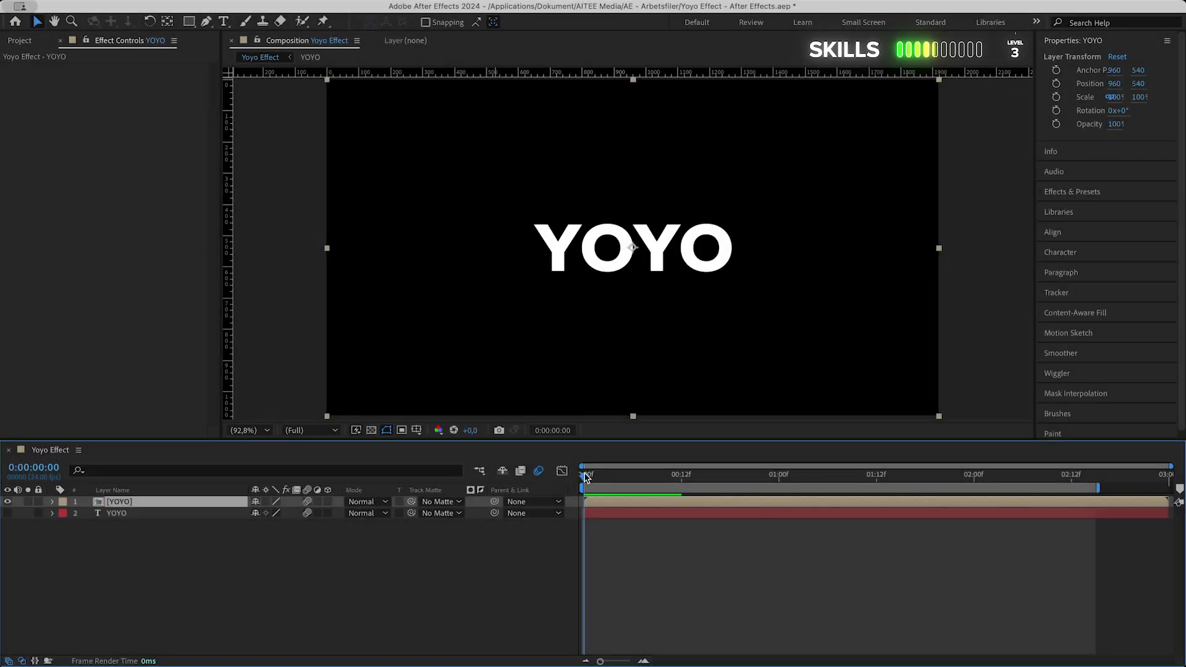
- Trim the [YOYO] precomp to start at frame 12, end the text layer there, and move it to the top
left_click_drag(585, 477, 684, 478)
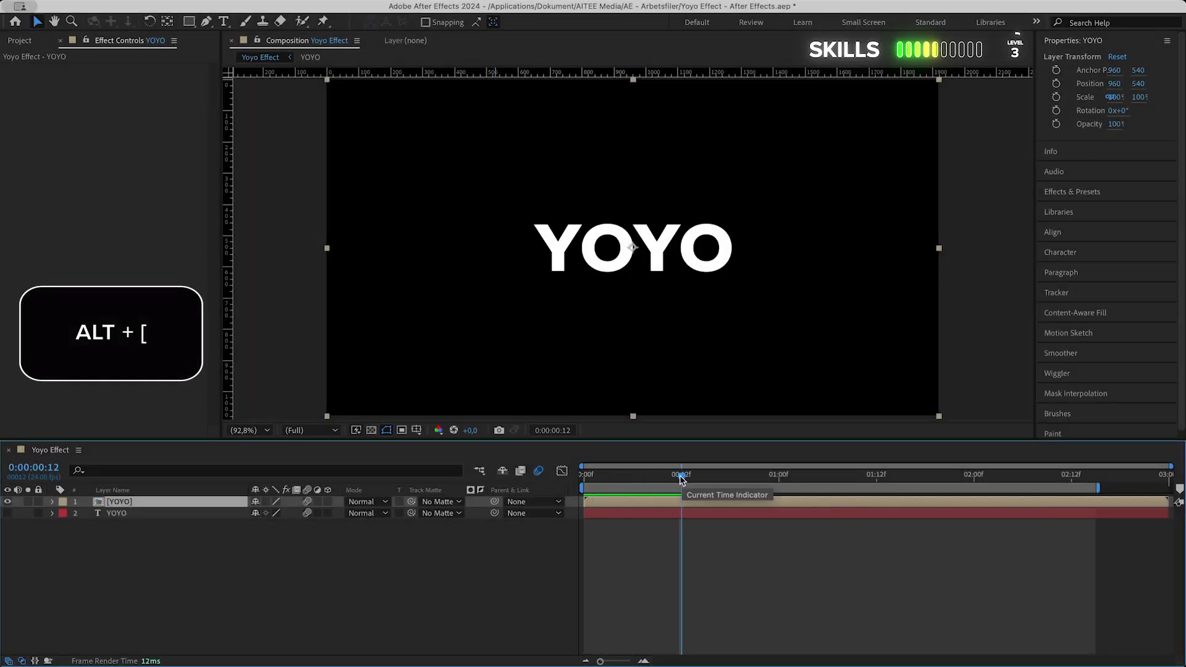
key("alt+bracketleft")
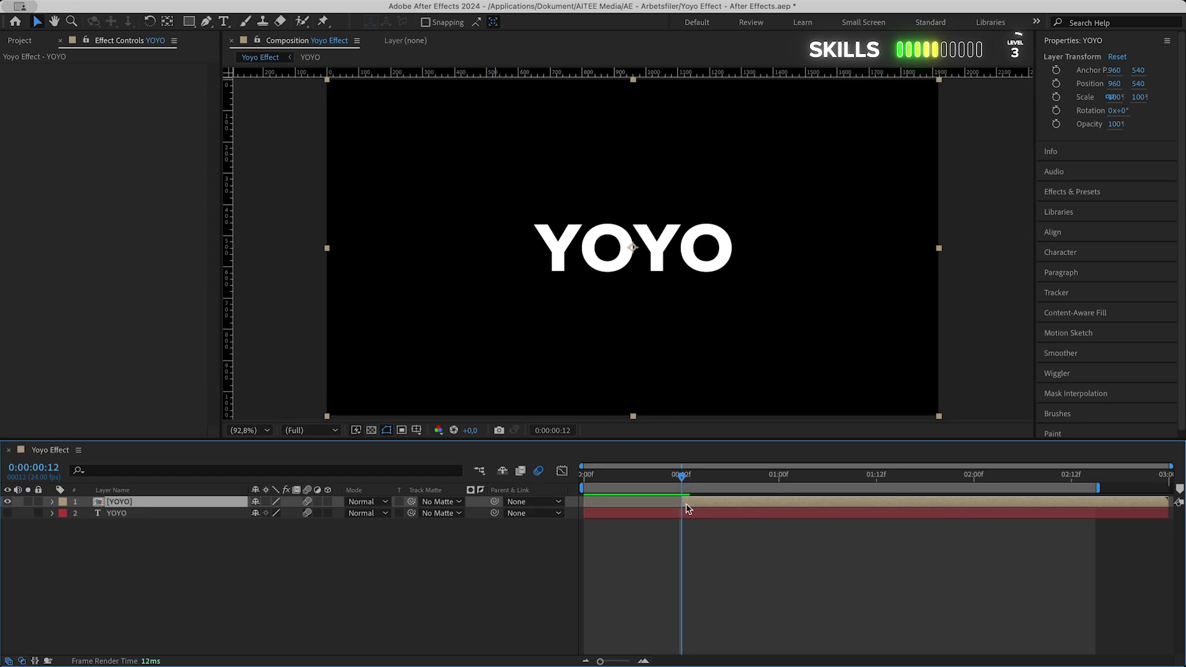
left_click(683, 513)
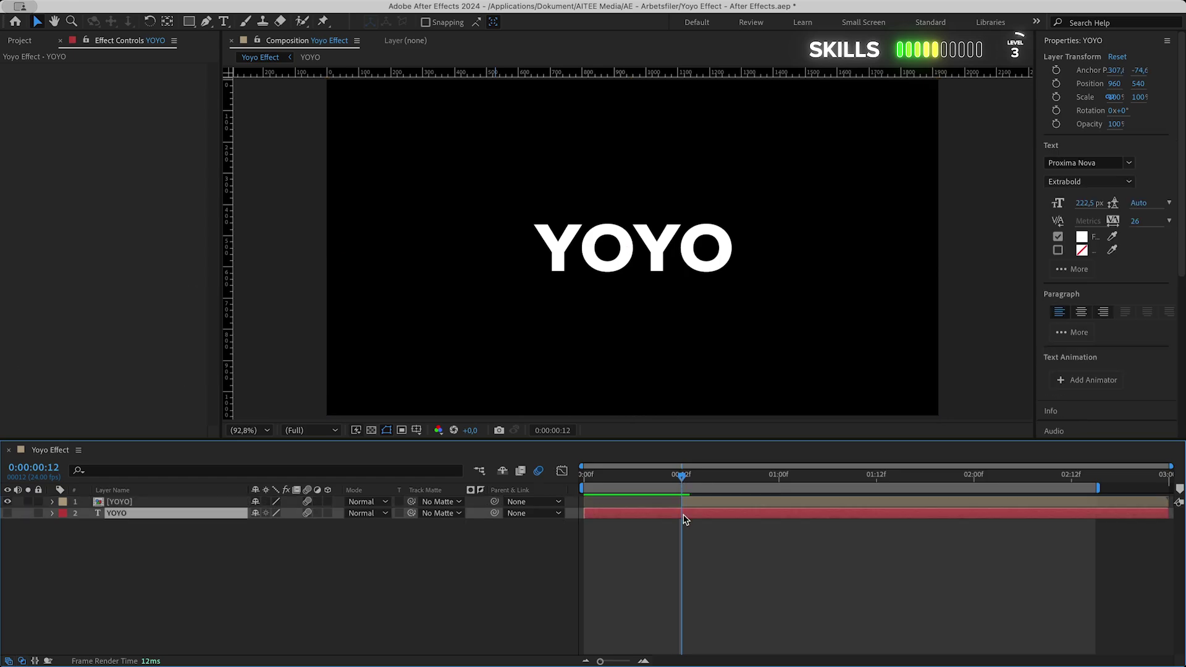
key("alt+bracketright")
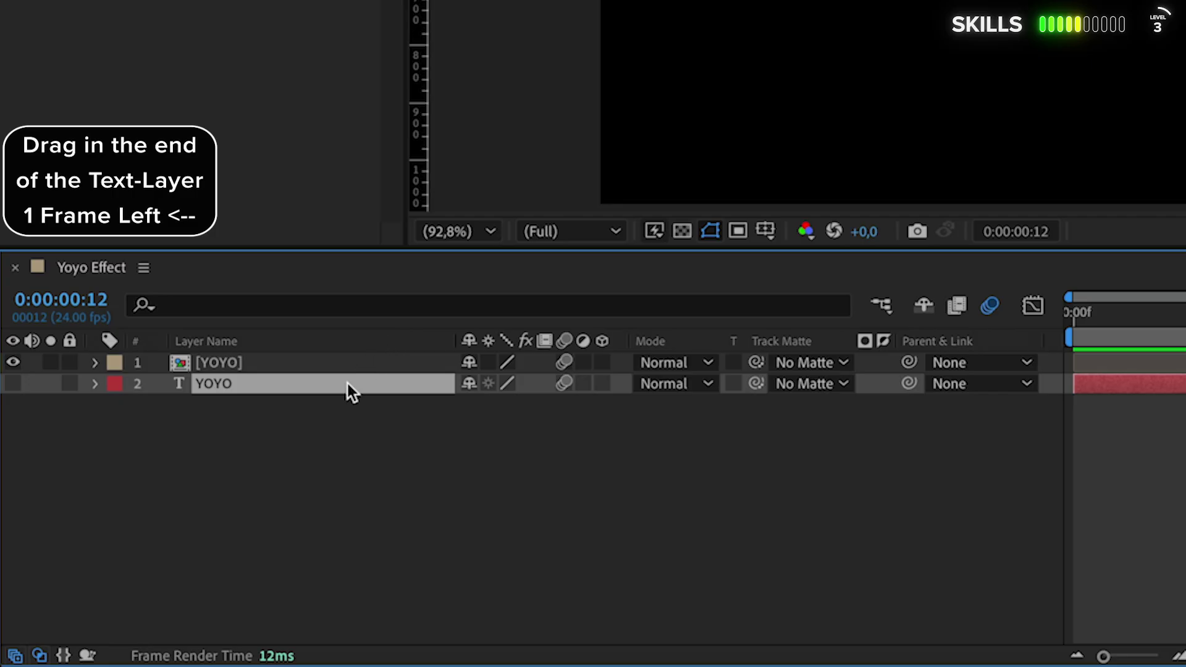
left_click_drag(190, 517, 181, 501)
left_click_drag(331, 361, 335, 364)
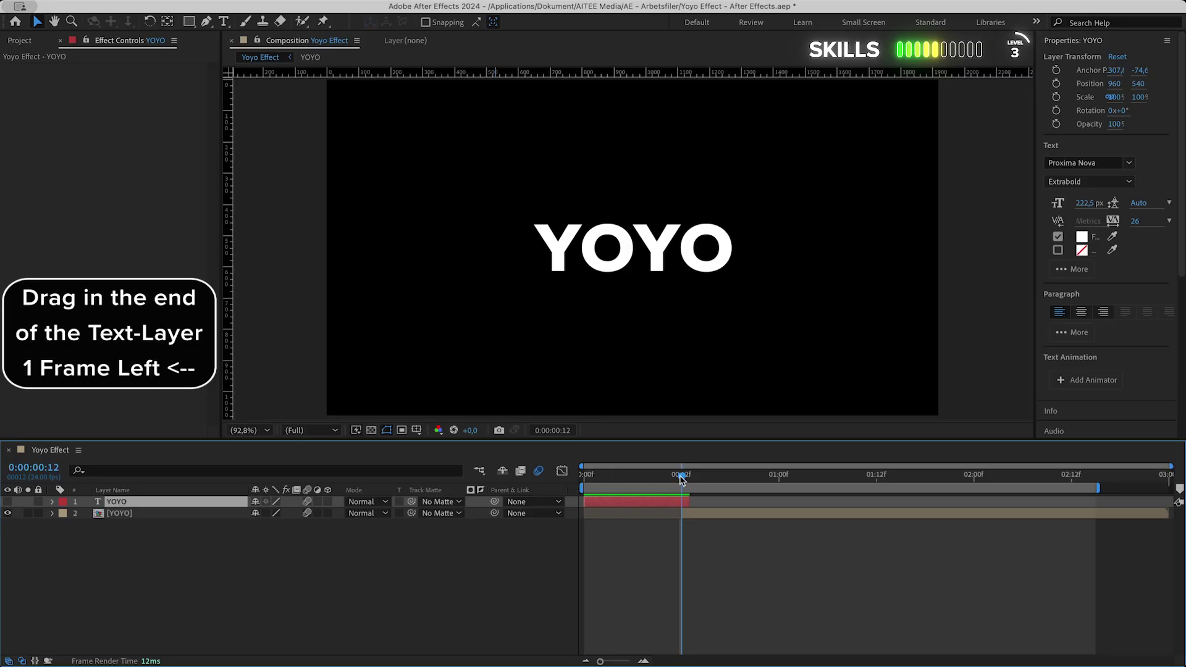
left_click_drag(681, 479, 583, 479)
- Add a text animator with Opacity and Position properties to the YOYO text layer
left_click(53, 502)
left_click(98, 365)
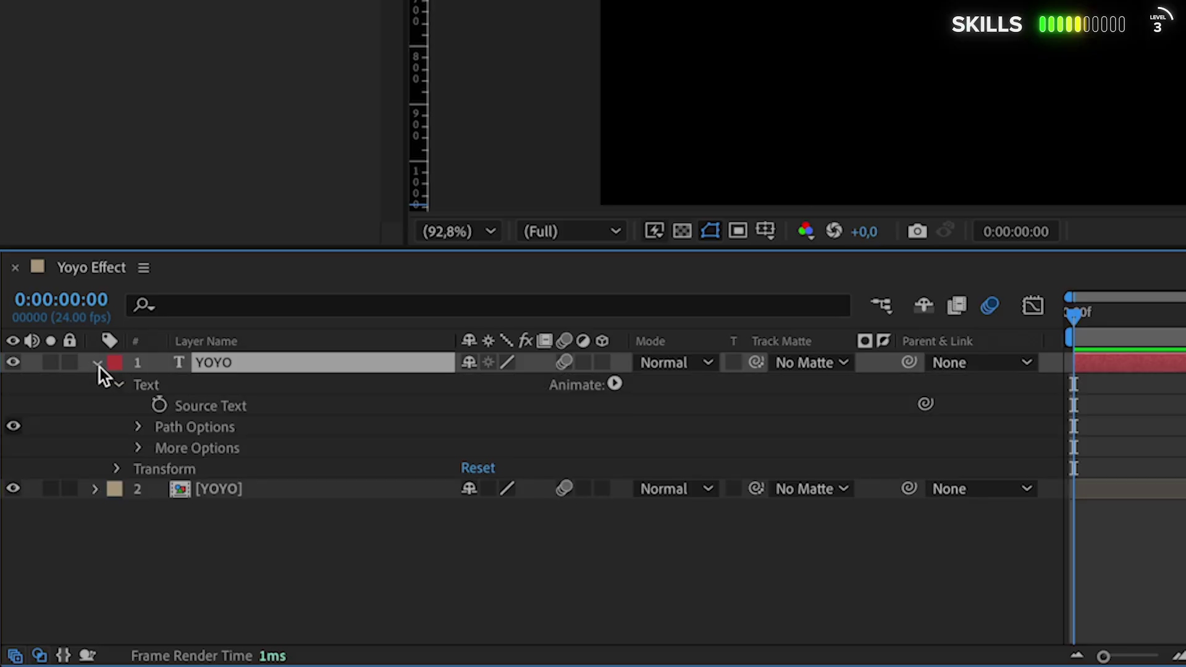
left_click(613, 385)
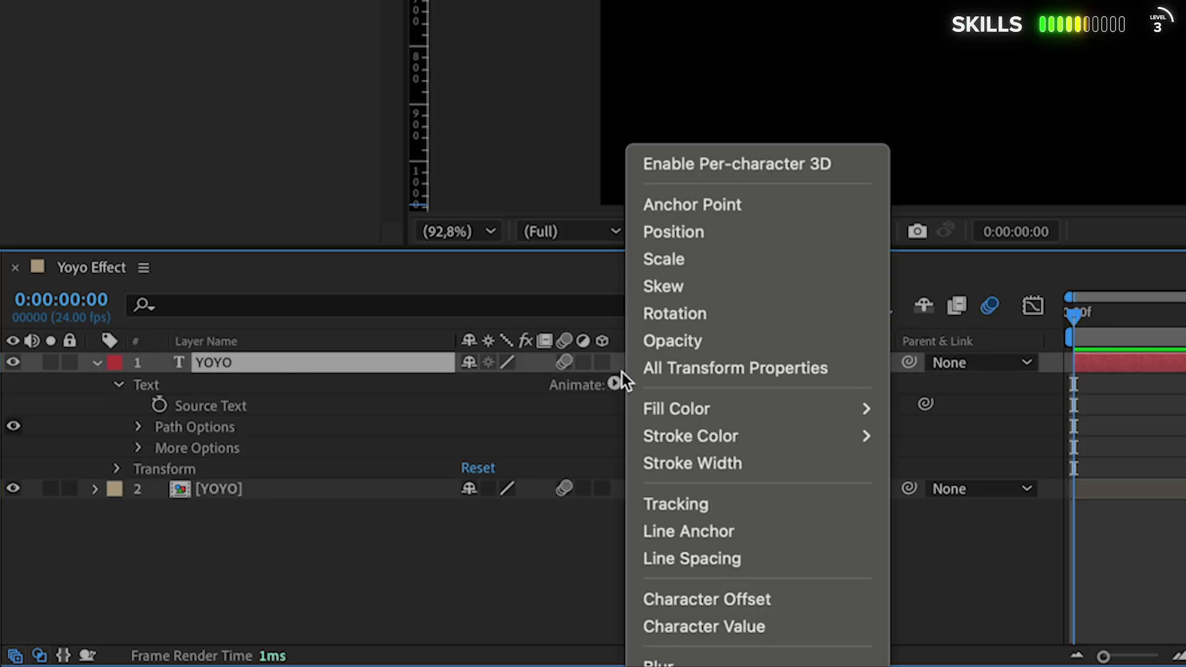
left_click(657, 342)
left_click(613, 467)
mouse_move(621, 469)
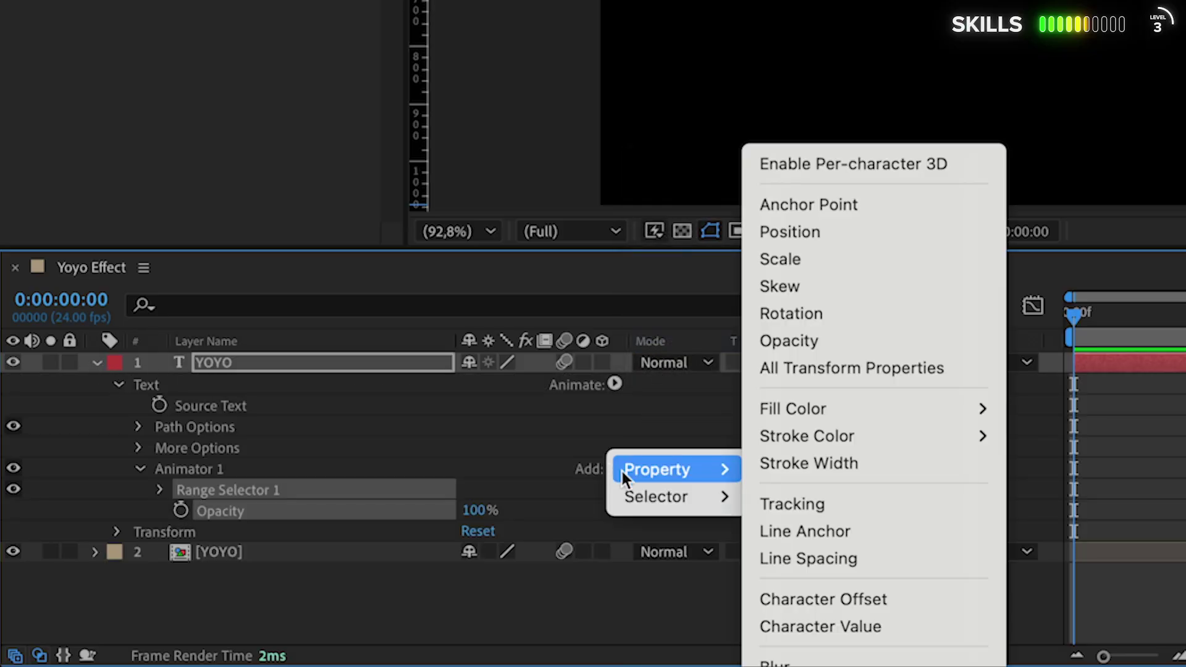
left_click(805, 235)
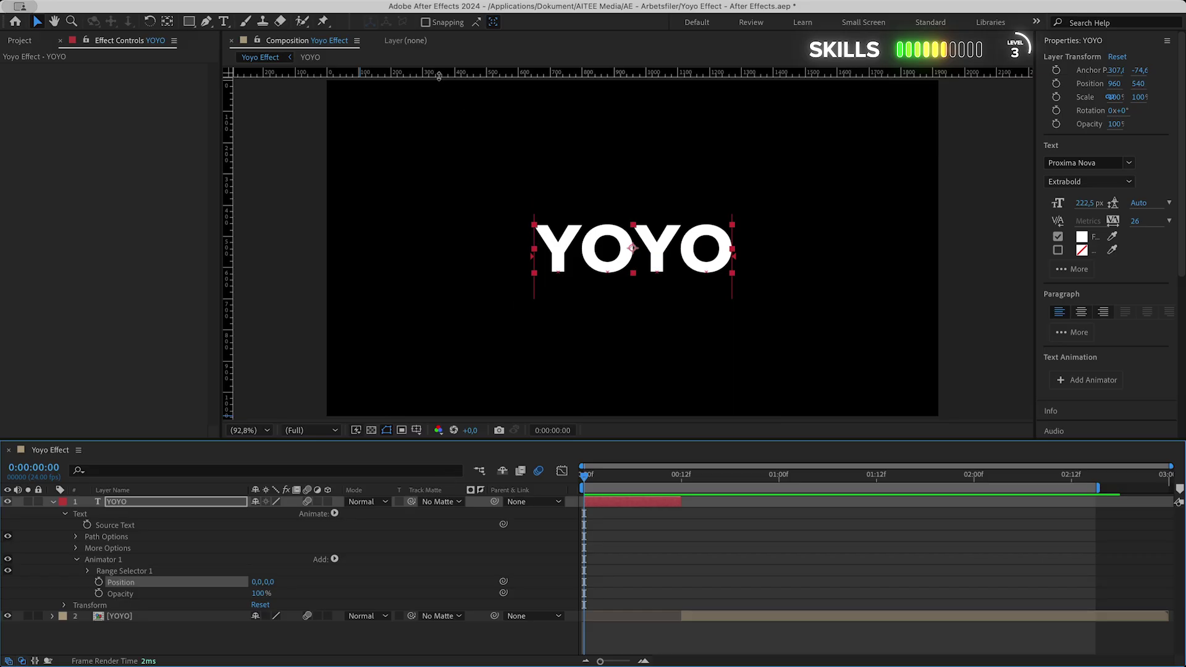
- Set the animator's Position to 0, 161, Opacity to 0% and range Offset to -100%
left_click_drag(439, 76, 449, 273)
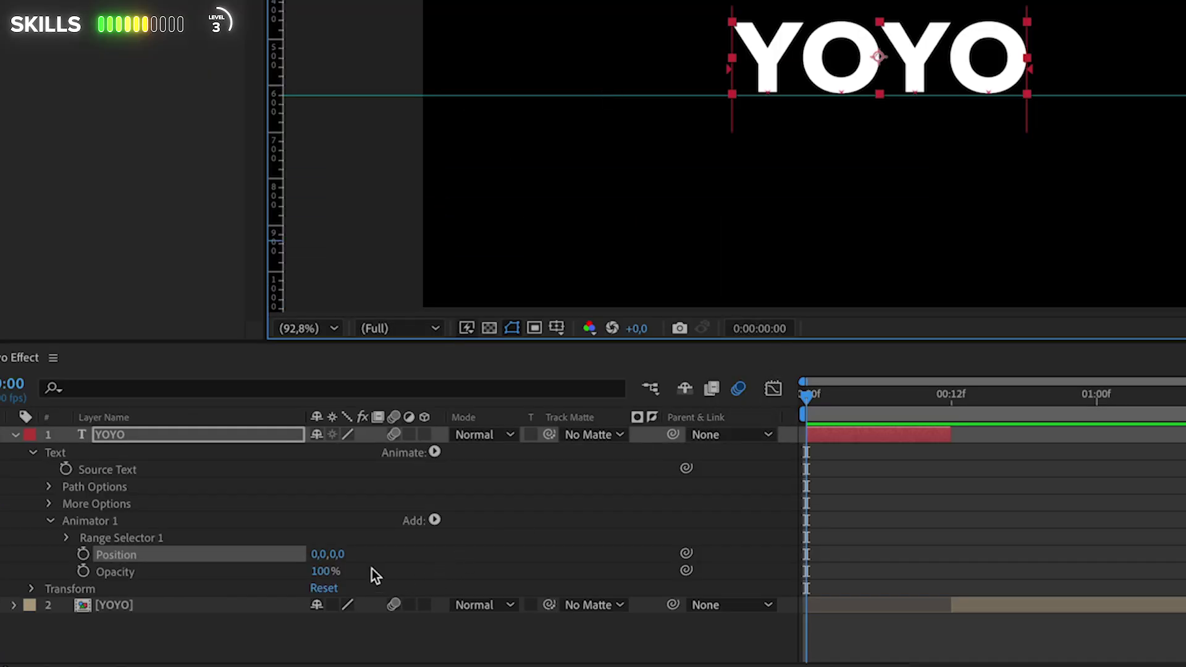
left_click_drag(339, 563, 514, 547)
left_click_drag(323, 575, 157, 572)
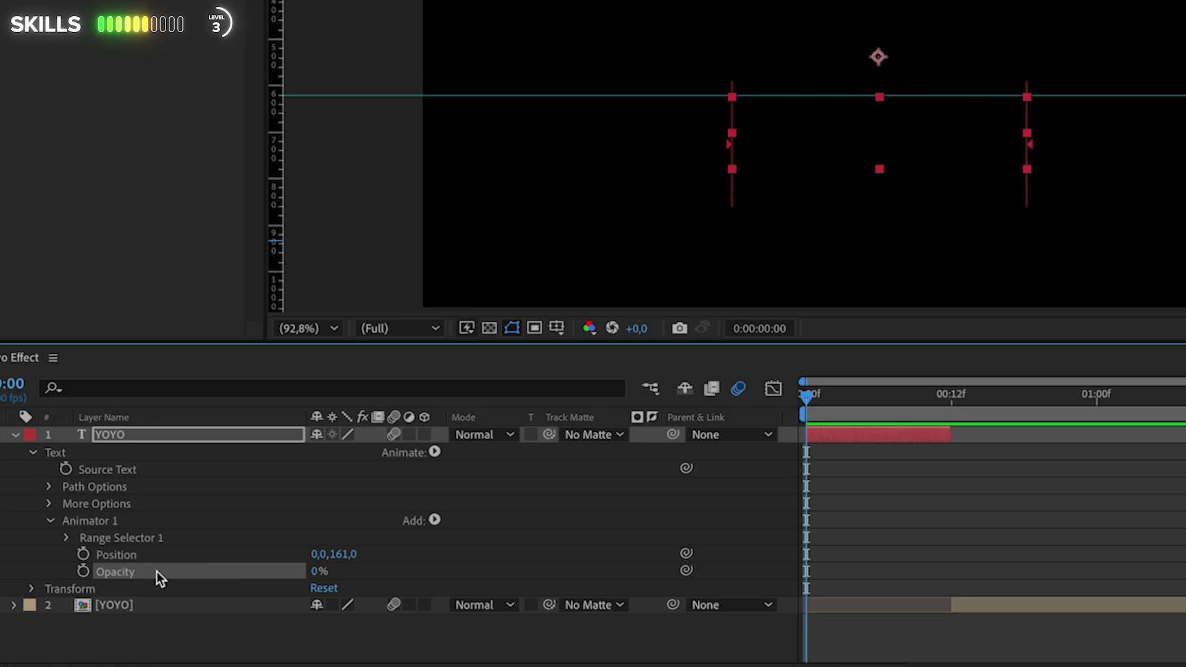
left_click(68, 538)
left_click_drag(387, 96, 275, 96)
left_click_drag(317, 596, 162, 605)
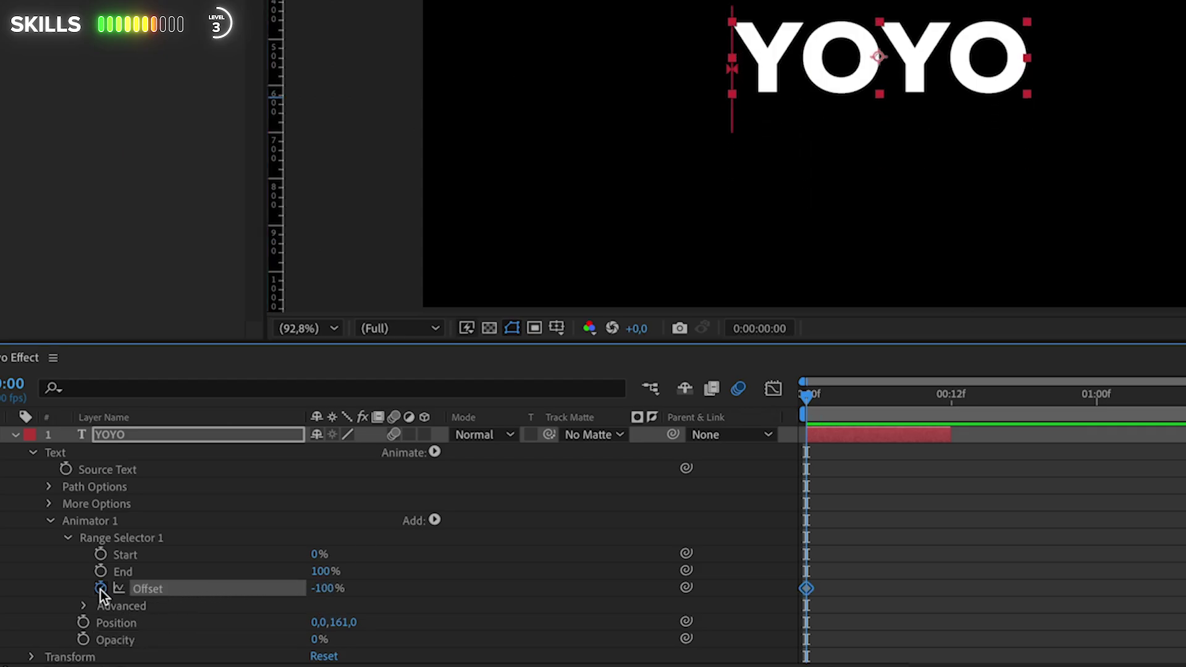
- Keyframe Offset to 100% at frame 10 and set Ease High 20% and Ease Low 100%
left_click_drag(806, 395, 930, 389)
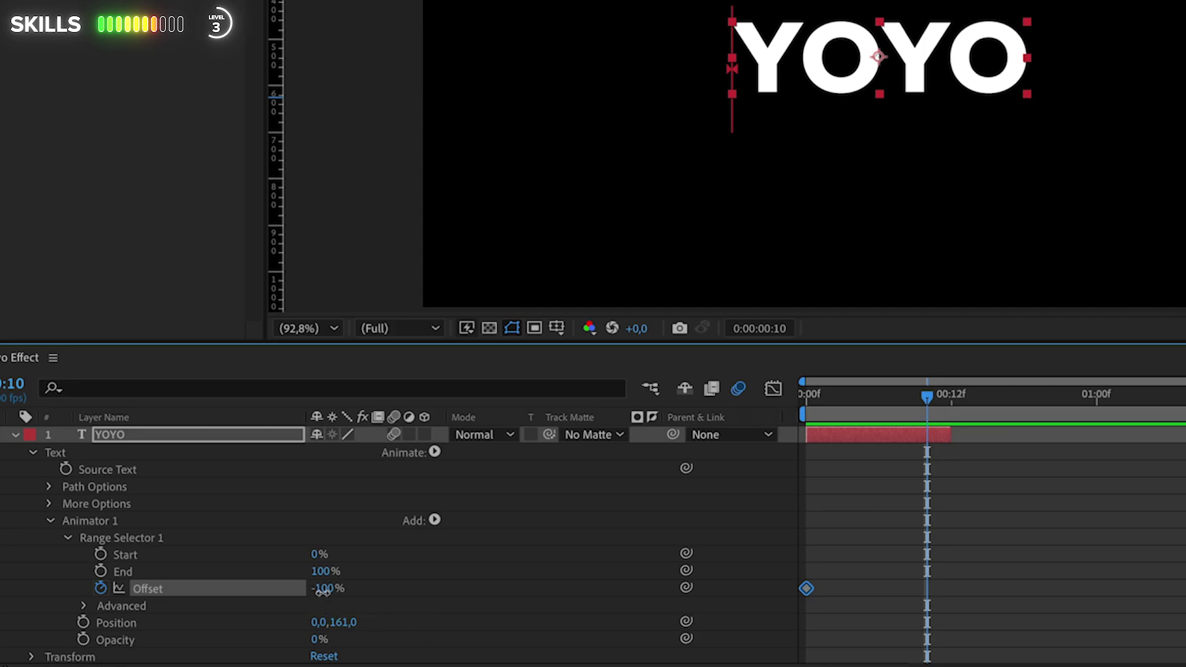
left_click_drag(325, 591, 564, 586)
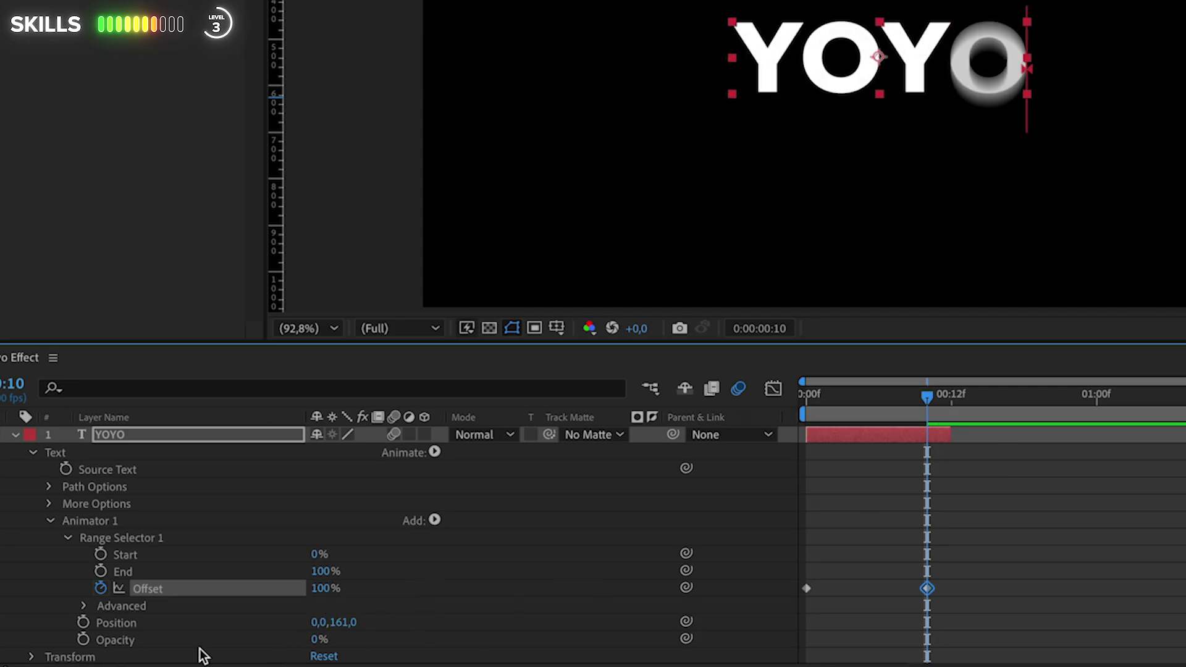
left_click(85, 605)
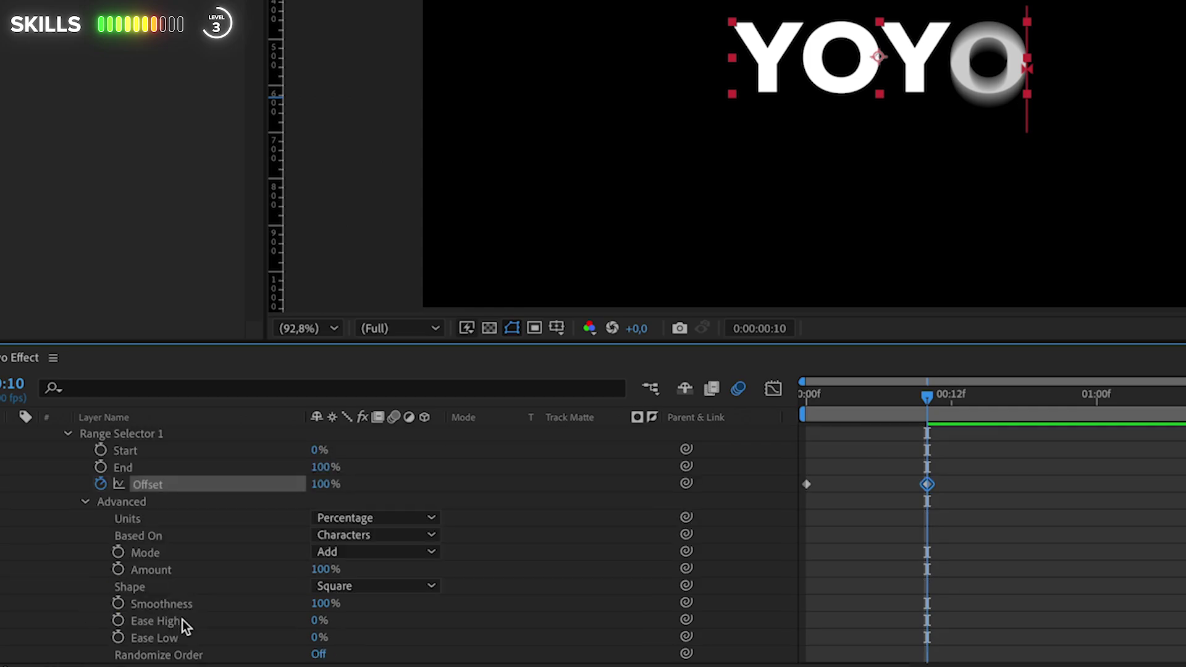
scroll(225, 613, "down", 3)
left_click(317, 565)
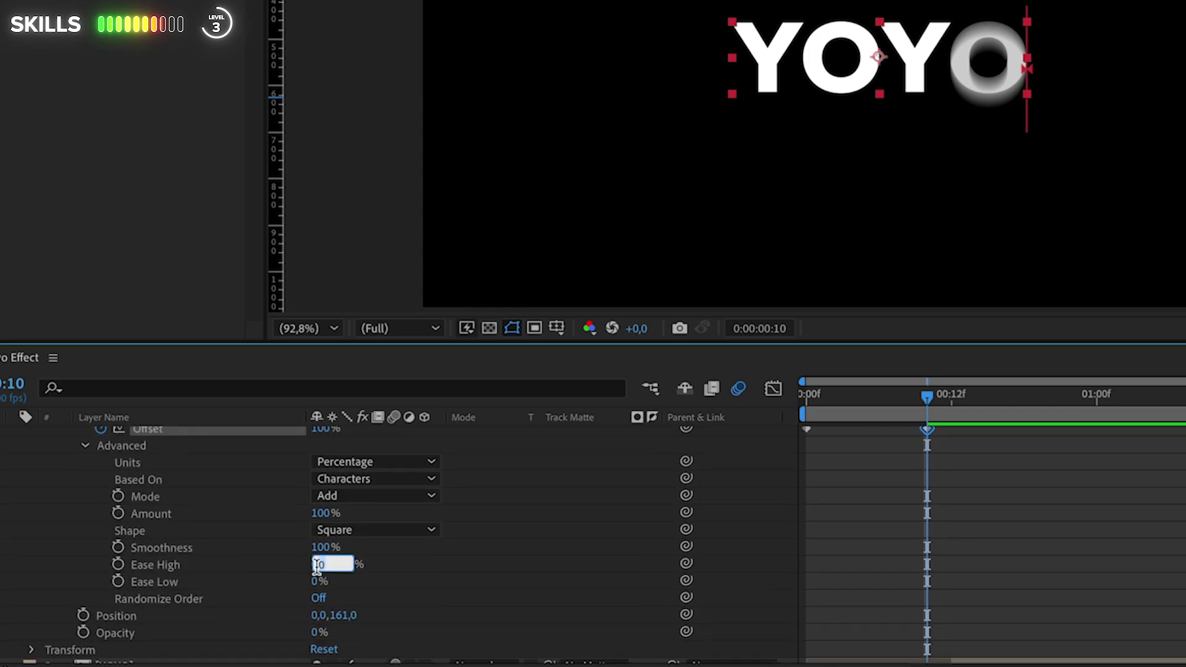
type("20")
key("Return")
left_click(318, 581)
type("100")
key("Return")
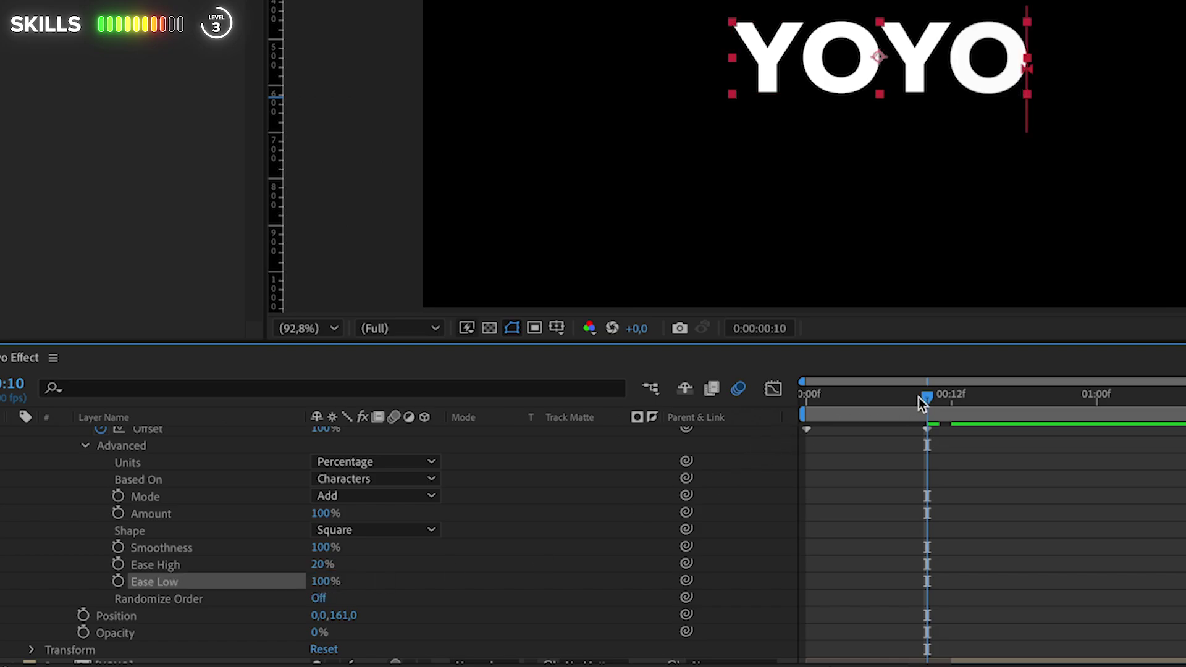
- Set the range selector Shape to Ramp Up and preview the letters rising in
left_click_drag(916, 394, 808, 394)
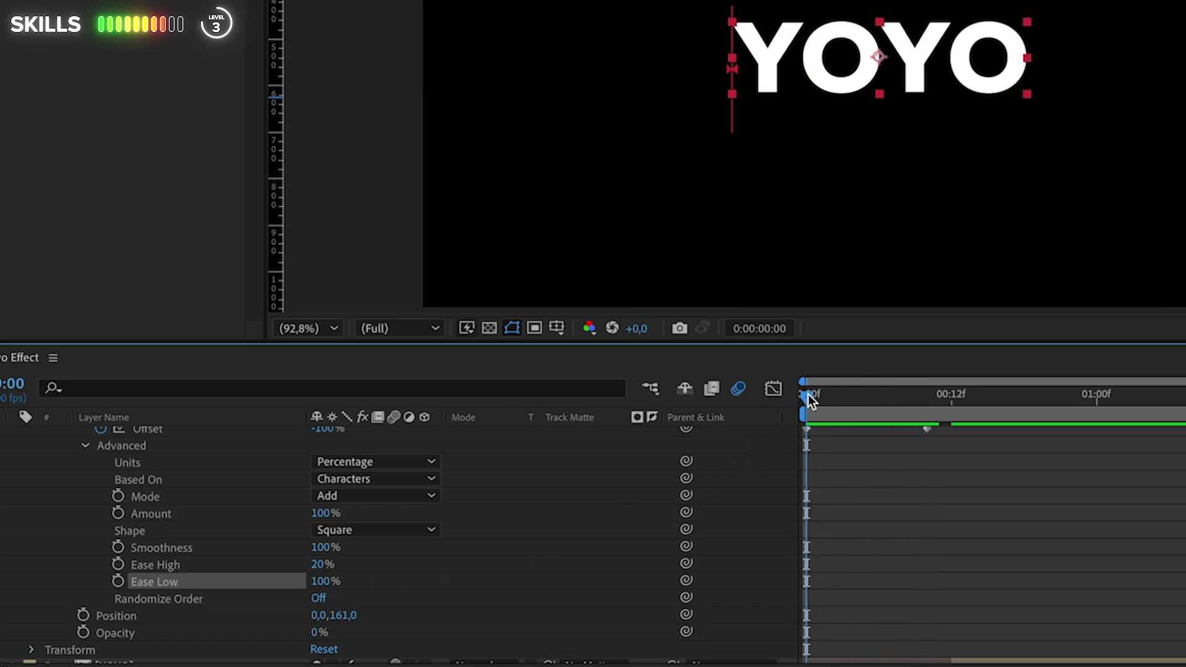
left_click(352, 531)
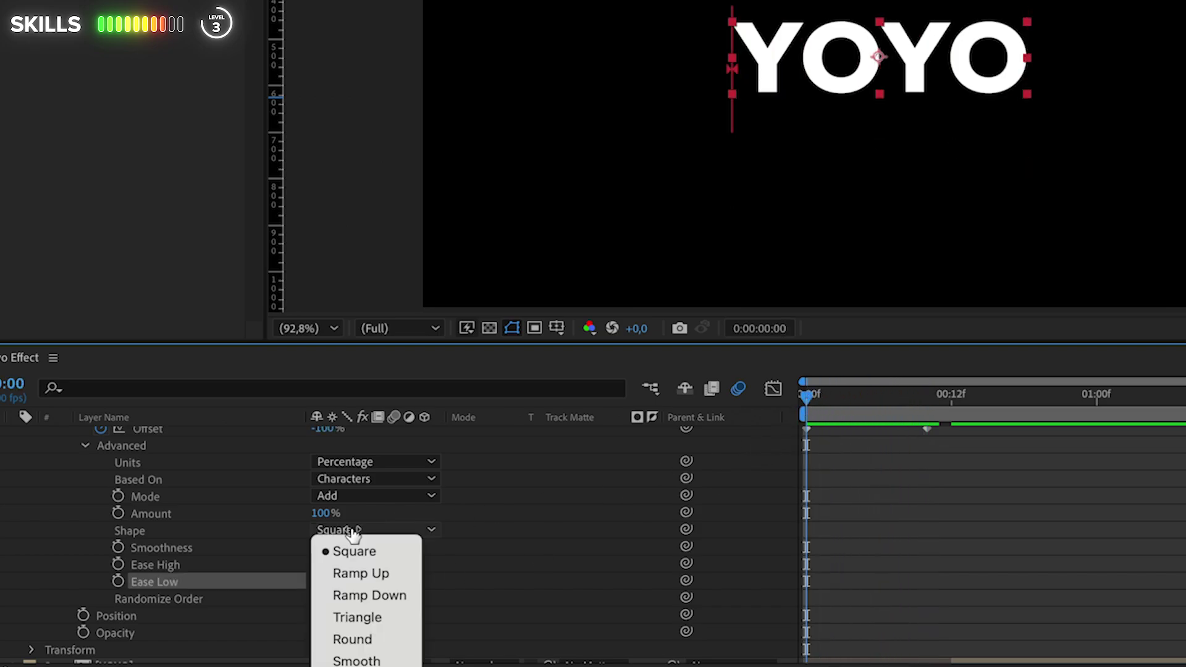
left_click(367, 574)
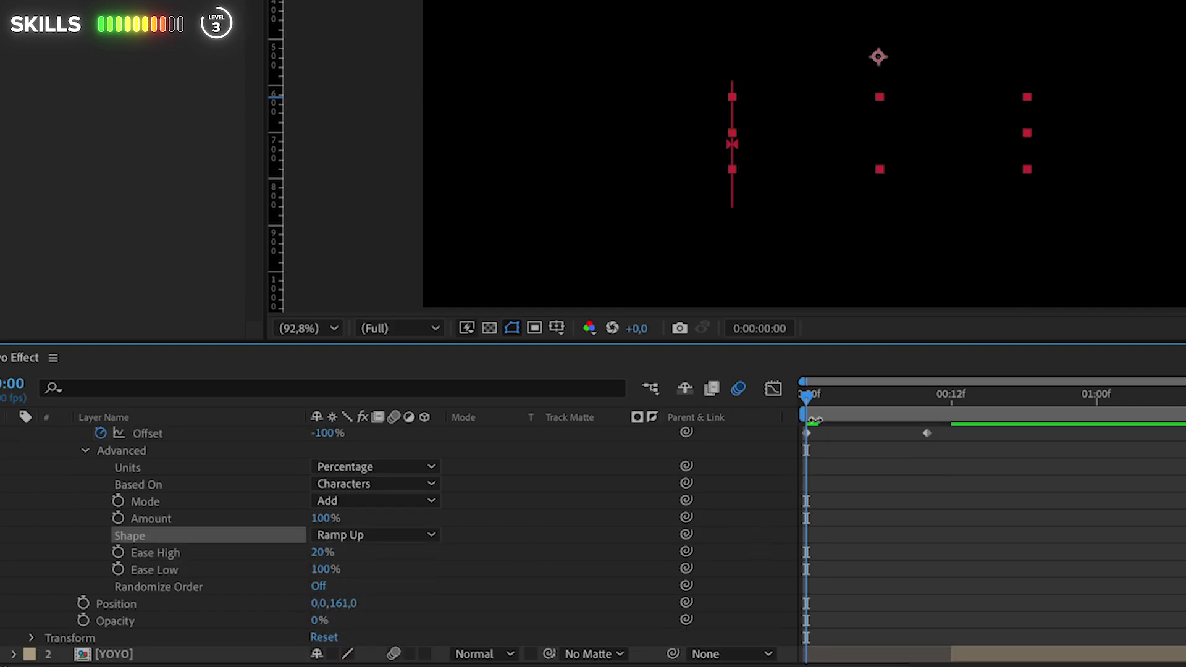
key("ctrl+a")
left_click_drag(815, 418, 730, 398)
- Collapse the timeline and reveal only the YOYO text layer's Position property
key("u")
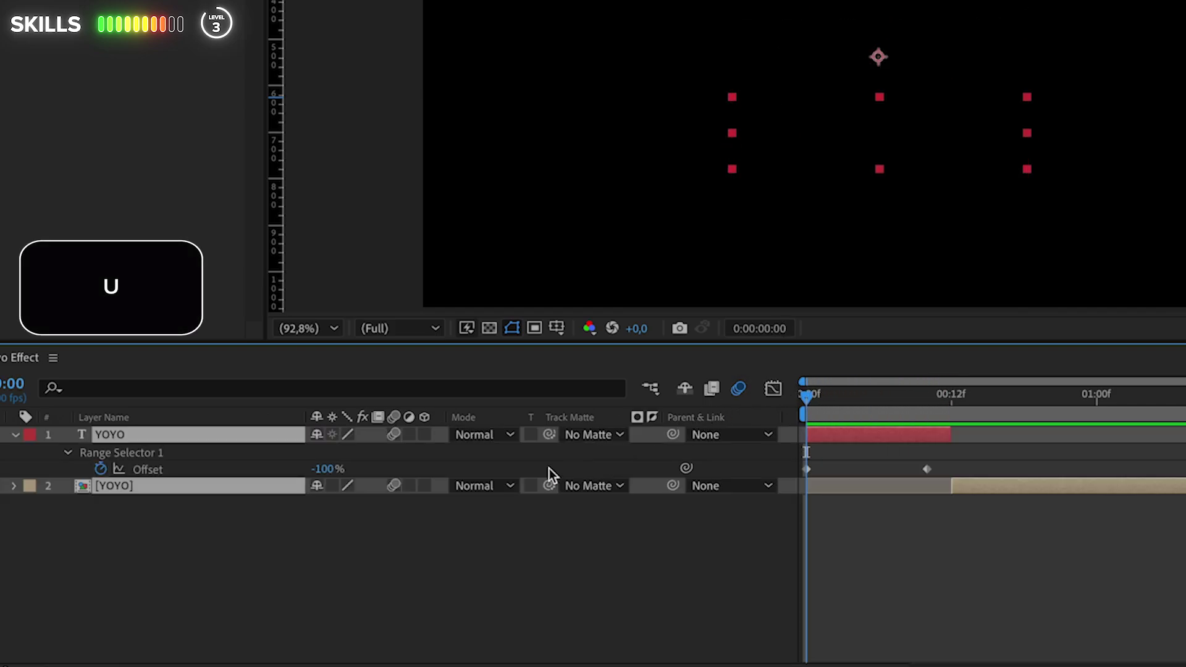
left_click(303, 538)
left_click(181, 437)
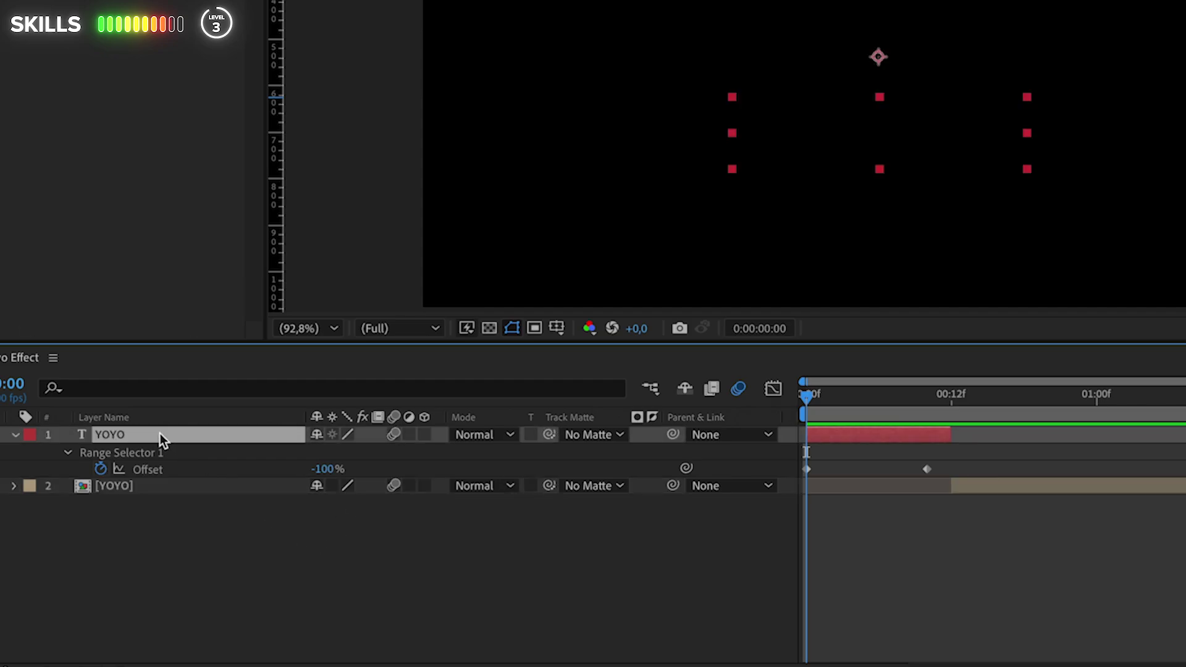
key("p")
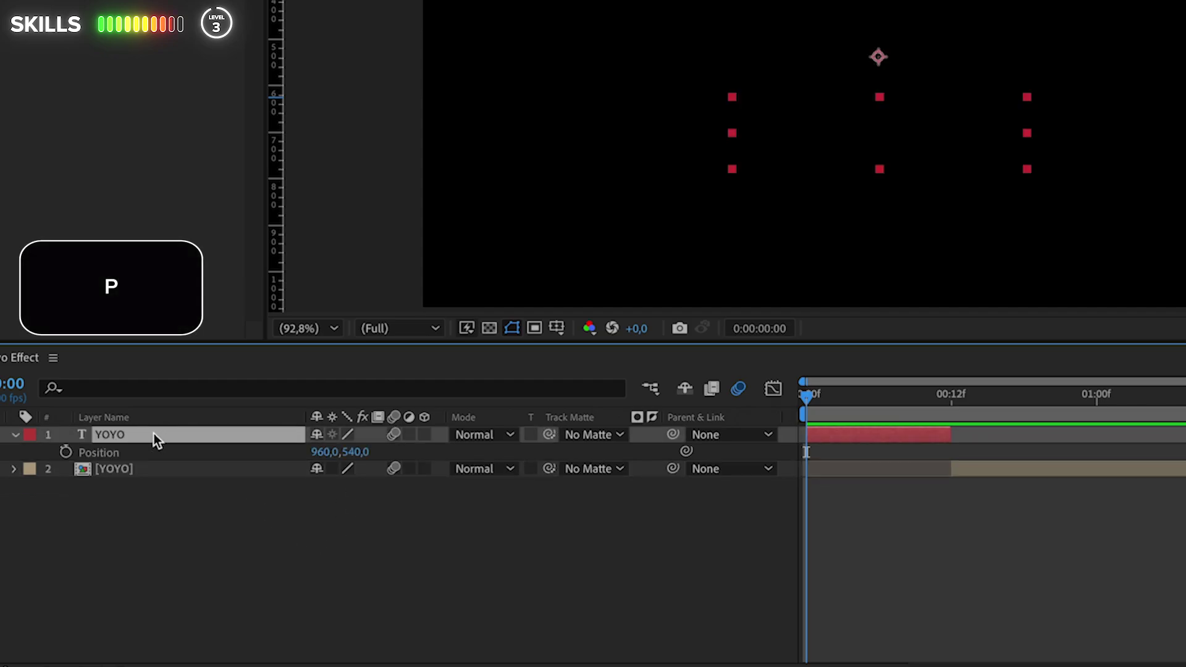
- Give the YOYO text layer's Position a wiggle(10,5) expression
left_click(66, 453, "alt")
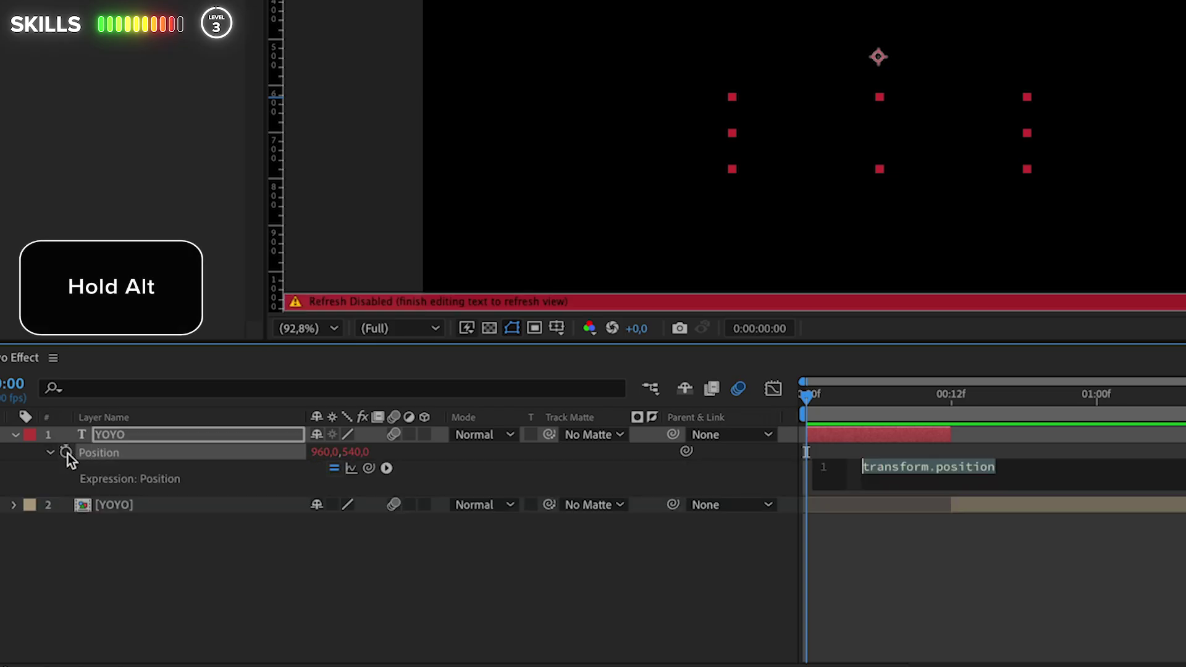
type("wiggle")
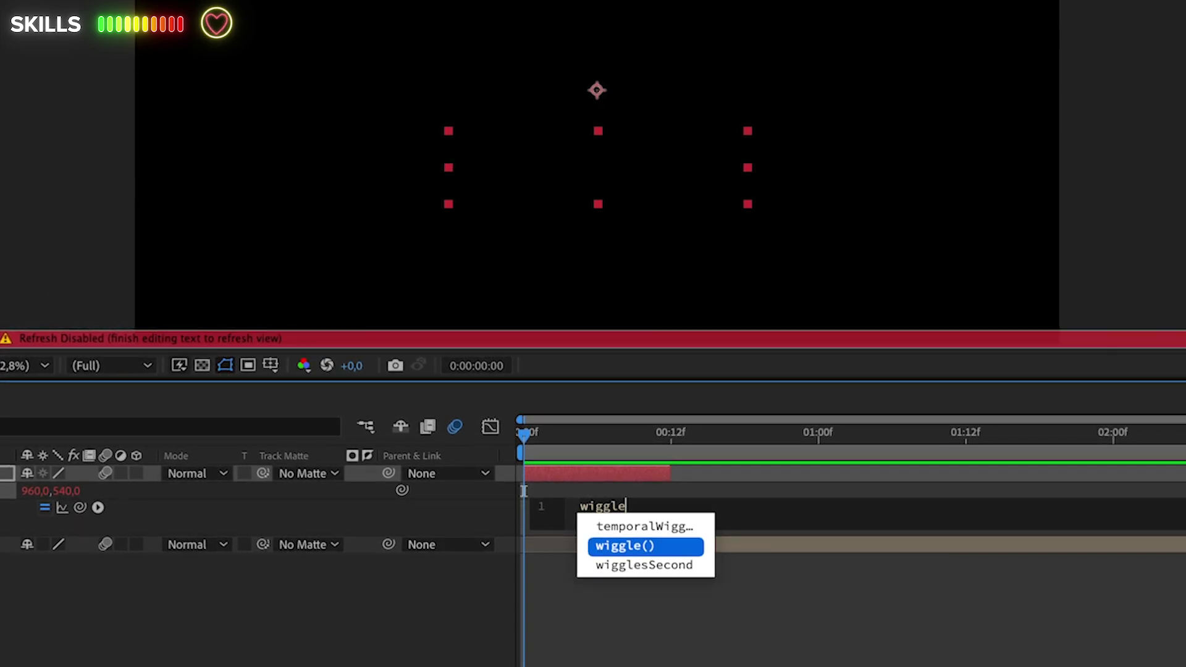
key("Return")
type("10,5")
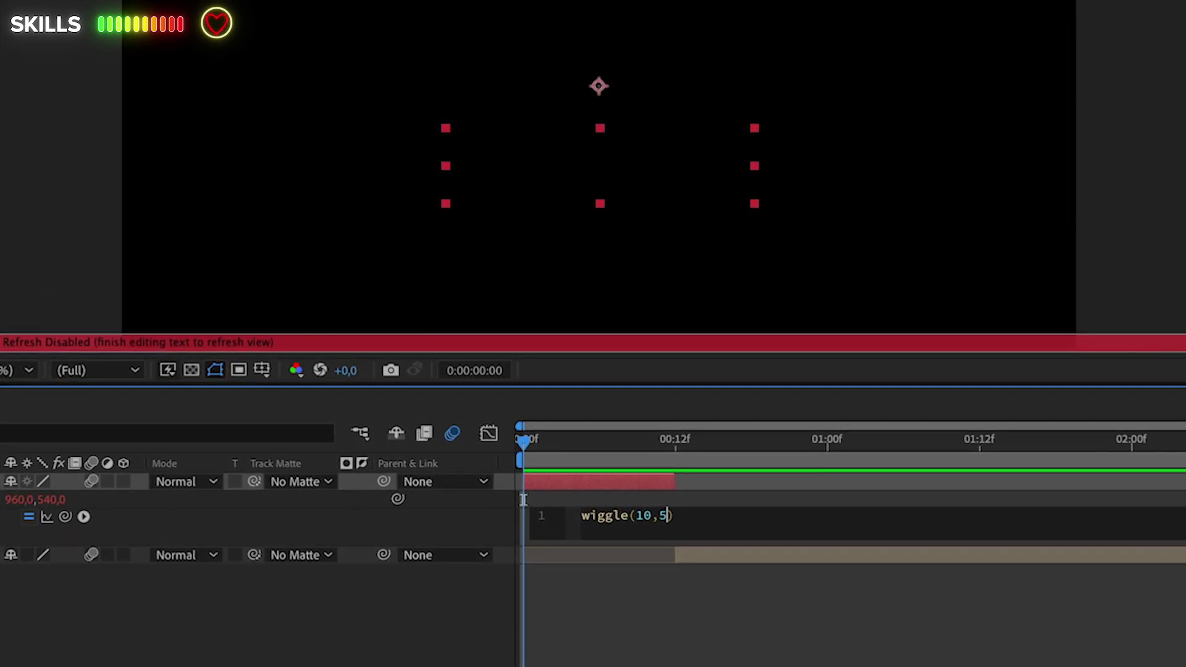
key("KP_Enter")
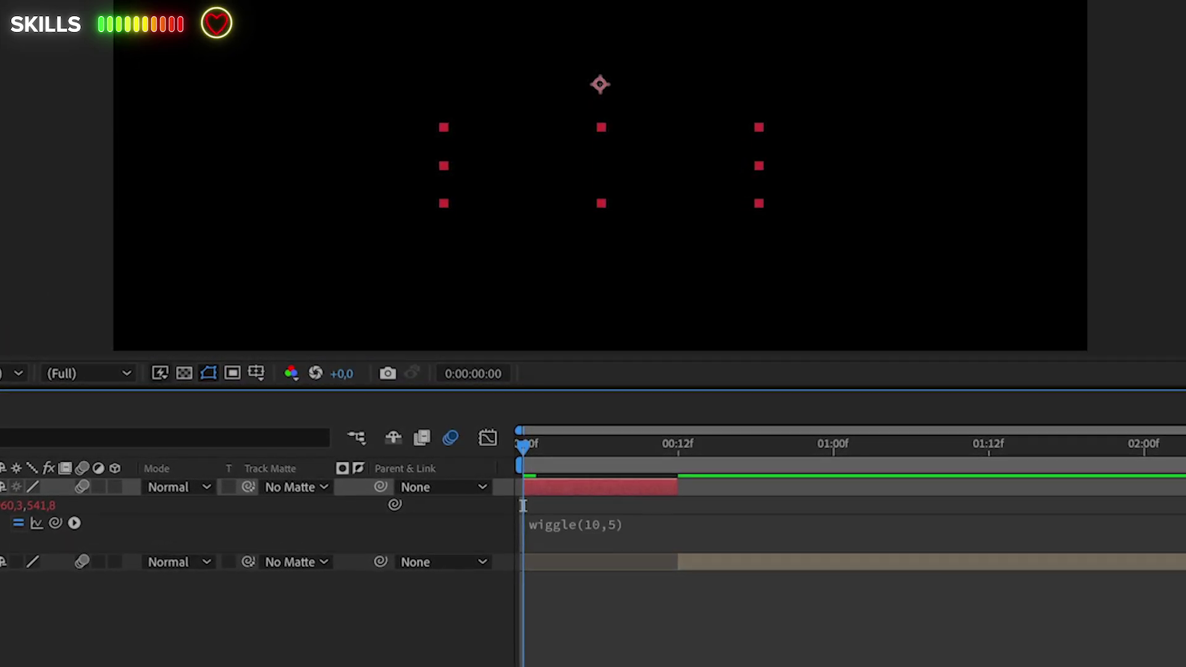